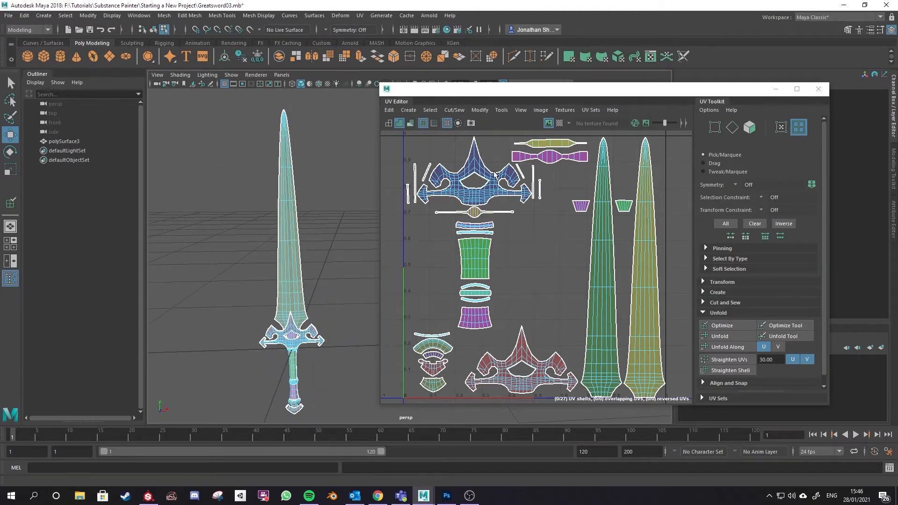
Select the UV shells of the crossguard, collar and grip in the UV Editor to examine which sword parts they map to.
click(471, 171)
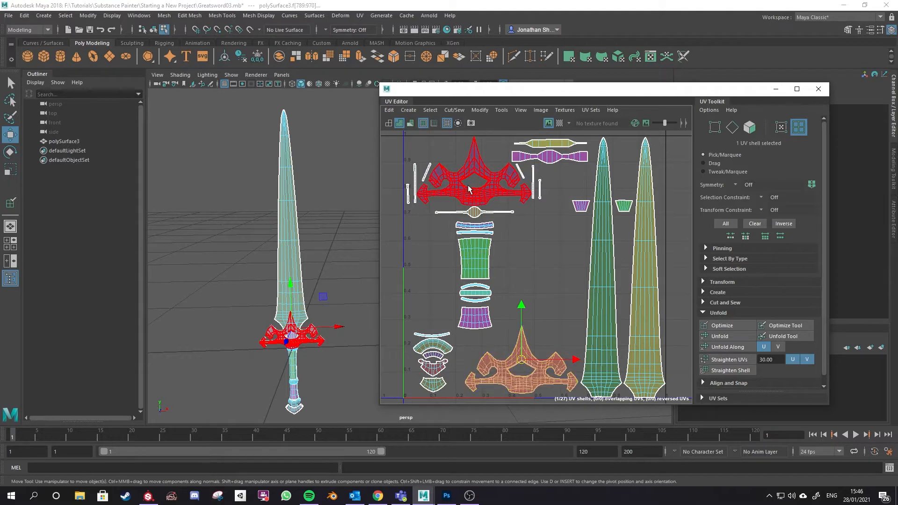
click(535, 305)
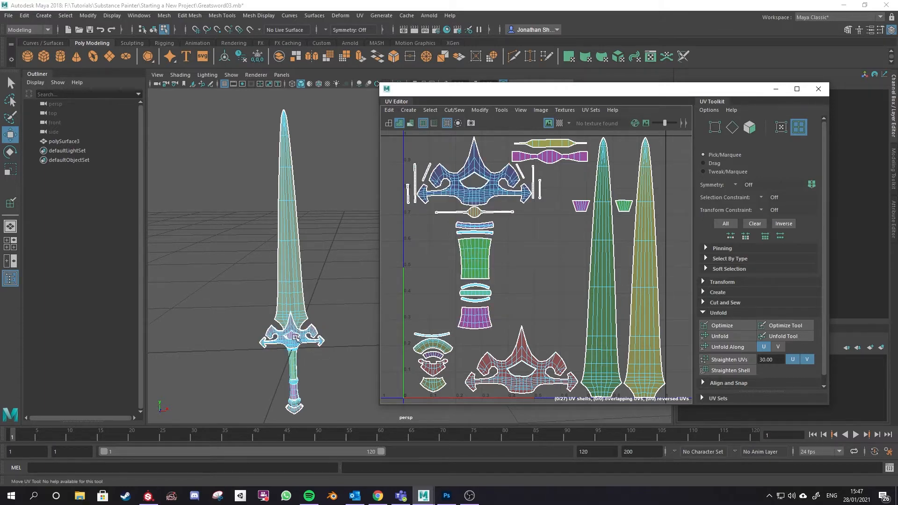
click(475, 213)
shift+click(475, 228)
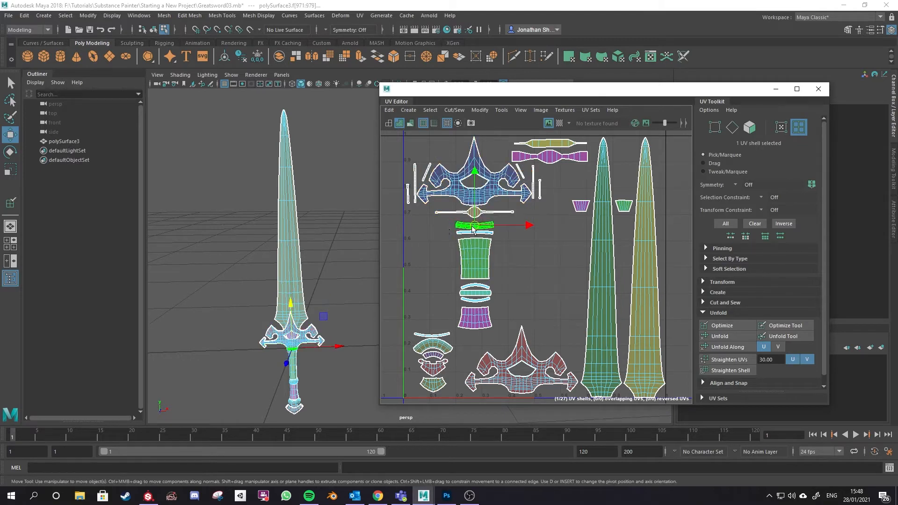
scroll(315, 373, up, 5)
alt+middle_drag(261, 378, 389, 116)
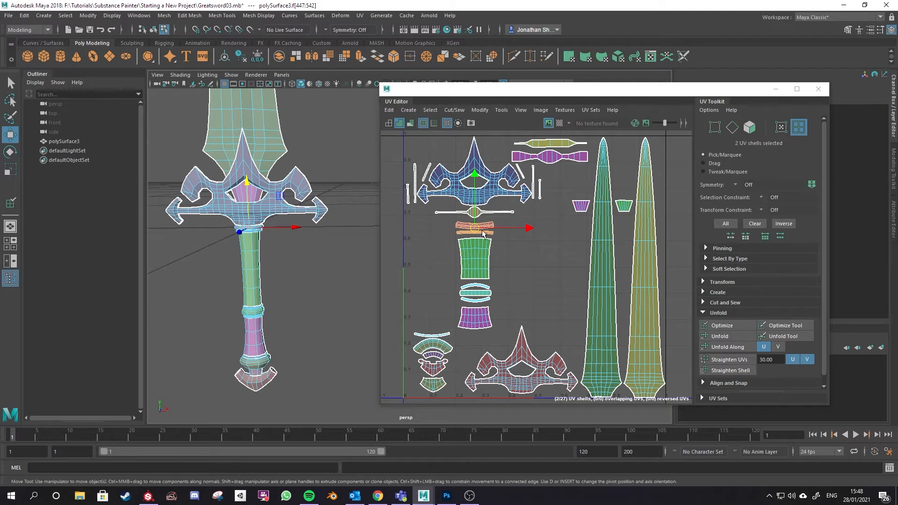
click(475, 259)
drag(446, 287, 499, 305)
right_drag(526, 323, 514, 312)
click(475, 317)
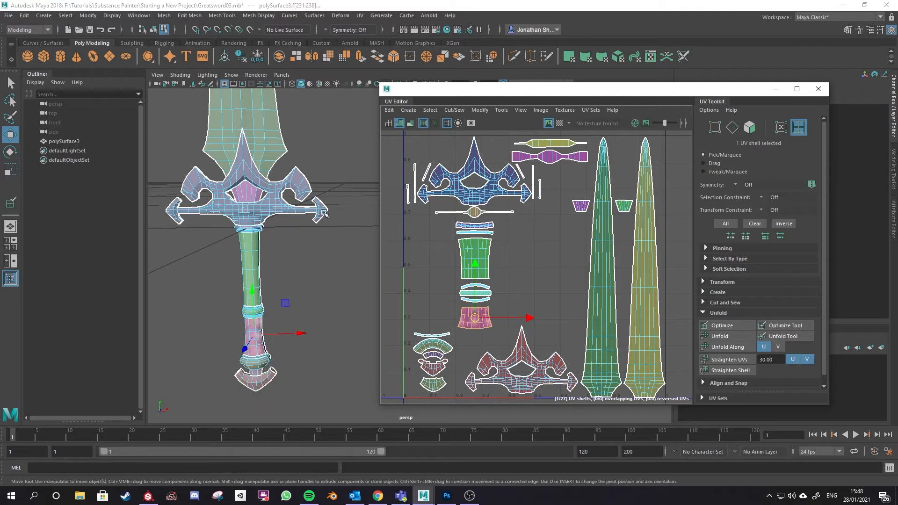
click(237, 316)
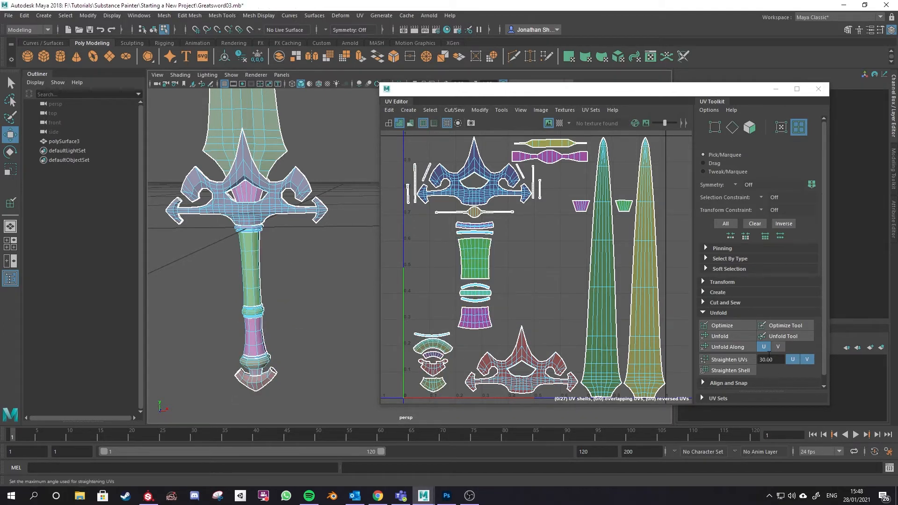
Select both blade UV shells and a small guard-centre shell to examine how they correspond to the model.
click(608, 316)
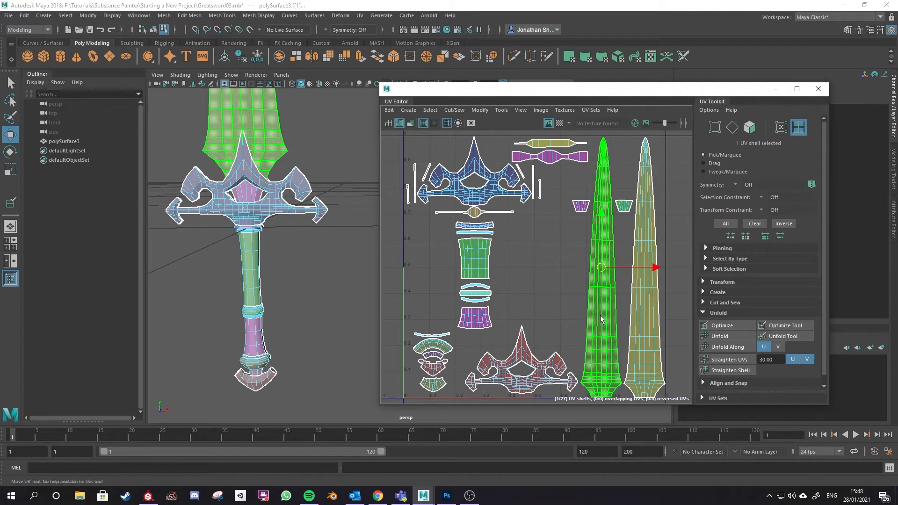
click(655, 323)
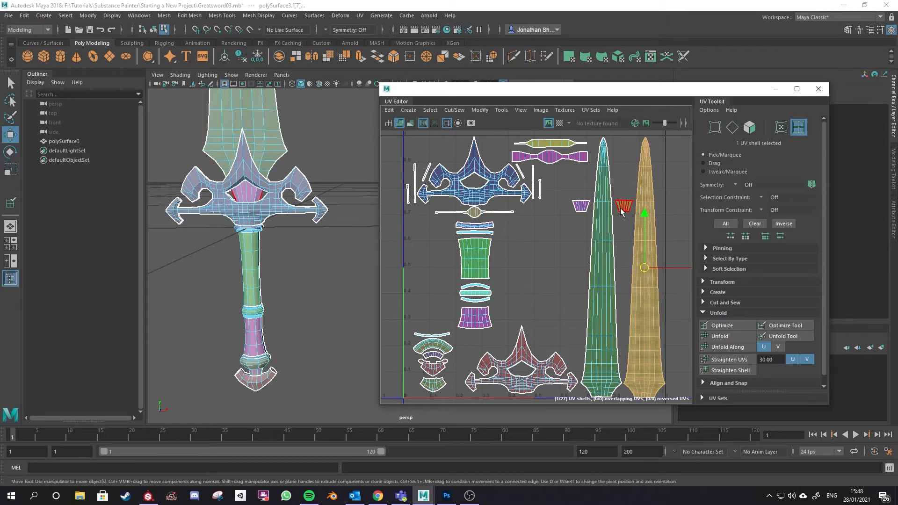
click(243, 190)
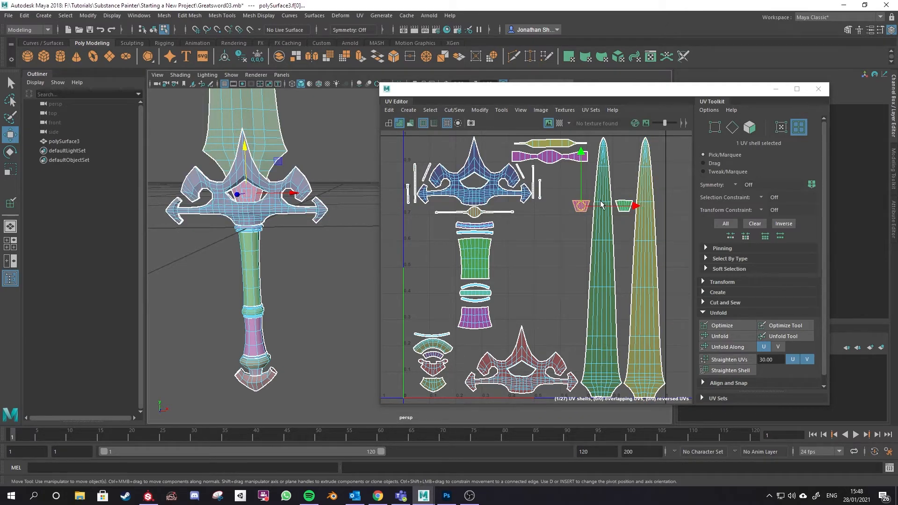
Display the checker map, examine the sword's blade, guard and grip for UV stretching in object mode, and hide the checker map again.
click(561, 124)
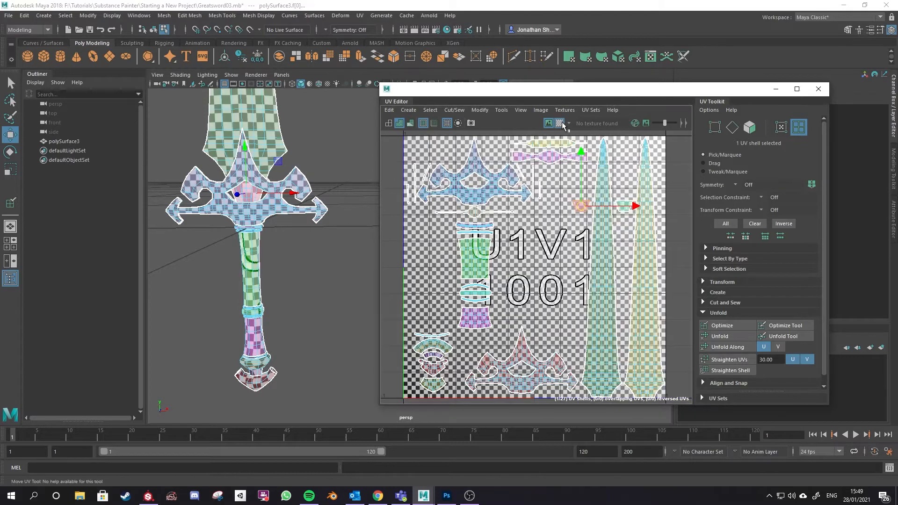
alt+drag(290, 220, 270, 222)
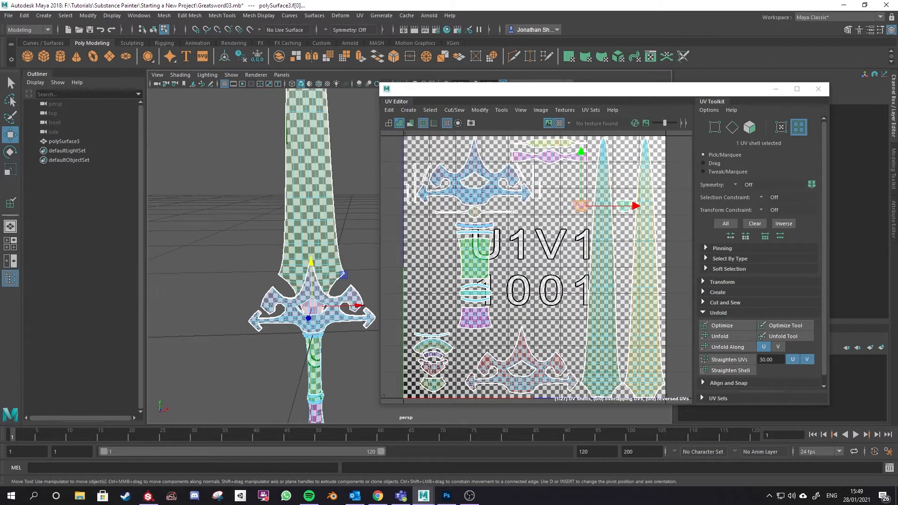
key(f)
key(F8)
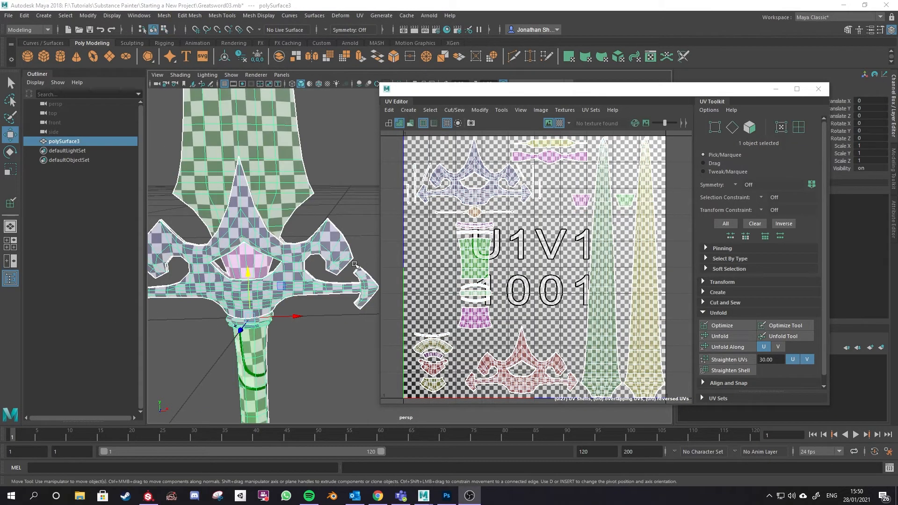
scroll(316, 198, down, 5)
alt+middle_drag(277, 253, 236, 262)
scroll(595, 251, down, 1)
alt+middle_drag(595, 251, 615, 255)
click(560, 123)
key(f)
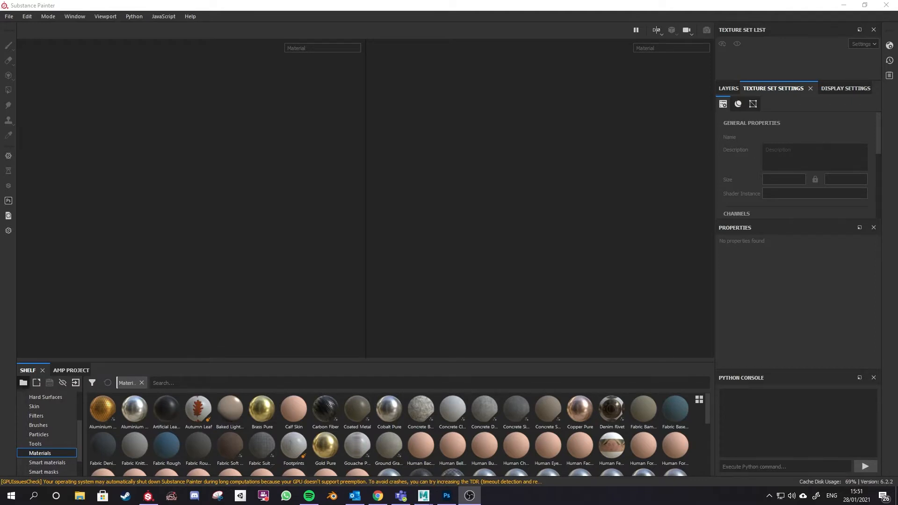
Switch to Substance Painter, start a new project and review the templates, keeping PBR - Metallic Roughness (allegorithmic).
click(296, 10)
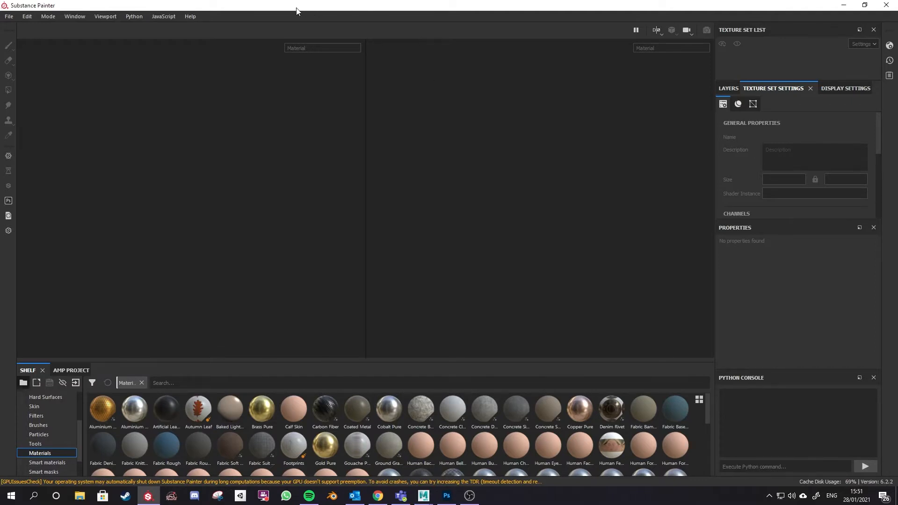
click(7, 18)
click(17, 26)
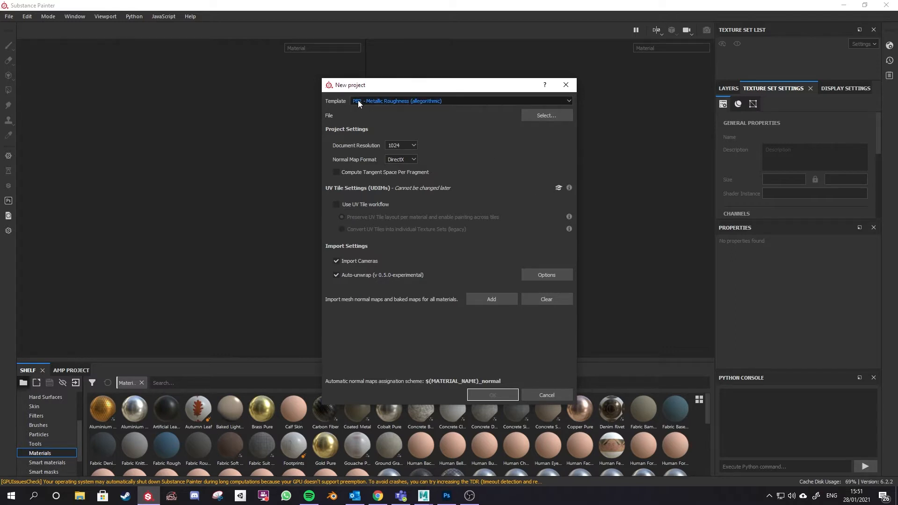
click(447, 102)
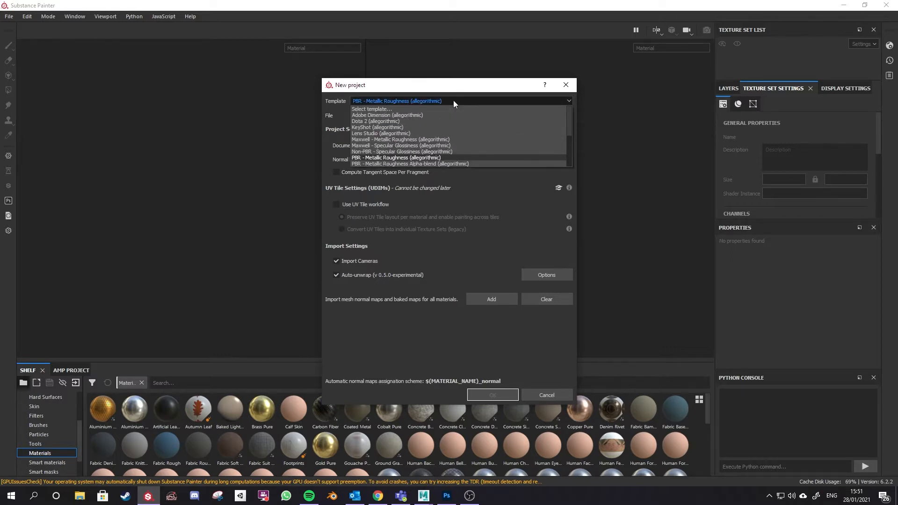
scroll(452, 161, down, 3)
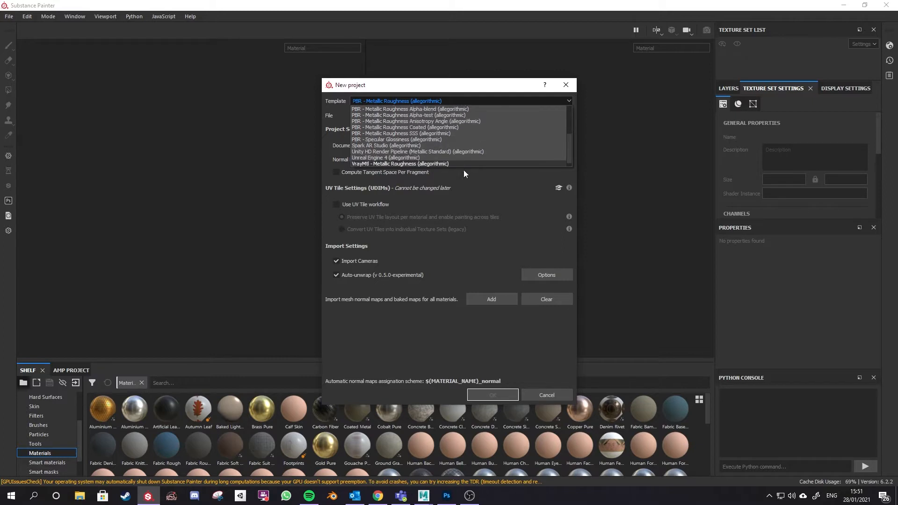
scroll(405, 164, down, 1)
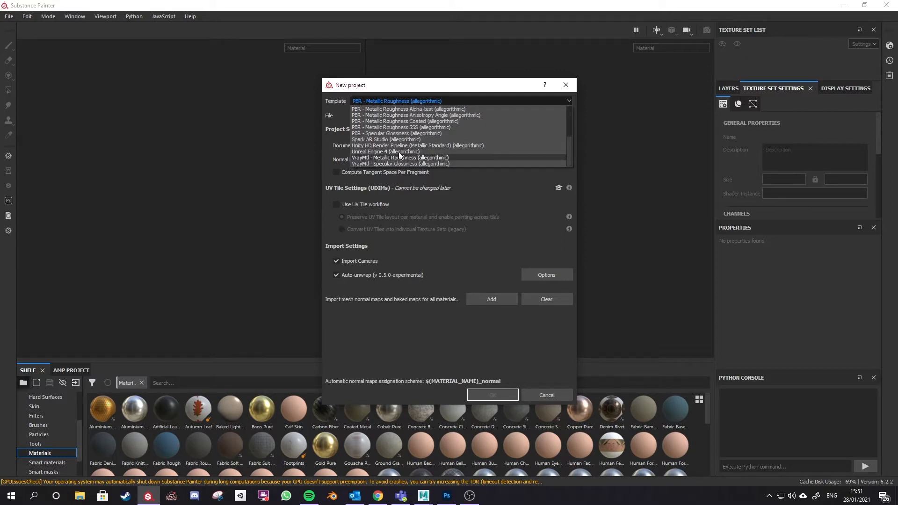
click(524, 199)
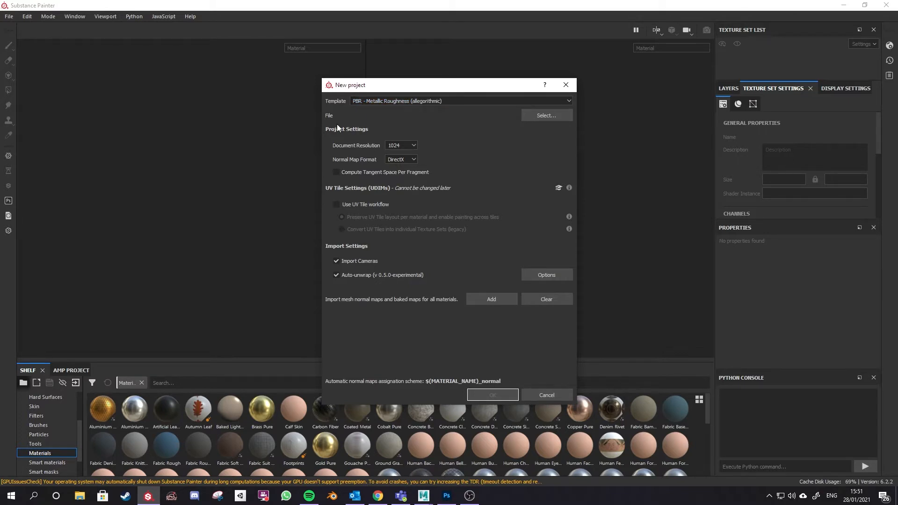
Load the Greatsword FBX file as the project mesh and set the document resolution to 2048.
click(544, 117)
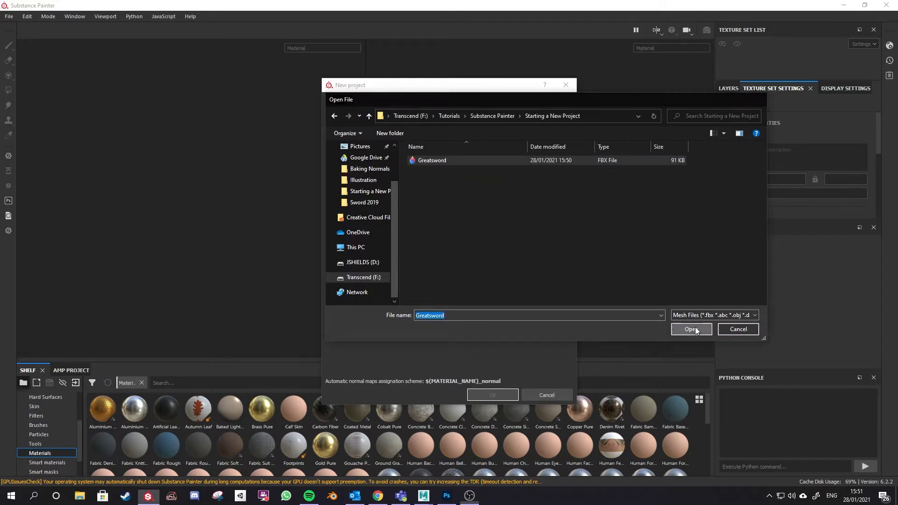
click(692, 329)
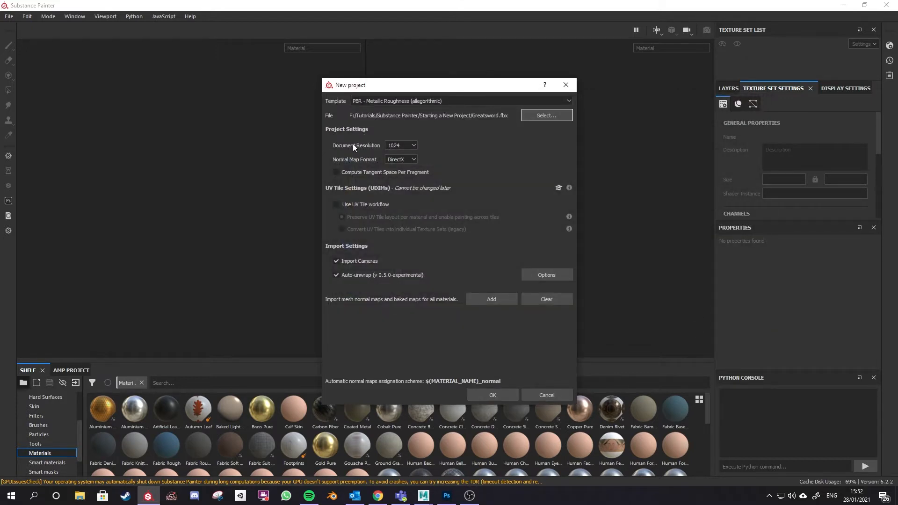
click(408, 147)
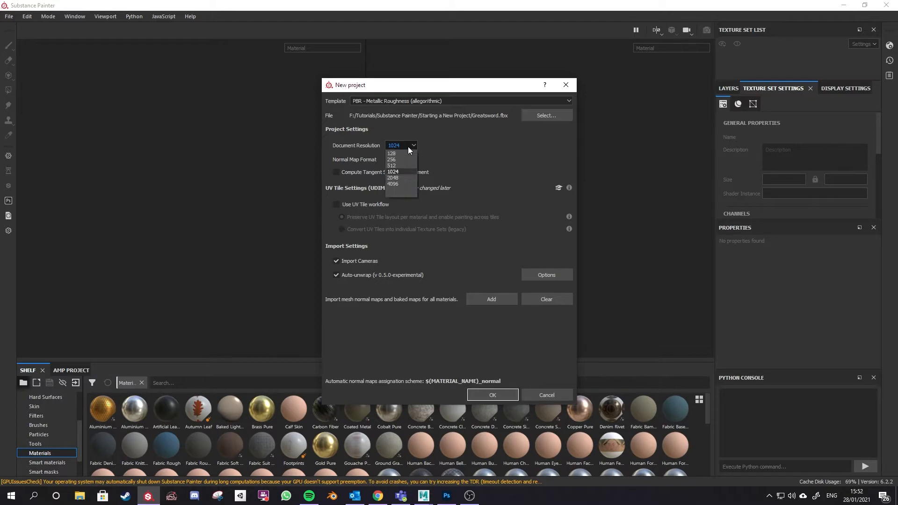
click(403, 178)
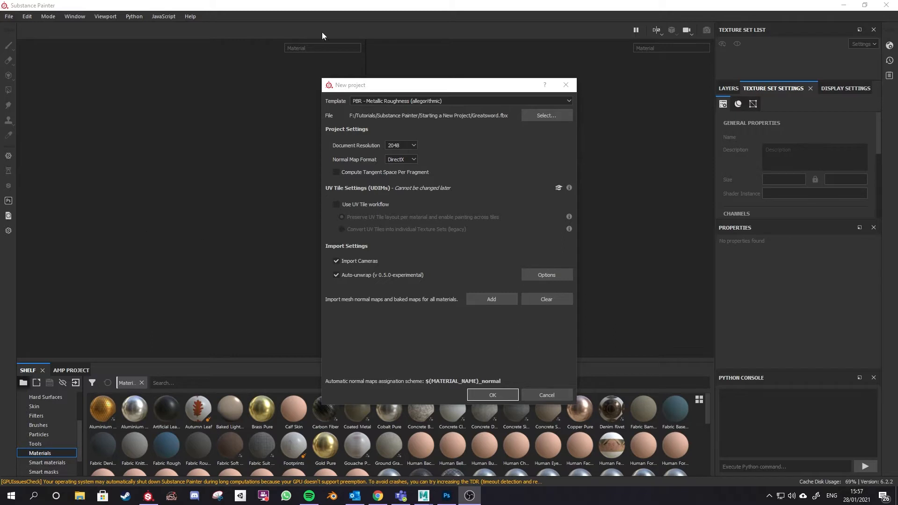
Set the normal map format to OpenGL and create the project.
click(382, 87)
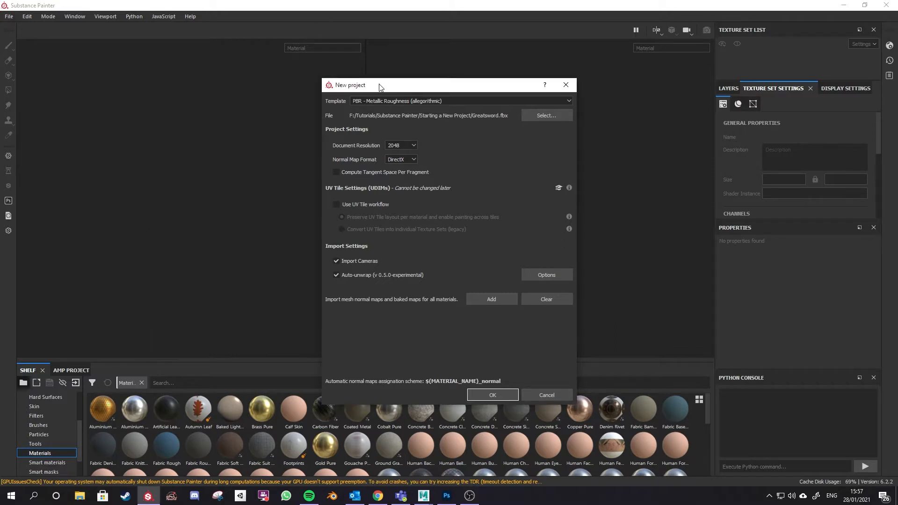
click(412, 160)
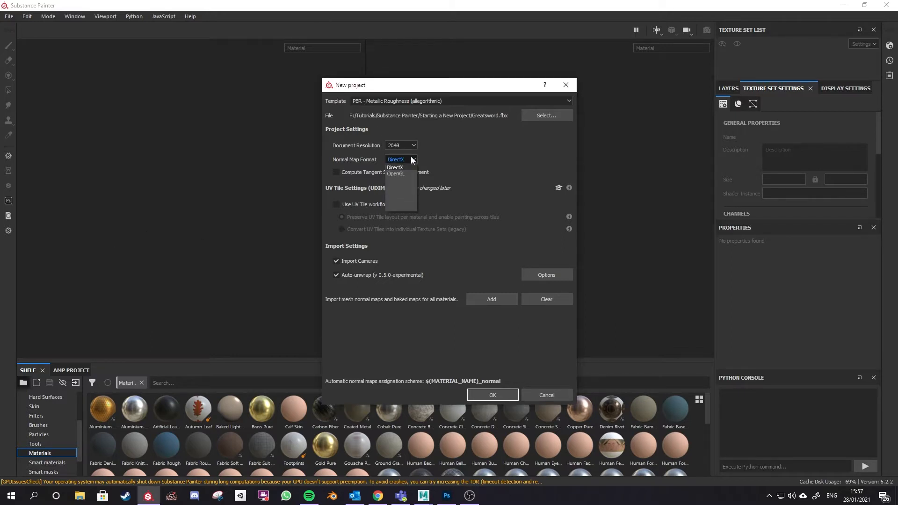
click(405, 174)
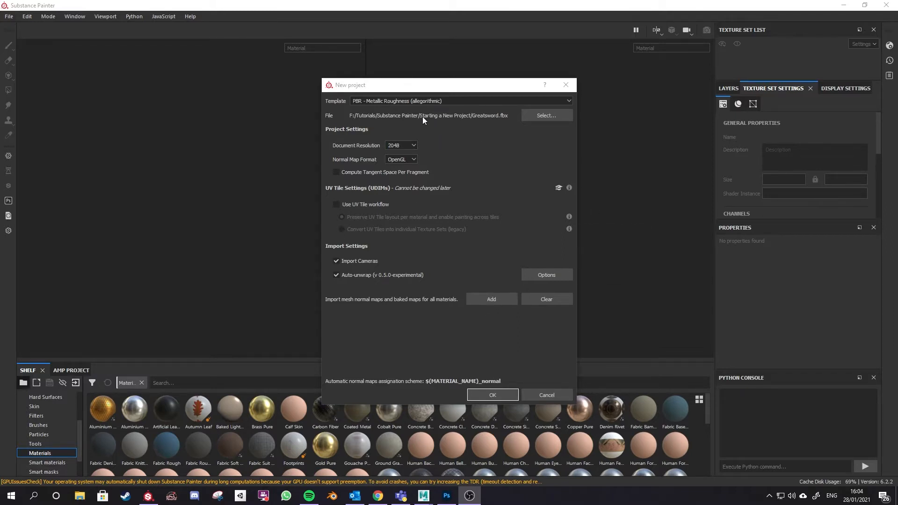
click(492, 395)
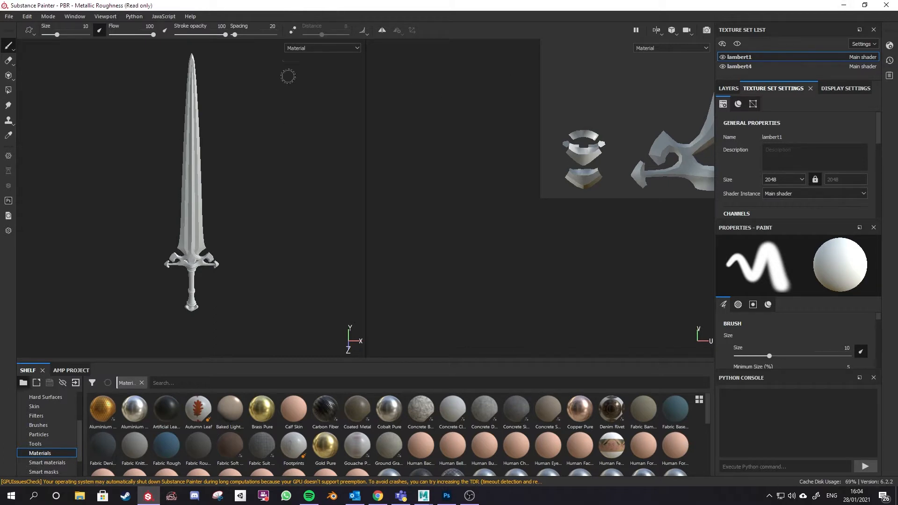
Examine the imported sword in the 3D view and its whole UV layout in the 2D view.
mouse_move(181, 224)
alt+mouse_down()
mouse_move(230, 245)
mouse_move(131, 226)
mouse_move(206, 234)
alt+mouse_up()
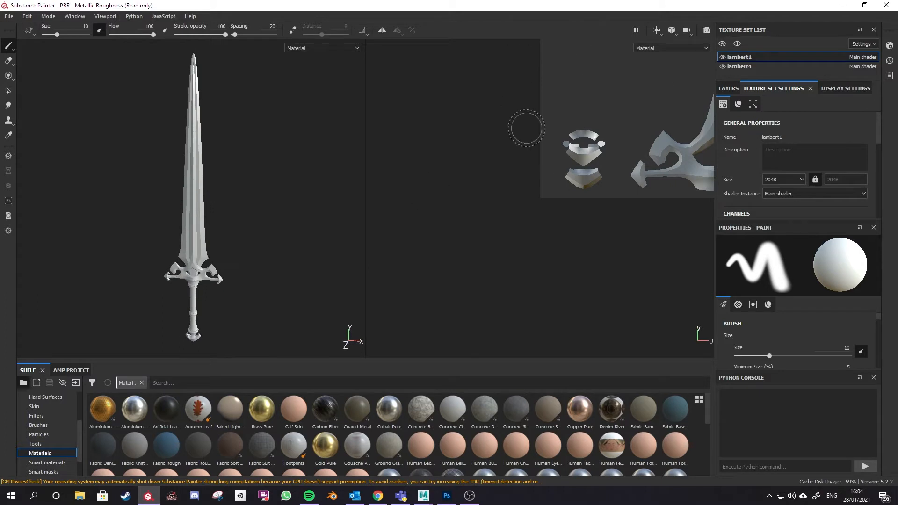
alt+middle_drag(609, 171, 471, 313)
scroll(487, 301, down, 1)
scroll(491, 299, up, 3)
alt+middle_drag(518, 298, 569, 257)
scroll(569, 256, down, 5)
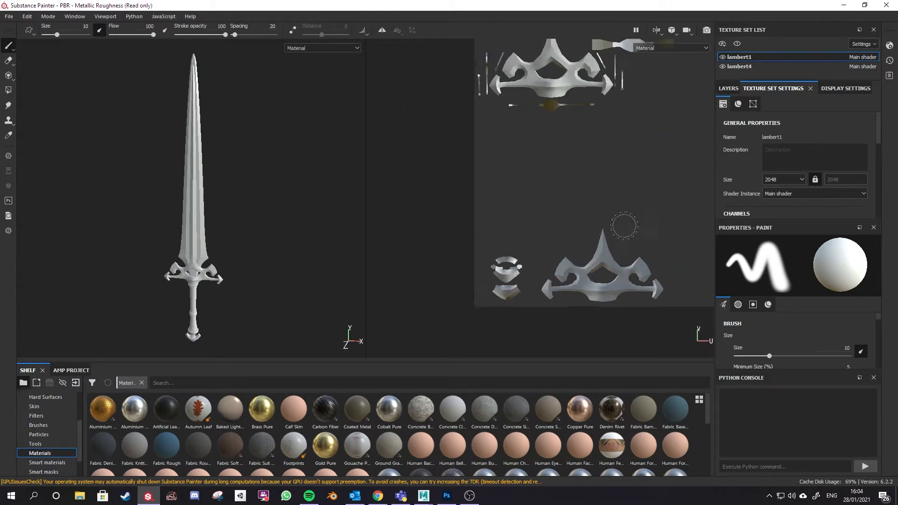
alt+middle_drag(628, 215, 522, 265)
scroll(553, 243, down, 1)
alt+middle_drag(592, 232, 606, 216)
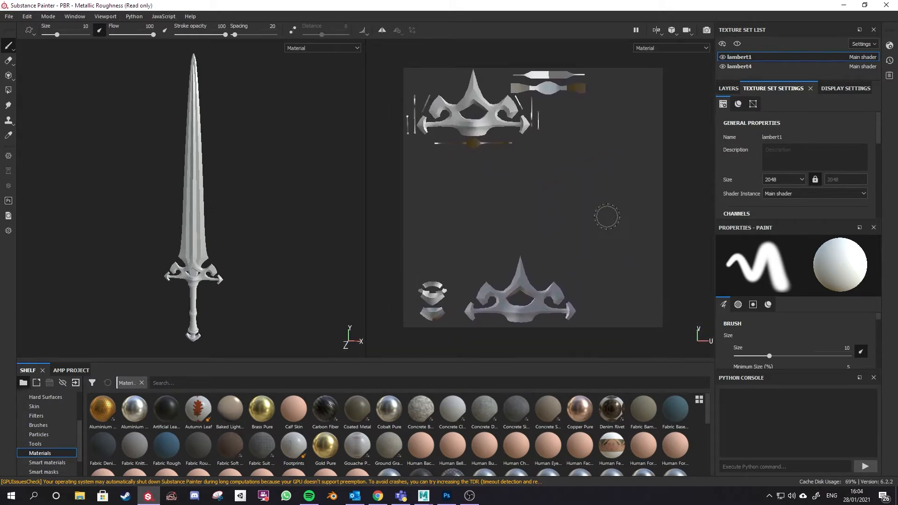
Compare the 3D only and 2D only viewport layouts, return to the 3D/2D split and inspect the sword.
click(659, 31)
click(674, 55)
click(657, 30)
click(673, 66)
click(658, 29)
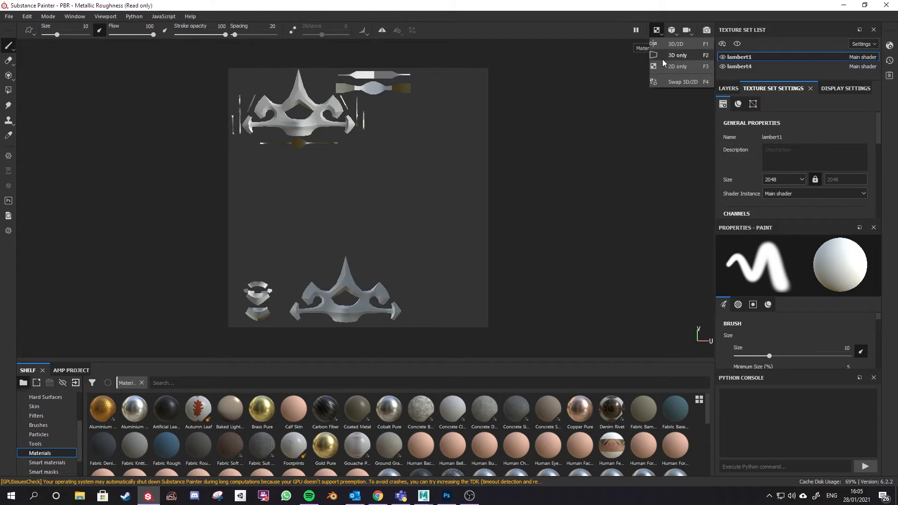
click(672, 46)
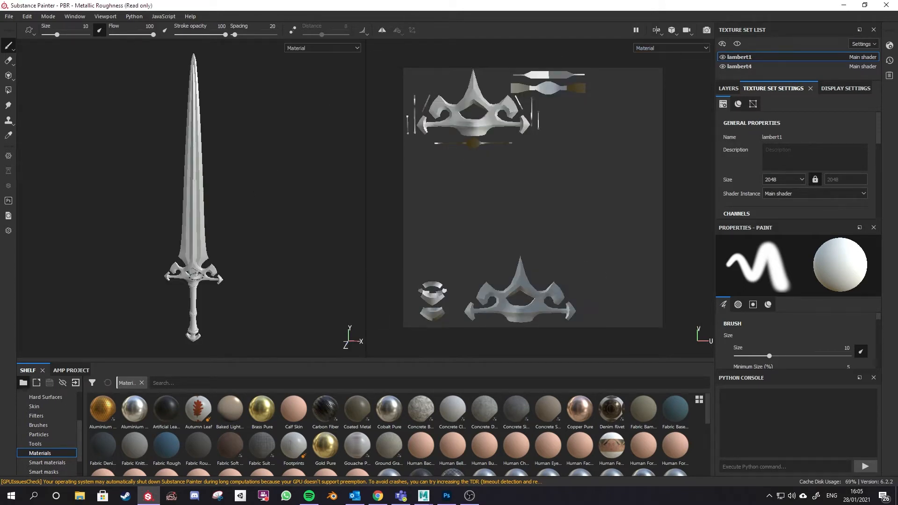
alt+drag(196, 288, 199, 234)
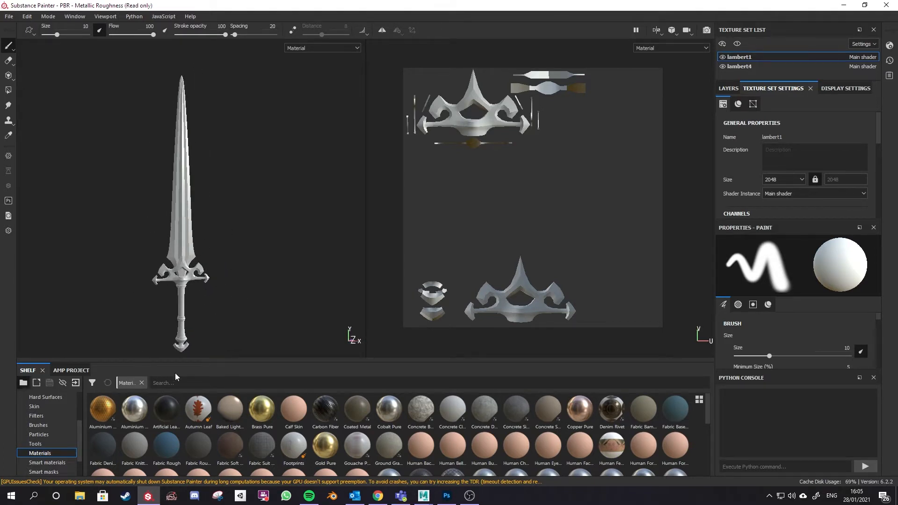
alt+drag(160, 273, 159, 294)
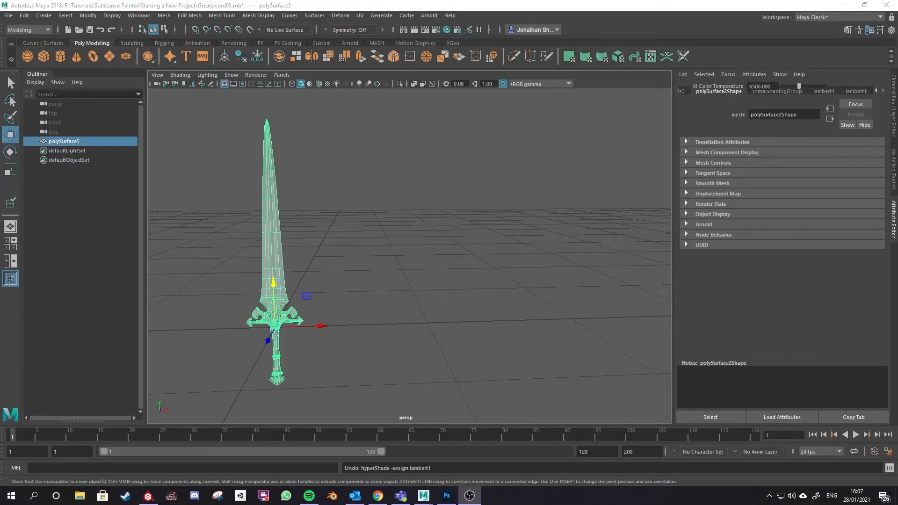
Switch to Maya and assign the existing lambert1 material to the whole sword mesh.
click(341, 247)
click(286, 261)
key(f)
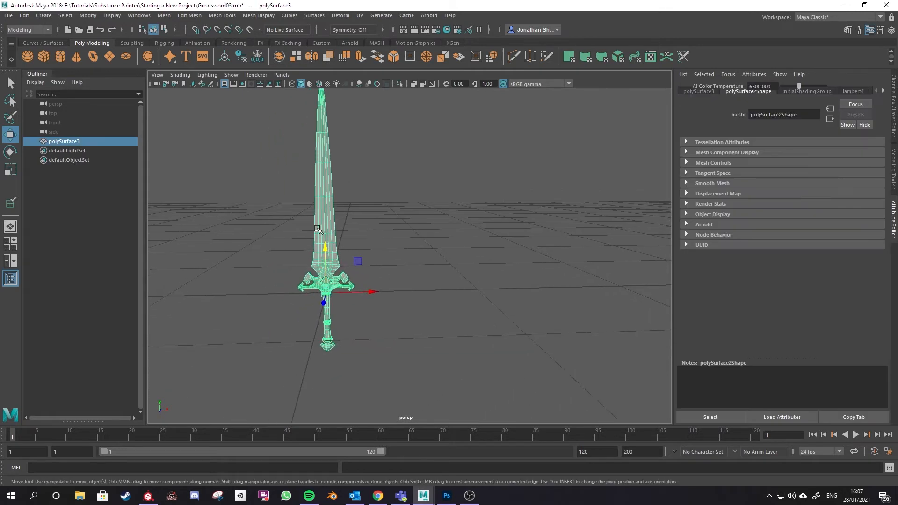
right_click(324, 226)
mouse_move(346, 485)
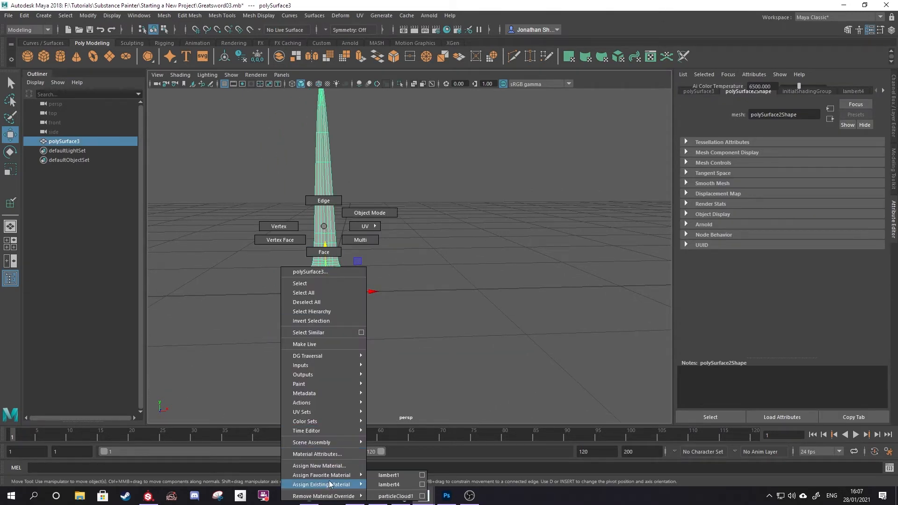
click(391, 476)
alt+drag(401, 182, 371, 249)
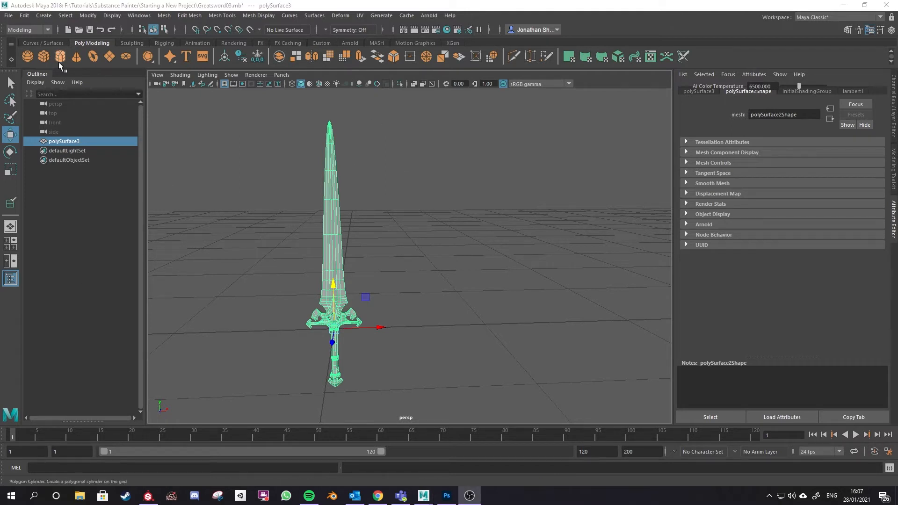
Delete all construction history in the scene and export the selected sword mesh.
click(24, 15)
mouse_move(85, 130)
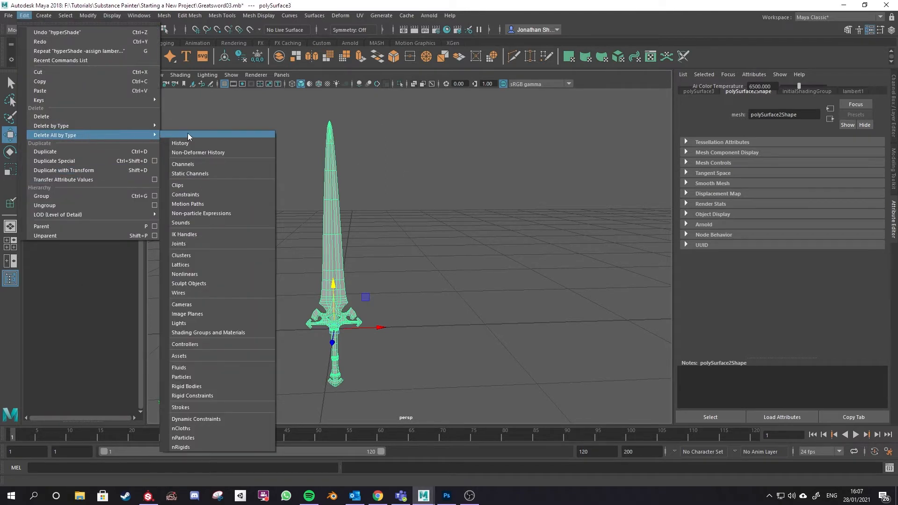
click(190, 137)
click(8, 16)
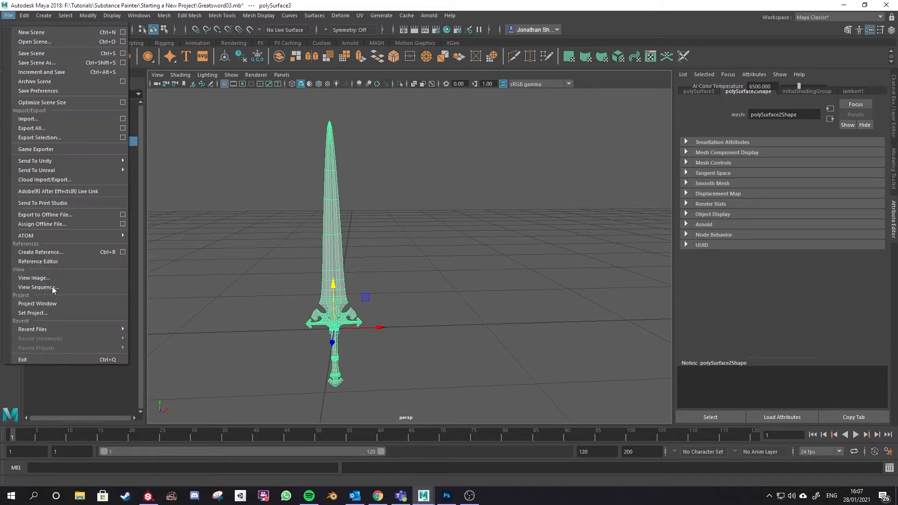
click(50, 139)
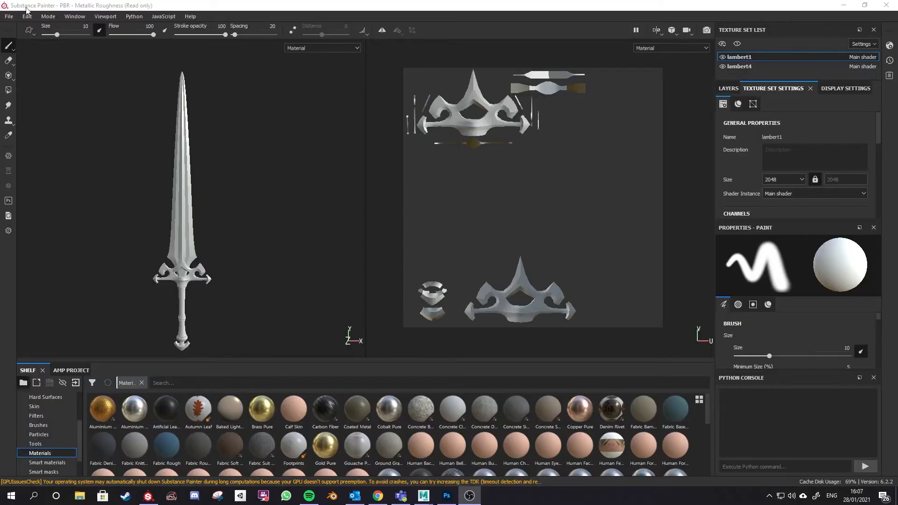
Switch to Substance Painter, start a new project and load Greatsword.fbx as its mesh.
click(9, 16)
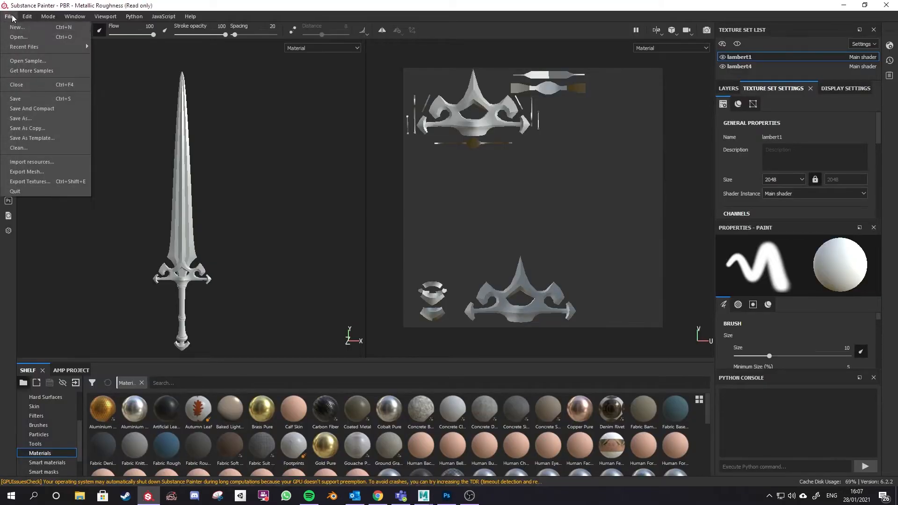
click(47, 23)
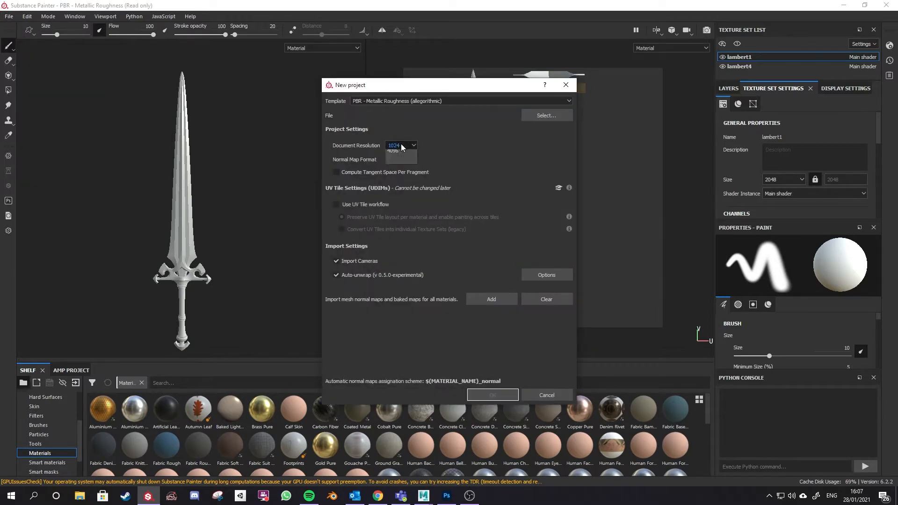
click(403, 172)
click(558, 116)
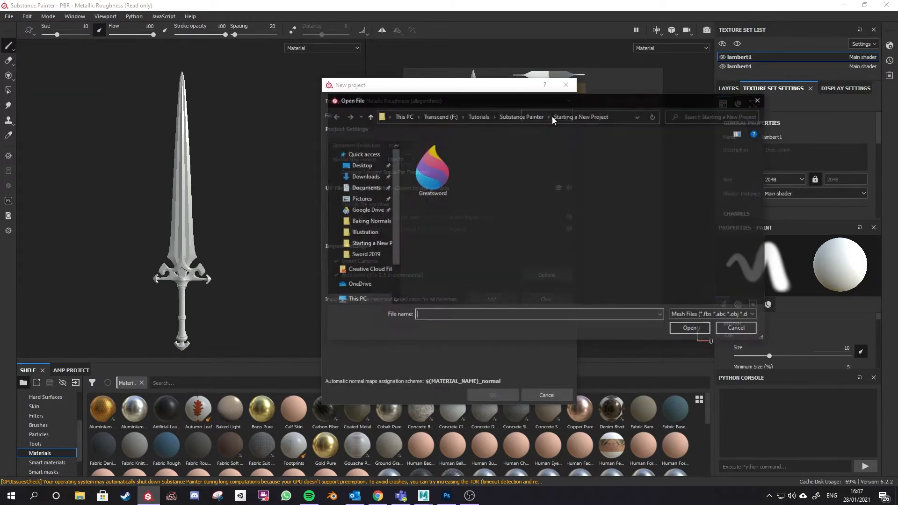
click(432, 172)
click(709, 332)
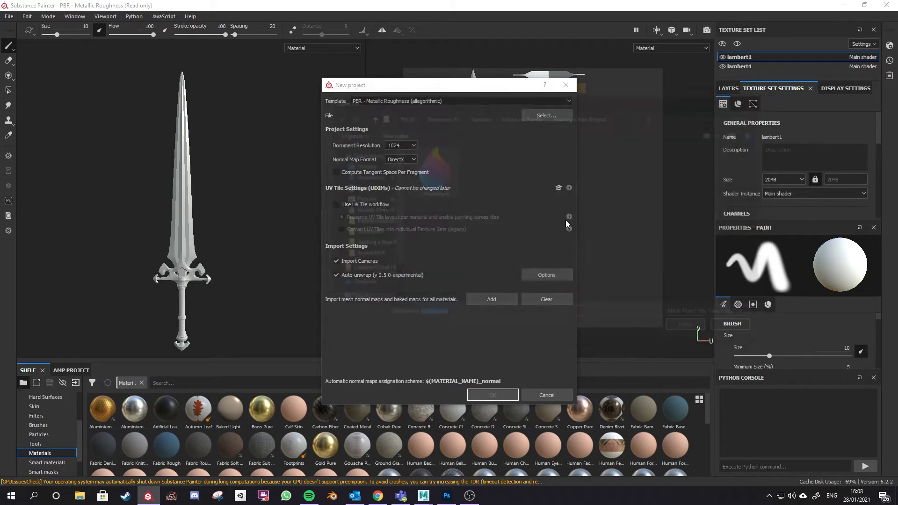
Set the document resolution to 2048 and normal map format to OpenGL, and create the project, discarding the previous project's changes.
click(401, 146)
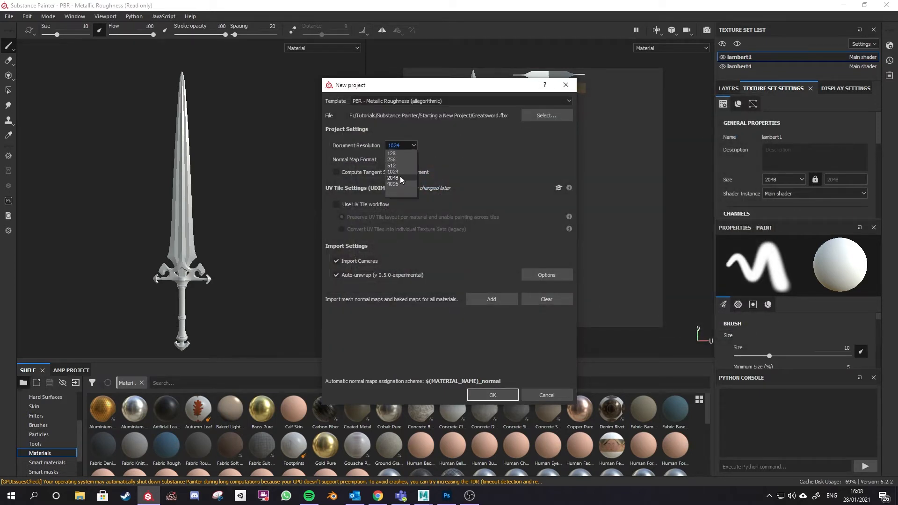
click(402, 178)
click(400, 159)
click(402, 175)
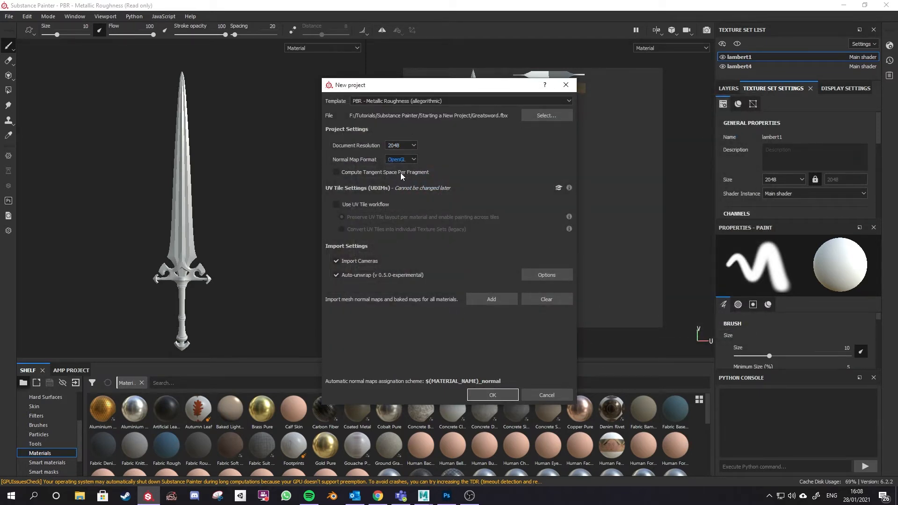
click(497, 395)
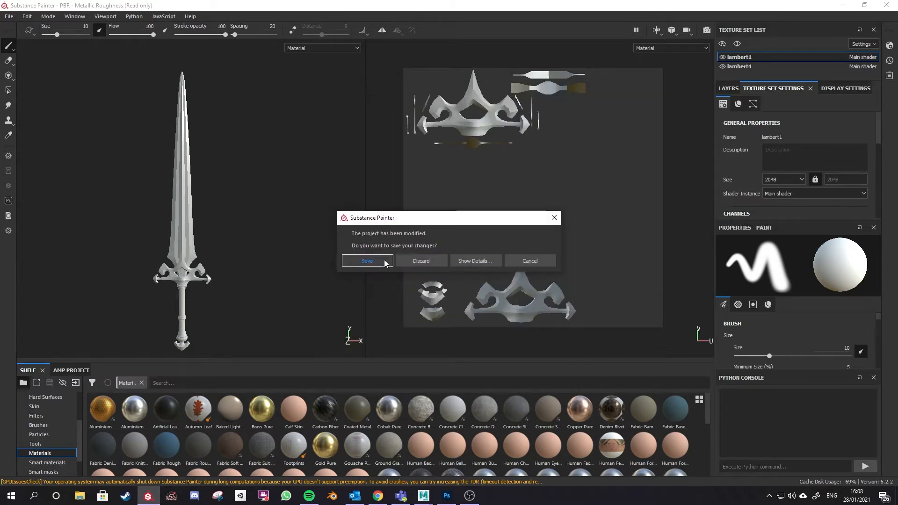
click(428, 265)
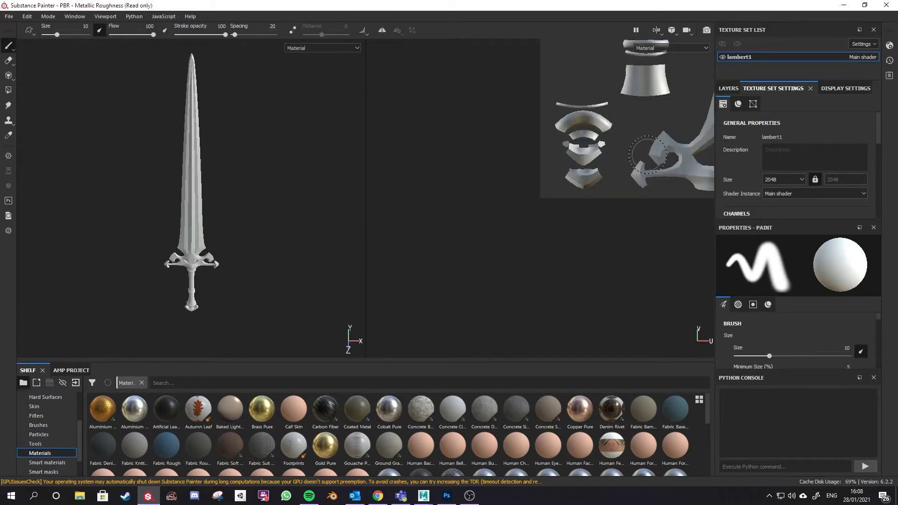
Rotate the environment lighting to check the shading on the sword.
click(294, 18)
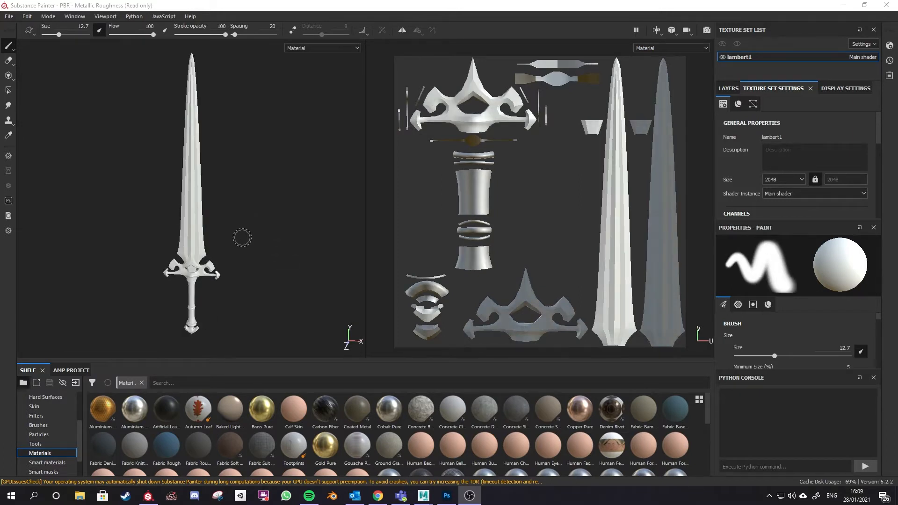
shift+right_drag(242, 237, 147, 237)
mouse_move(325, 253)
shift+right_down()
mouse_move(274, 248)
mouse_move(303, 246)
shift+right_up()
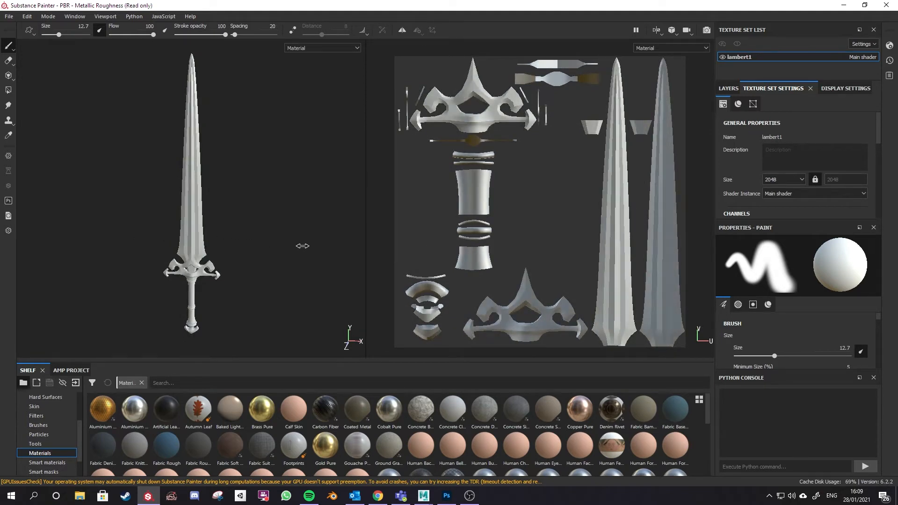
Preview the Base Color channel on the sword and return to the Material view.
click(351, 51)
click(332, 76)
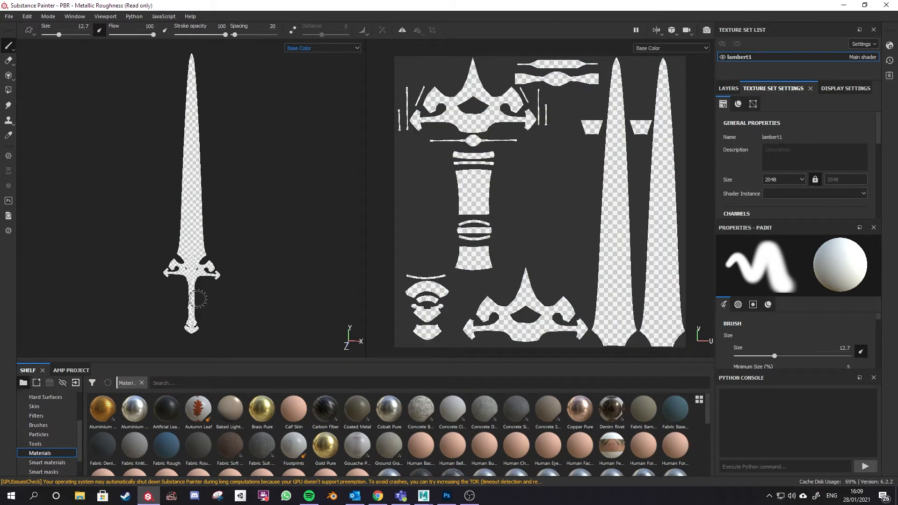
click(350, 50)
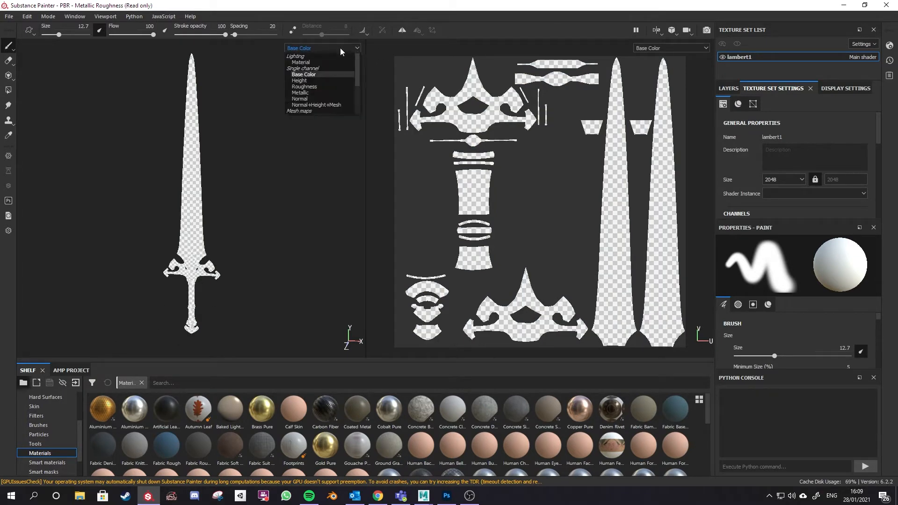
click(316, 61)
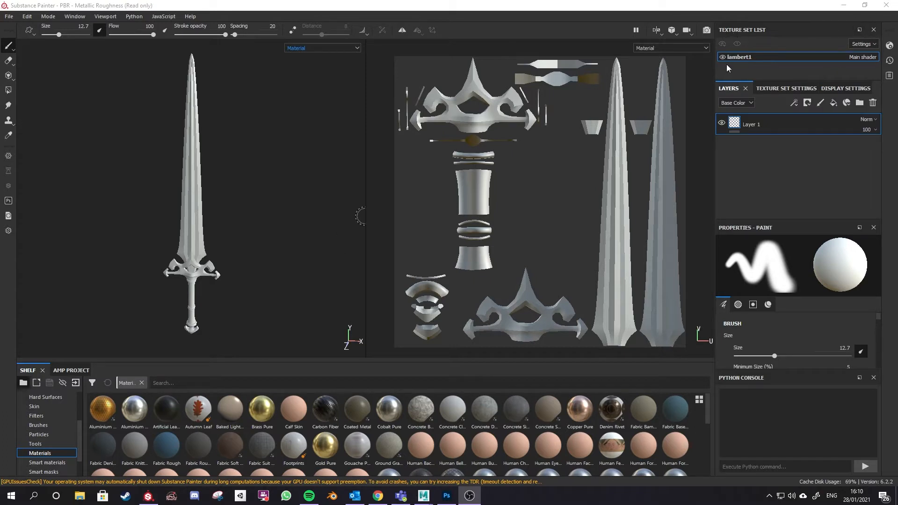
Look over the lambert1 texture set, its settings and the display settings, and return to the layer stack.
click(738, 58)
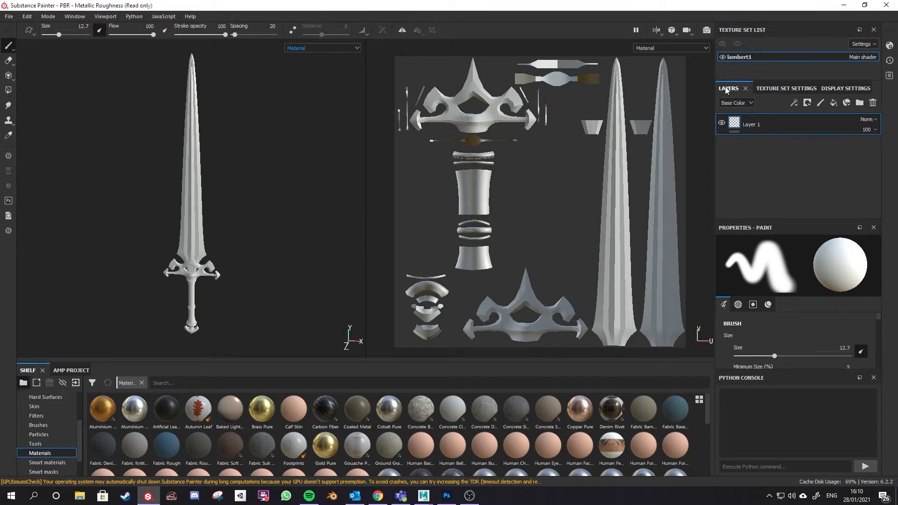
click(769, 88)
click(843, 89)
click(761, 89)
click(728, 89)
Close the Python console to give the brush properties more room.
drag(804, 373, 803, 415)
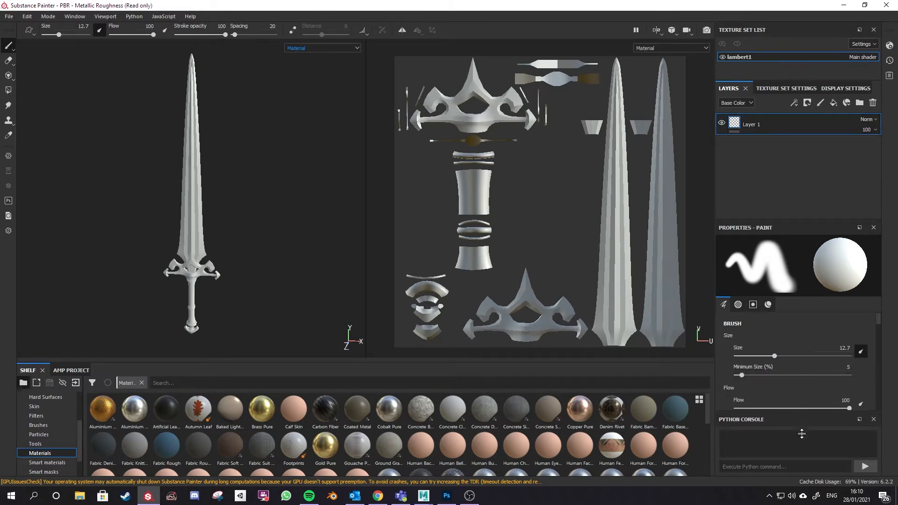
click(873, 420)
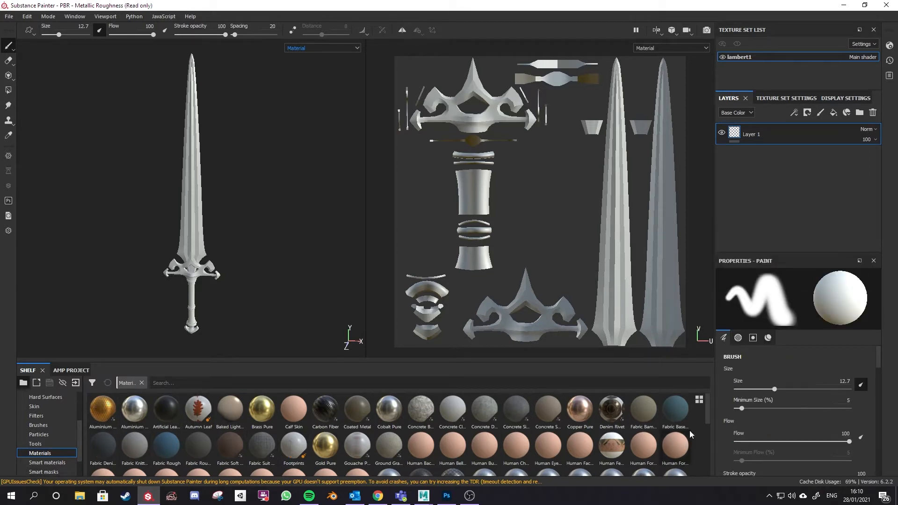
Browse the shelf's asset categories and return to Materials.
click(38, 444)
click(41, 453)
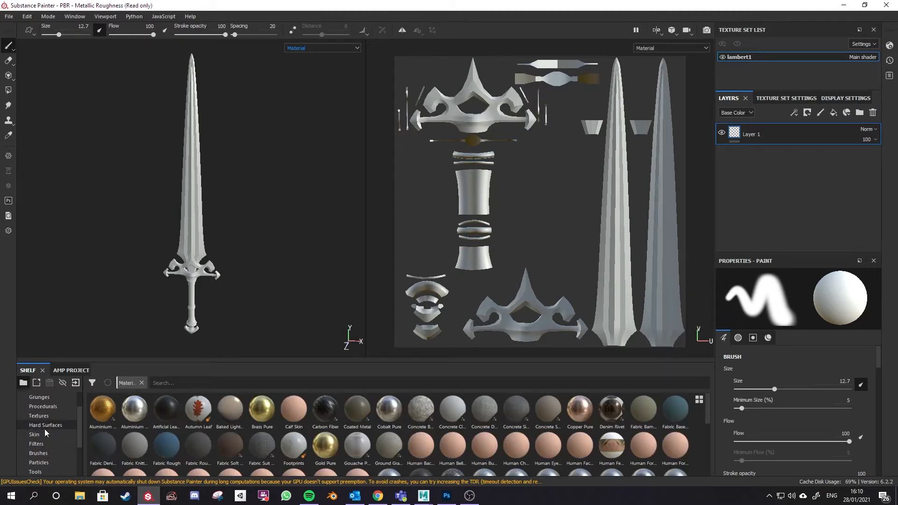
click(39, 424)
click(40, 453)
Open the mesh map baking settings for lambert1 and exclude the Normal, ID and Thickness maps.
click(772, 99)
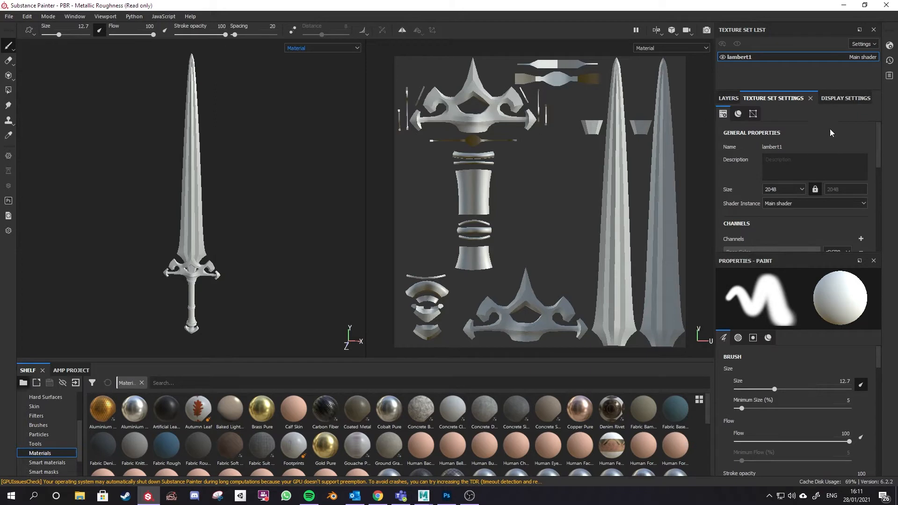
scroll(830, 141, down, 2)
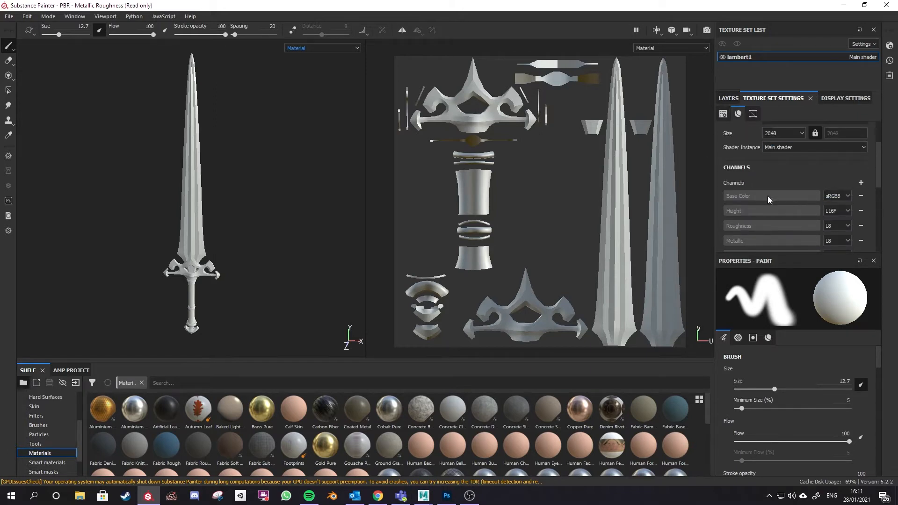
scroll(777, 201, down, 4)
scroll(806, 212, down, 2)
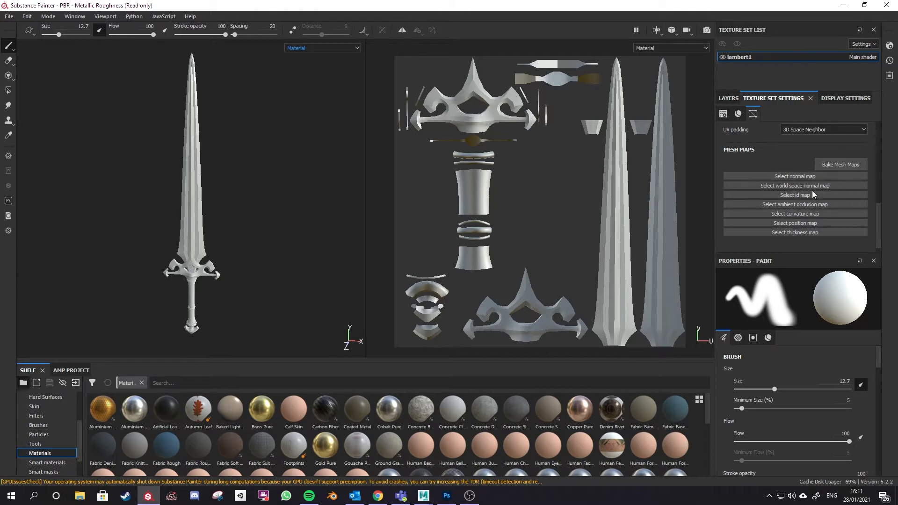
click(836, 165)
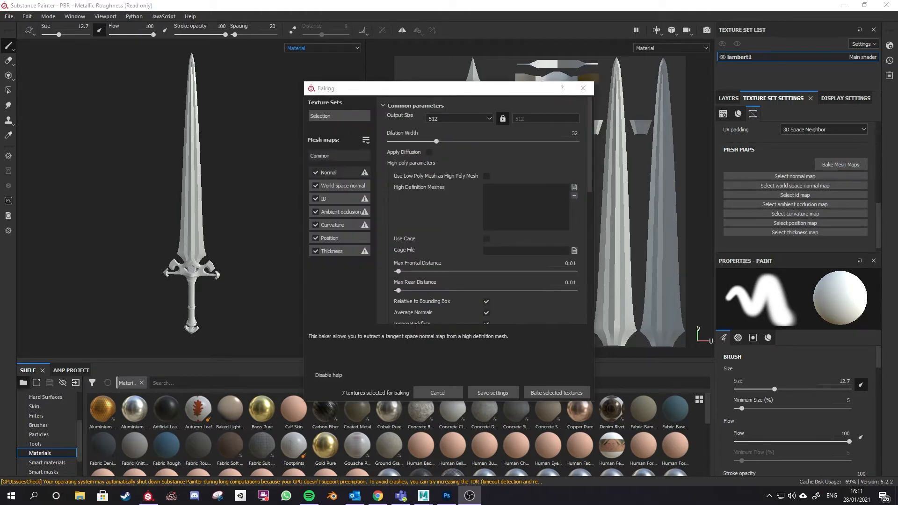
click(314, 174)
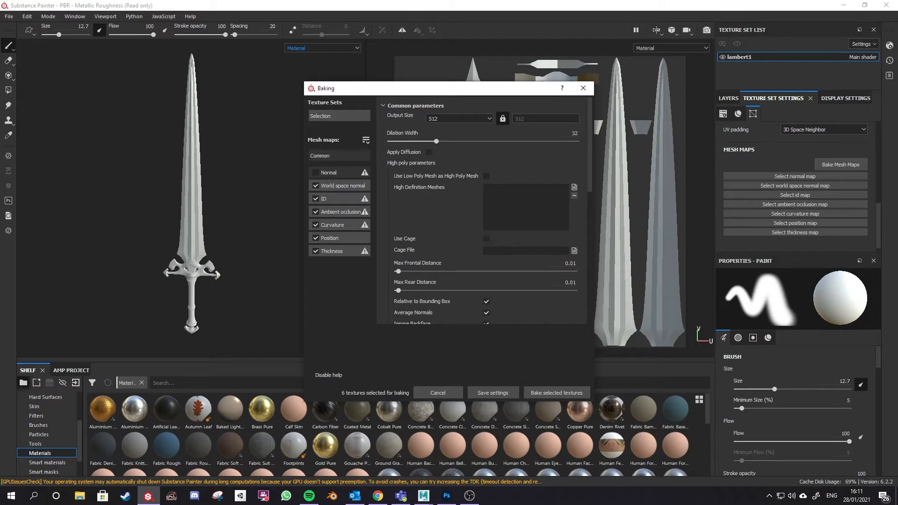
click(315, 198)
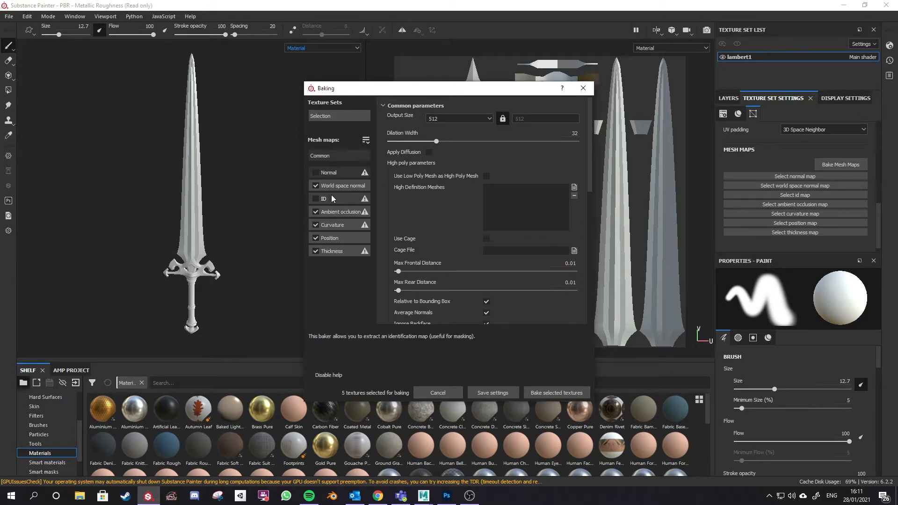
click(316, 251)
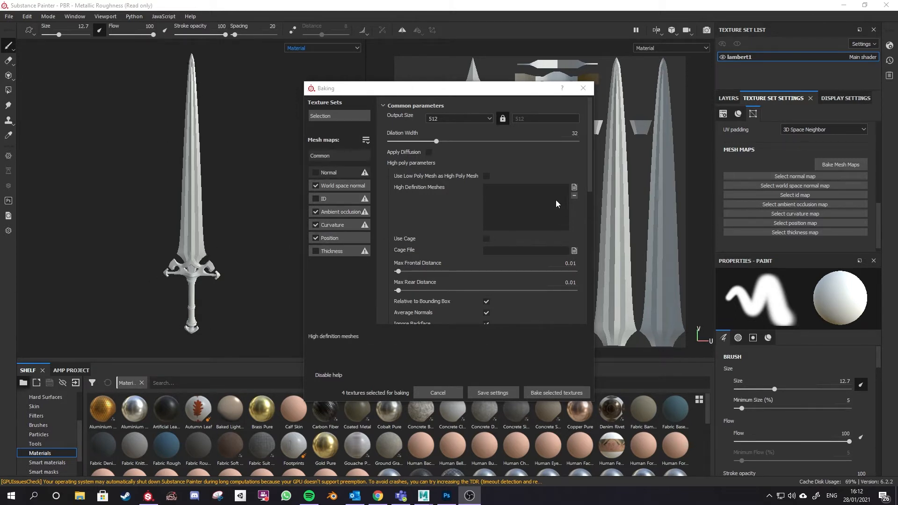
Set the baking output size to 4096 and bake the world space normal, ambient occlusion, curvature and position maps.
click(468, 120)
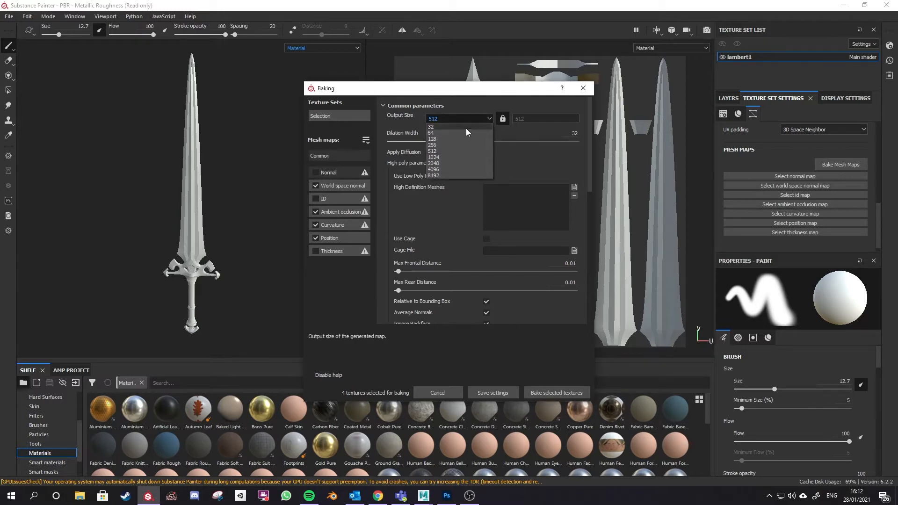
click(451, 169)
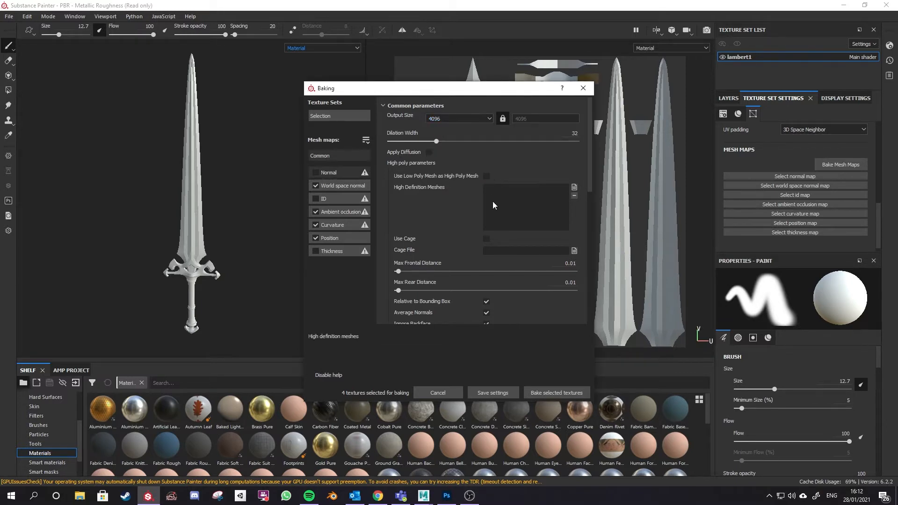
scroll(543, 312, down, 1)
scroll(543, 312, down, 4)
scroll(490, 301, up, 4)
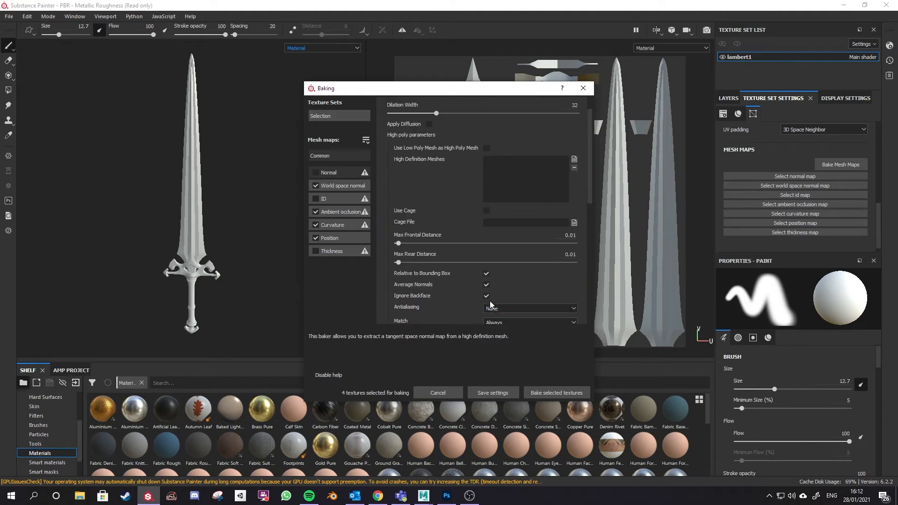
click(544, 393)
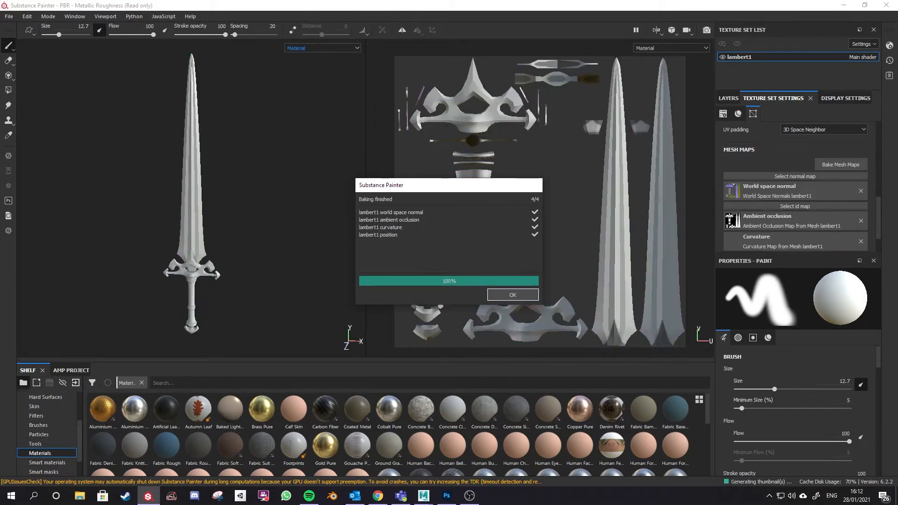
click(500, 295)
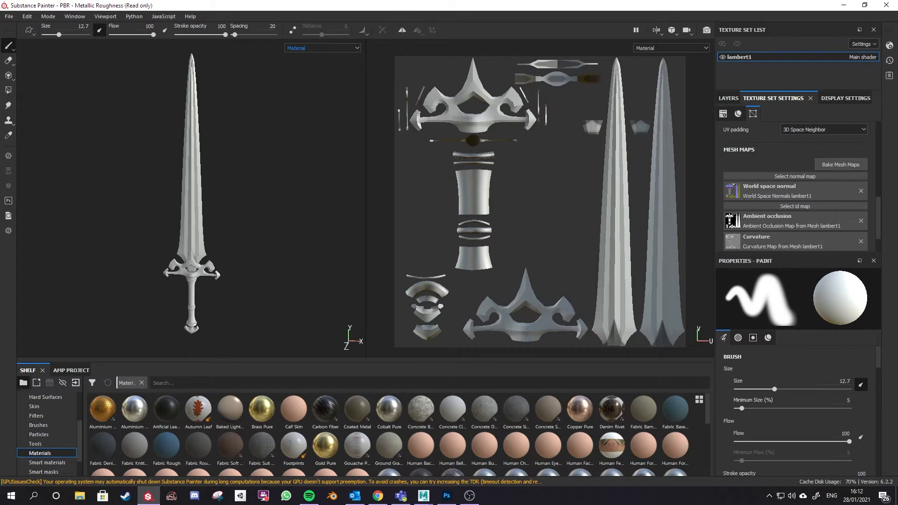
Inspect the sword's crossguard, then display the baked ambient occlusion map on the model and examine its shading.
scroll(194, 255, up, 2)
scroll(194, 255, up, 4)
mouse_move(234, 251)
alt+mouse_down()
mouse_move(194, 286)
mouse_move(264, 238)
mouse_move(229, 244)
alt+mouse_up()
alt+middle_drag(187, 262, 215, 141)
alt+right_drag(215, 140, 196, 150)
alt+middle_drag(197, 150, 221, 262)
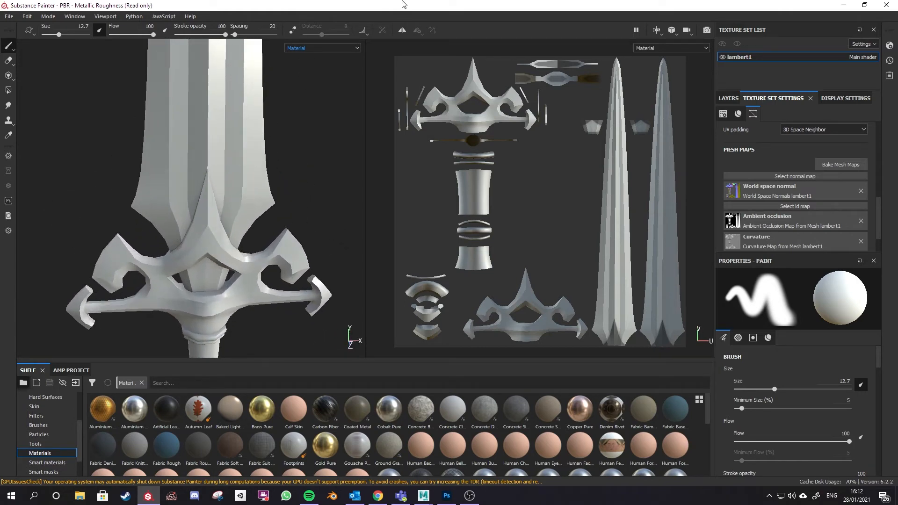
click(338, 48)
scroll(313, 79, down, 3)
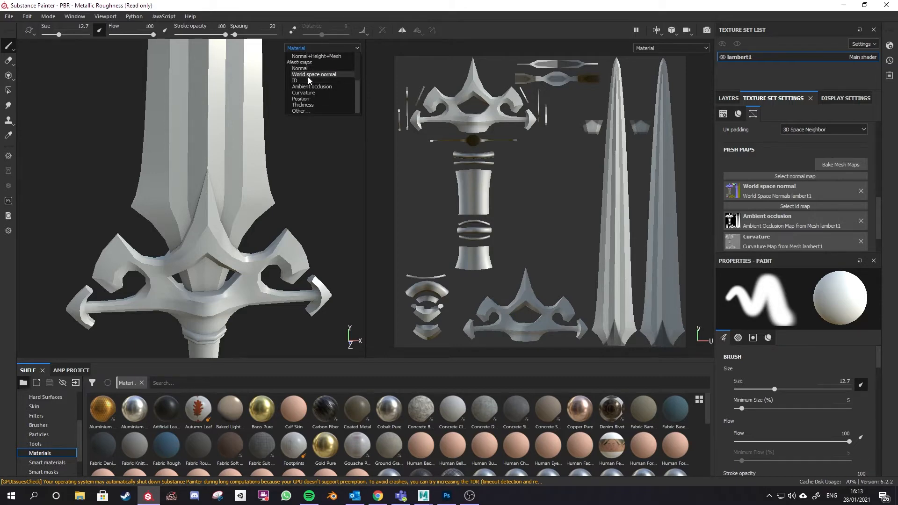
click(307, 86)
alt+drag(272, 234, 236, 299)
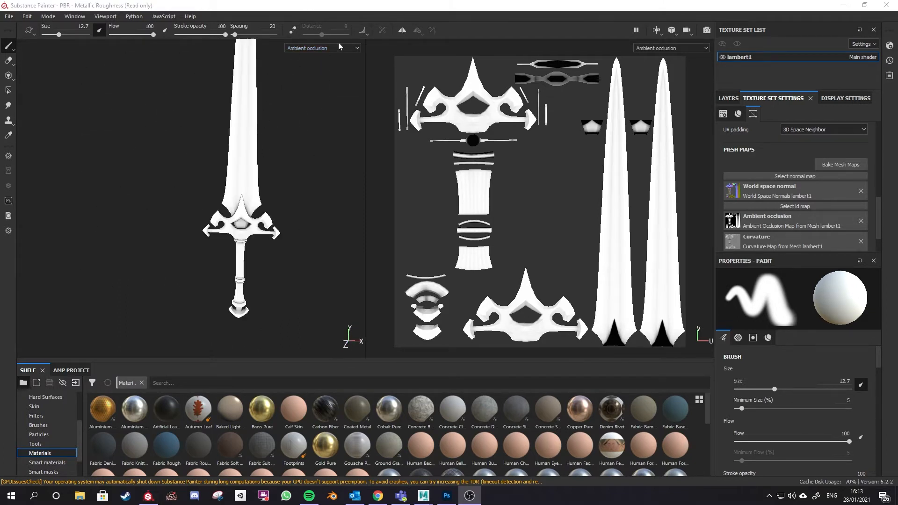
Display the baked Curvature map and examine the highlighted edges of the crossguard up close.
click(341, 46)
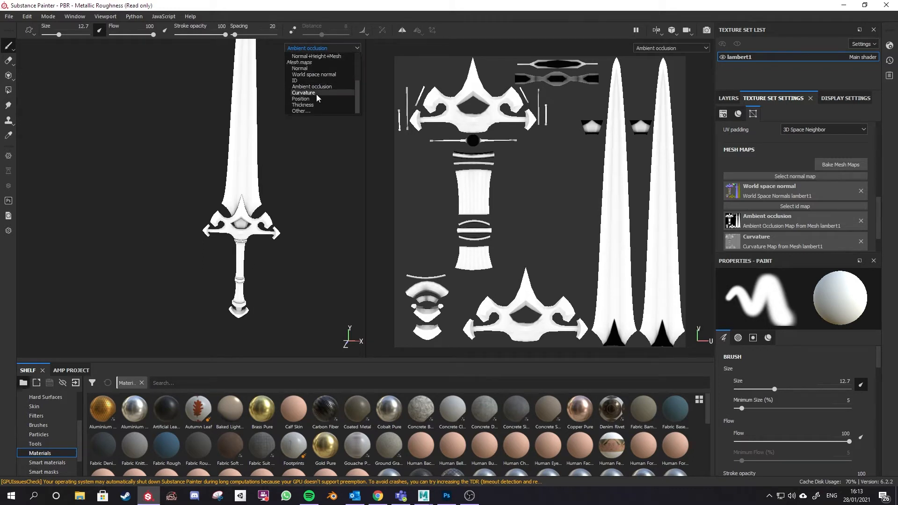
click(316, 93)
alt+drag(279, 202, 262, 234)
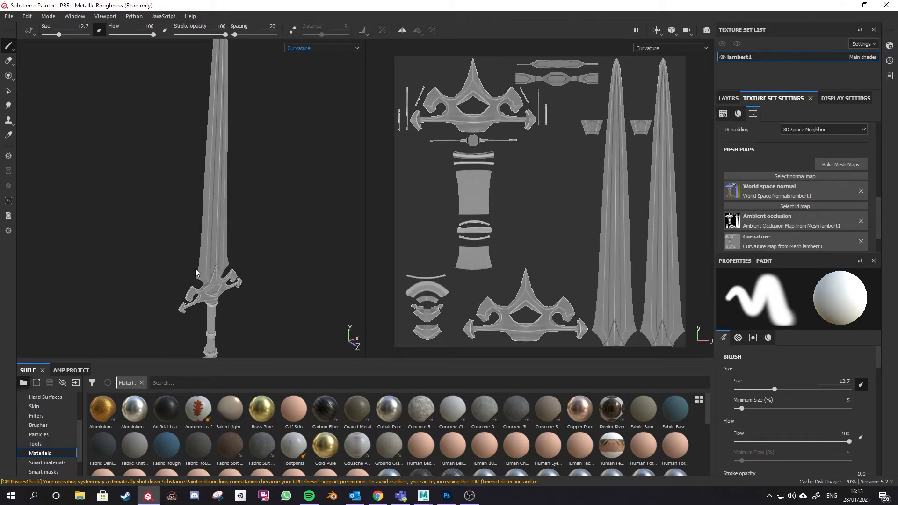
alt+right_drag(162, 209, 269, 391)
alt+middle_drag(230, 255, 248, 180)
alt+right_drag(248, 180, 190, 282)
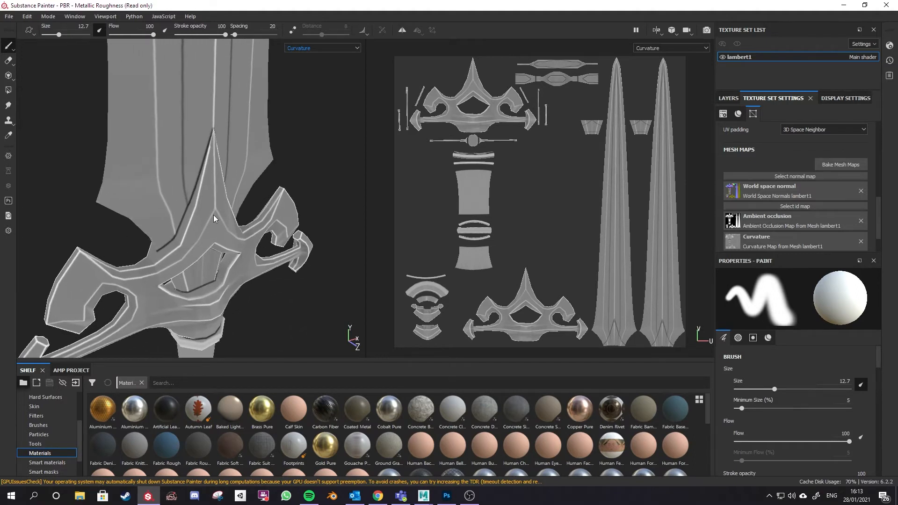
Show the shelf's Smart materials and inspect the crossguard's curvature edges from several angles.
click(46, 463)
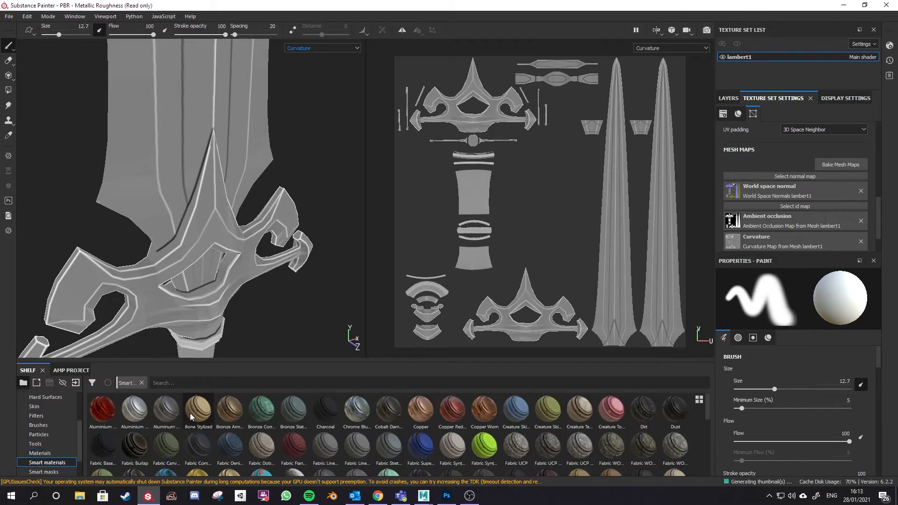
alt+drag(183, 215, 206, 227)
alt+drag(217, 306, 207, 234)
alt+drag(227, 161, 283, 241)
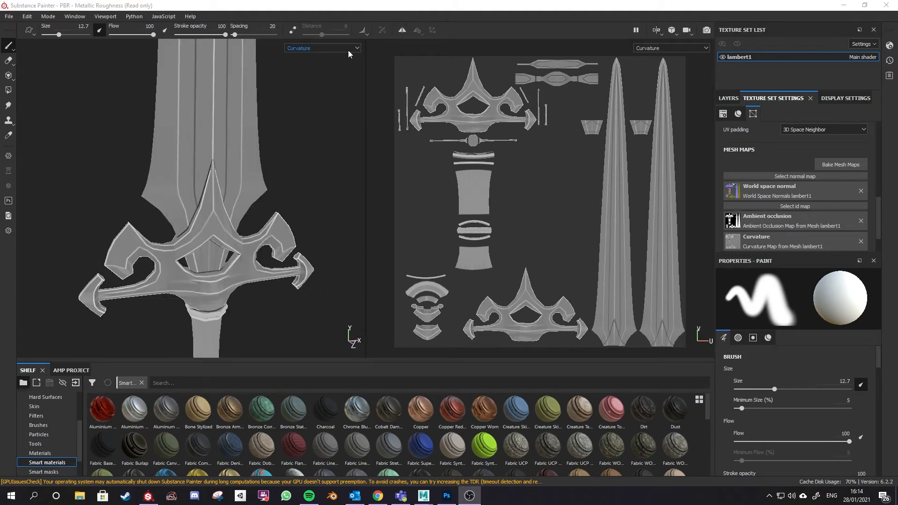
Display the baked Position map and examine its colour gradient along the whole sword.
click(348, 49)
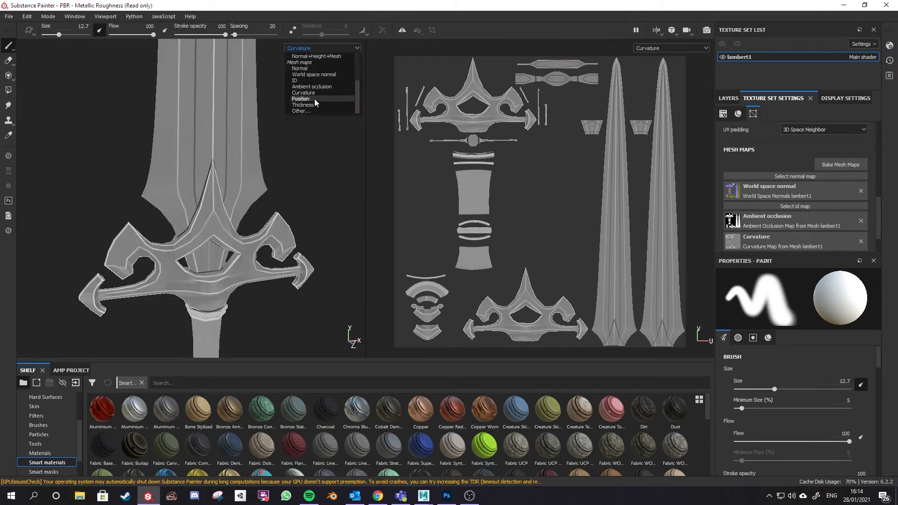
click(314, 99)
scroll(263, 256, up, 5)
scroll(264, 256, down, 6)
alt+drag(253, 253, 265, 278)
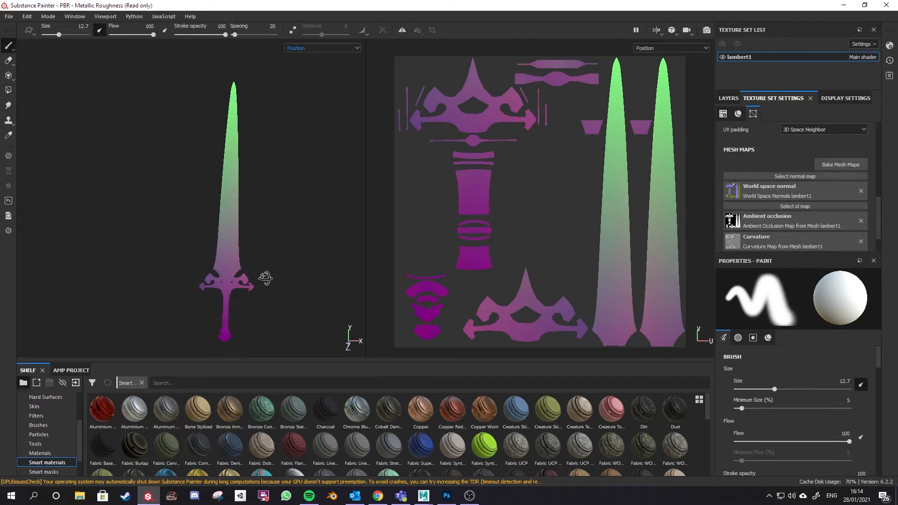
Return the 3D and UV views to the Material display.
click(469, 496)
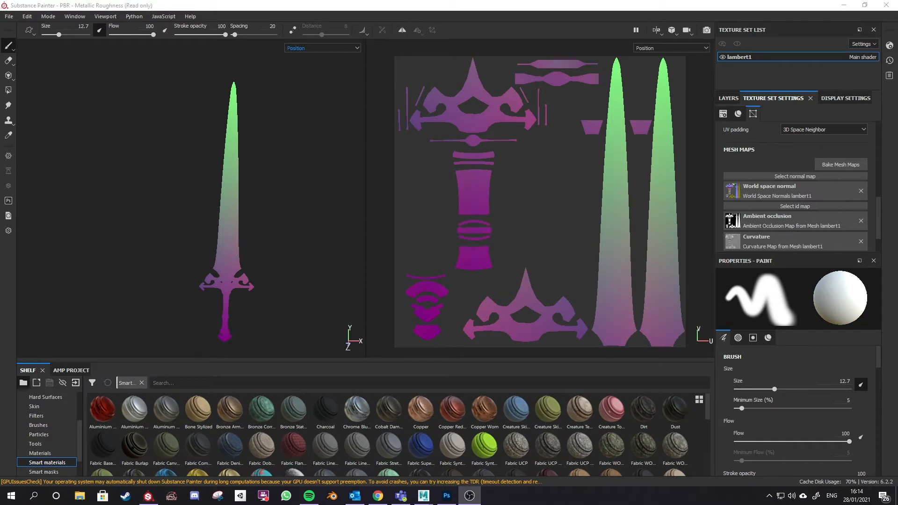
click(278, 143)
key(m)
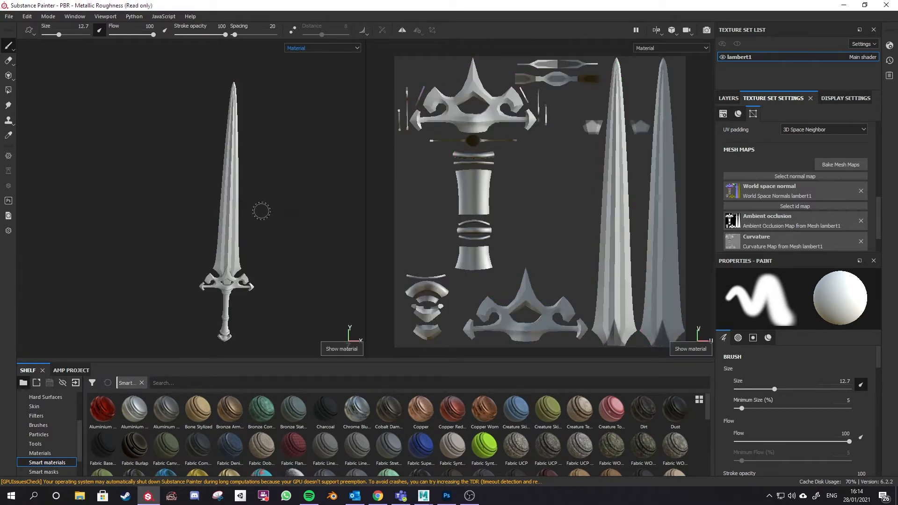
click(328, 49)
click(326, 67)
Try a paint stroke on the blade in the 3D view and another in the UV layout, undoing each.
alt+drag(297, 281, 273, 281)
alt+middle_drag(273, 281, 249, 248)
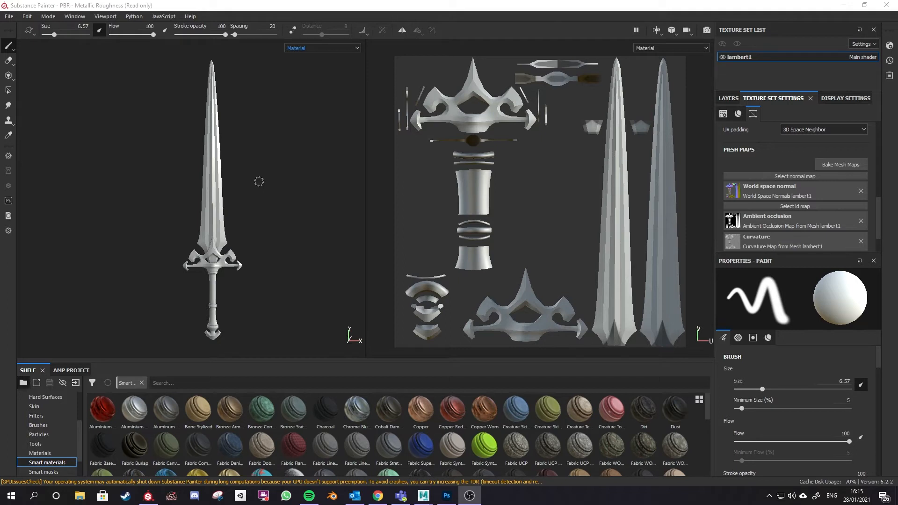
scroll(208, 174, up, 5)
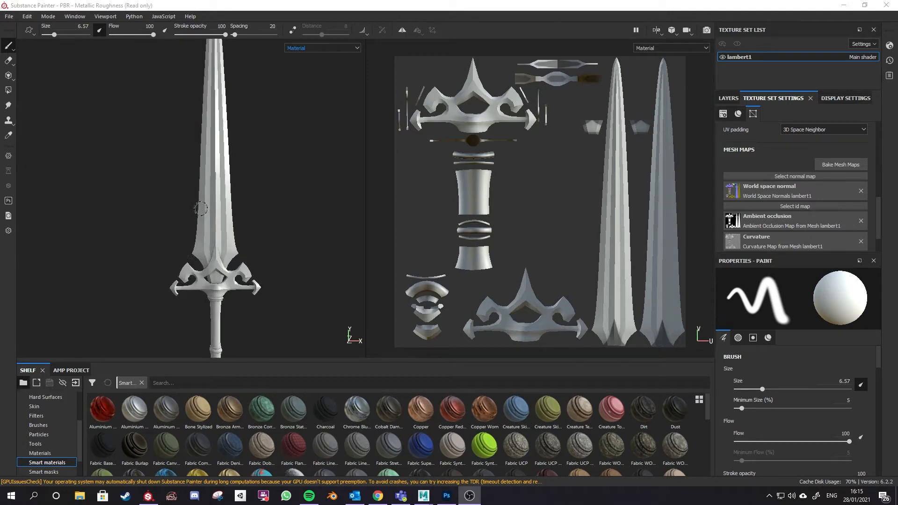
mouse_move(205, 169)
mouse_down()
mouse_move(225, 245)
mouse_move(220, 123)
mouse_move(241, 61)
mouse_move(241, 163)
mouse_move(213, 262)
mouse_move(239, 259)
mouse_up()
key(ctrl+z)
mouse_move(627, 162)
mouse_down()
mouse_move(613, 202)
mouse_move(610, 328)
mouse_move(623, 141)
mouse_move(617, 94)
mouse_move(608, 89)
mouse_up()
key(ctrl+z)
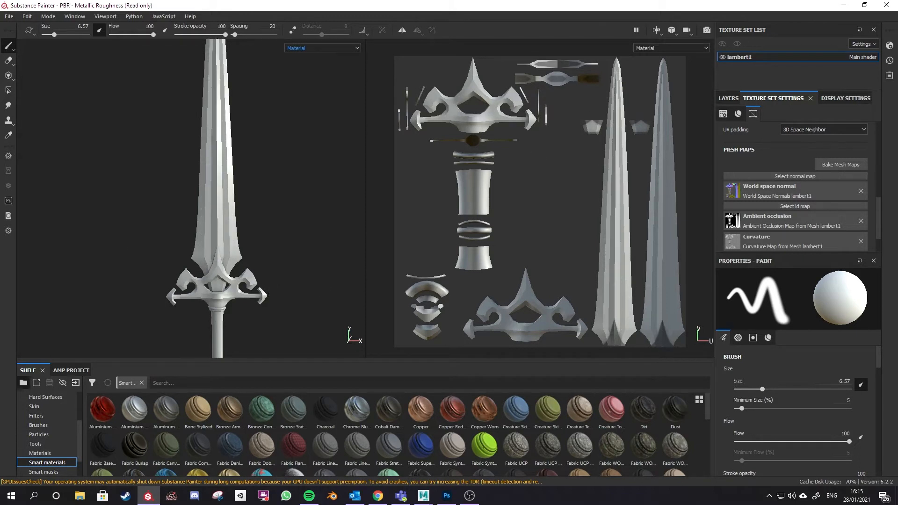
Enlarge the brush to size 7.61 and try two strokes on the blade, undoing each.
mouse_move(221, 212)
ctrl+right_down()
mouse_move(207, 213)
mouse_move(233, 213)
mouse_move(212, 226)
ctrl+right_up()
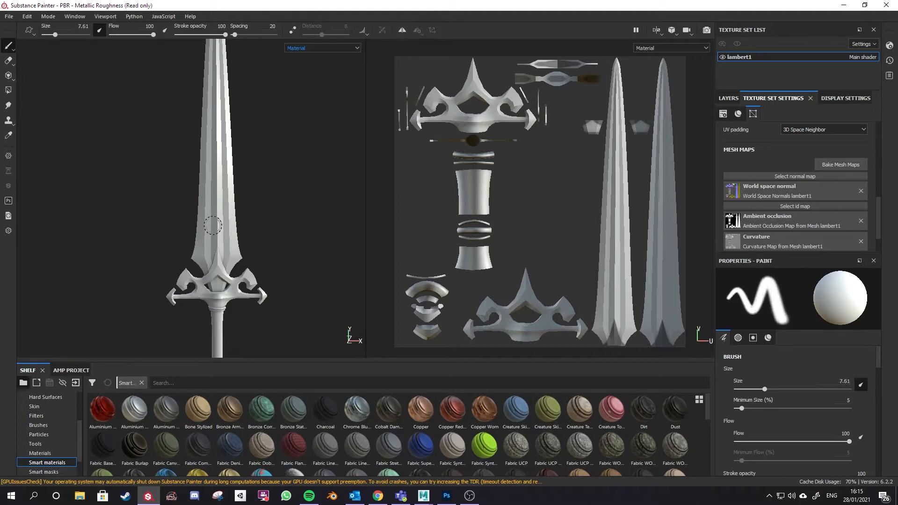
key(alt+Tab)
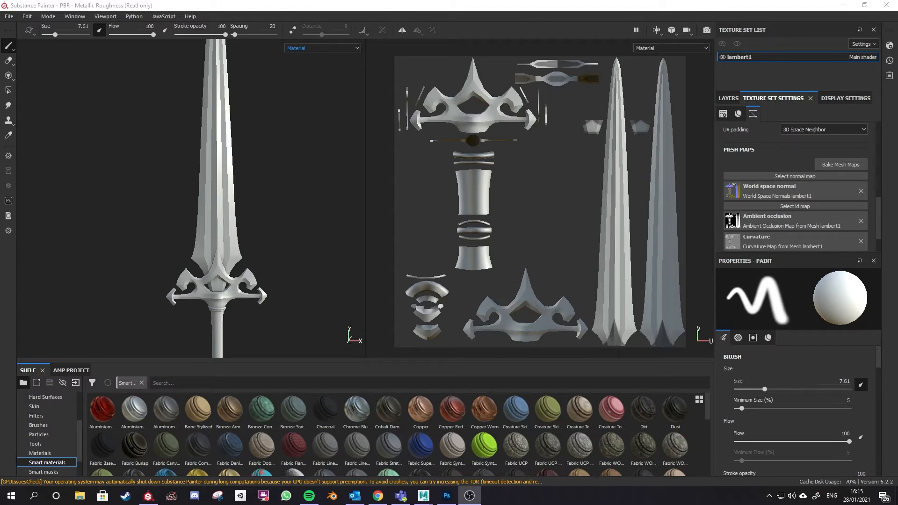
click(164, 5)
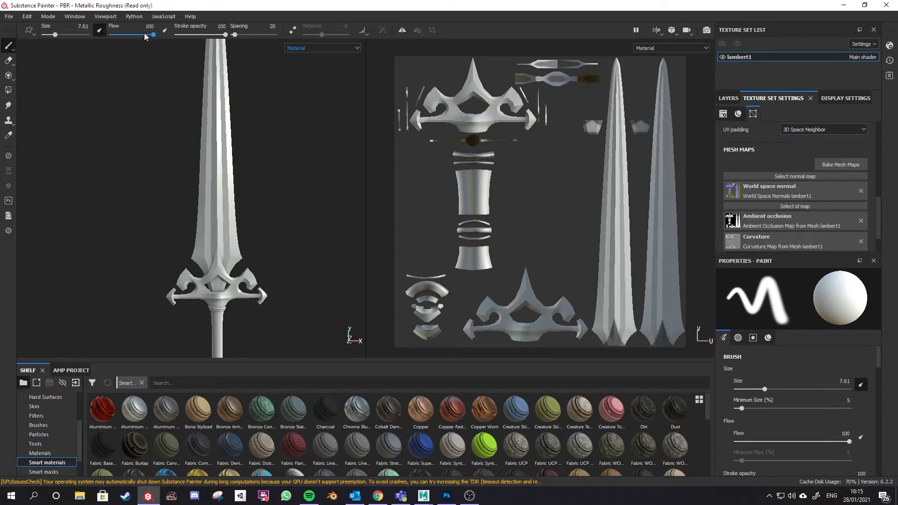
mouse_move(216, 189)
mouse_down()
mouse_move(214, 198)
mouse_move(210, 117)
mouse_up()
key(ctrl+z)
drag(236, 192, 215, 250)
key(ctrl+z)
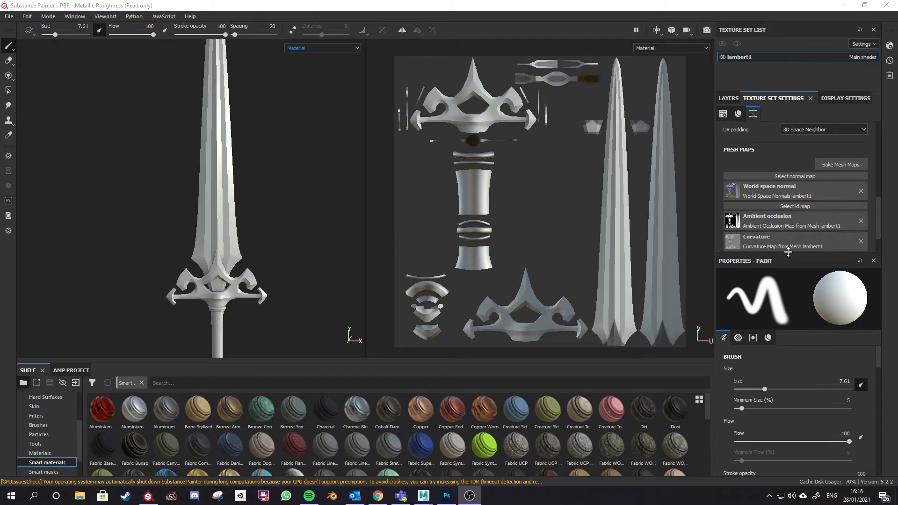
Set the paint brush's alpha to Arrow Bend Split.
scroll(796, 393, down, 1)
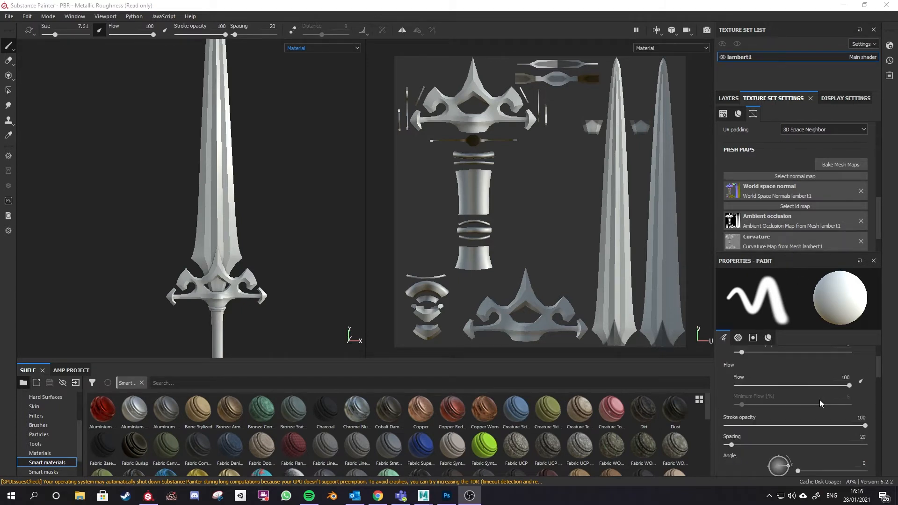
scroll(805, 398, down, 5)
scroll(805, 410, down, 4)
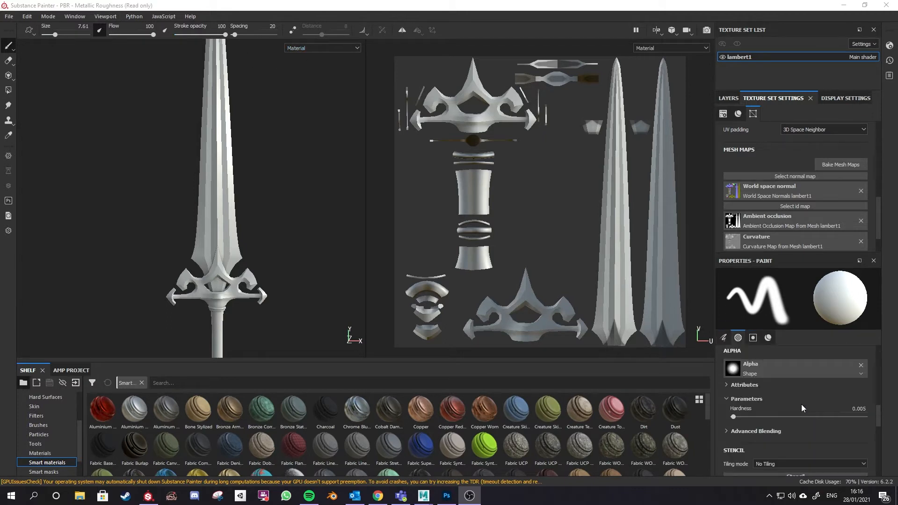
click(786, 374)
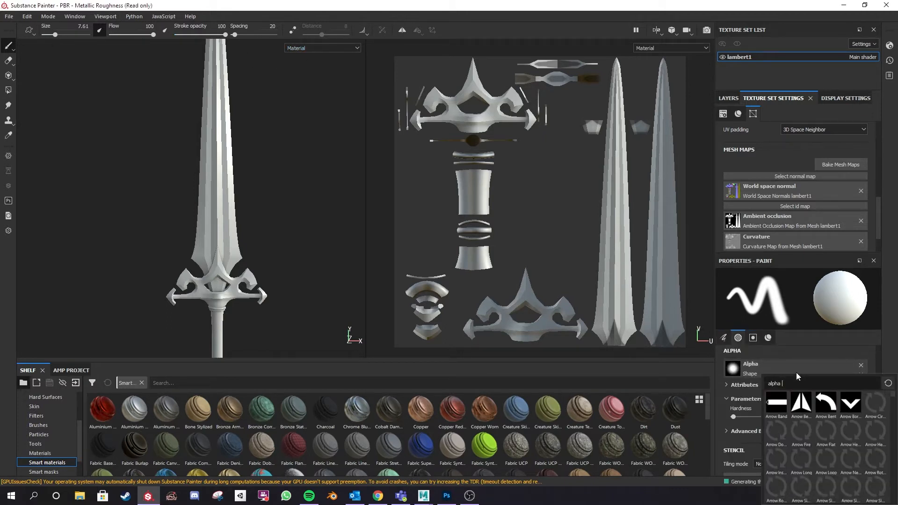
click(802, 404)
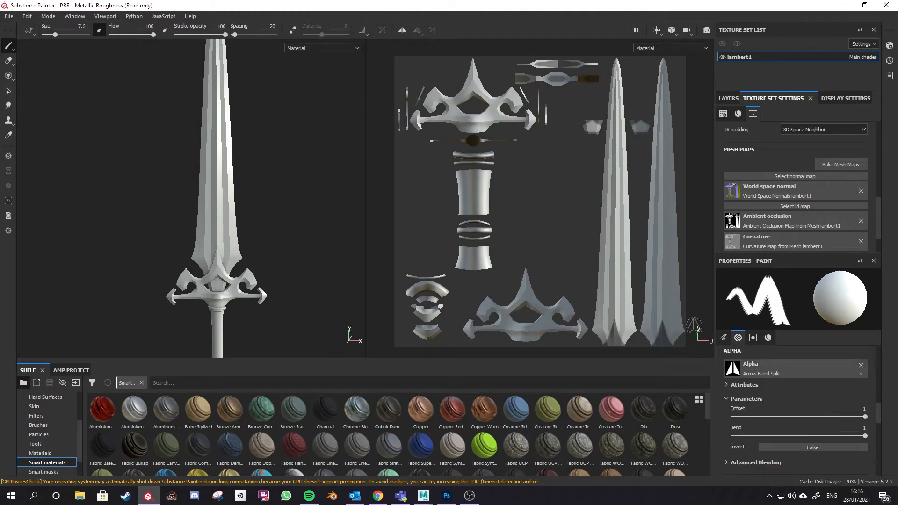
Stamp three arrows along the blade in the UV layout and undo them.
click(616, 296)
click(618, 273)
click(622, 235)
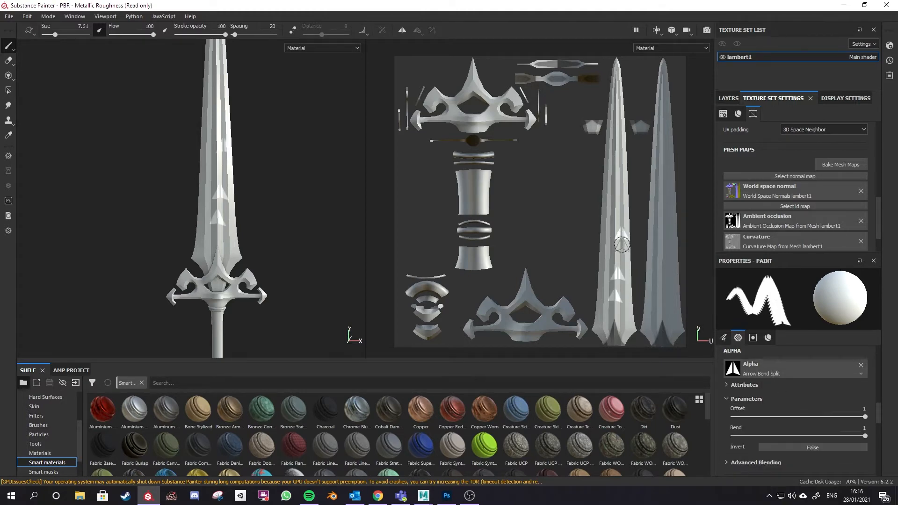
key(ctrl+z)
key(ctrl+z)
key(ctrl+z)
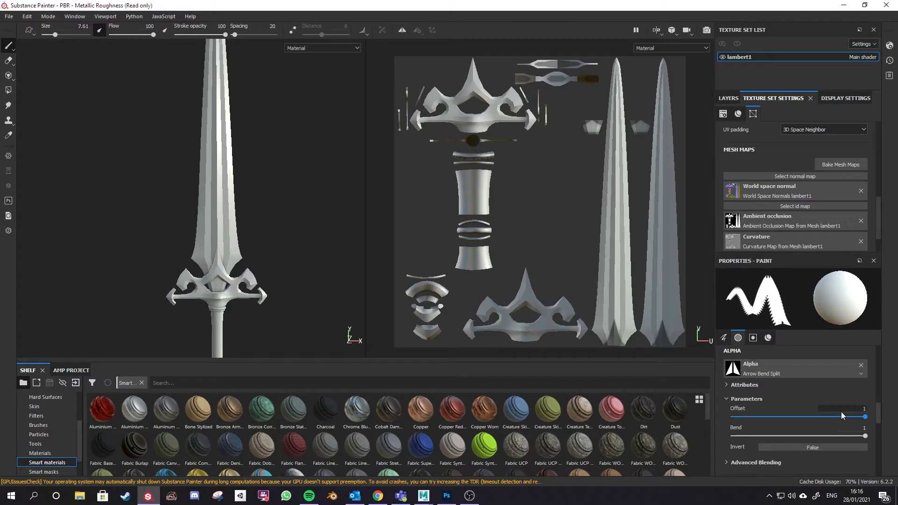
Select the Basic Hard brush preset and browse the shelf's Particles and Brushes categories.
click(759, 362)
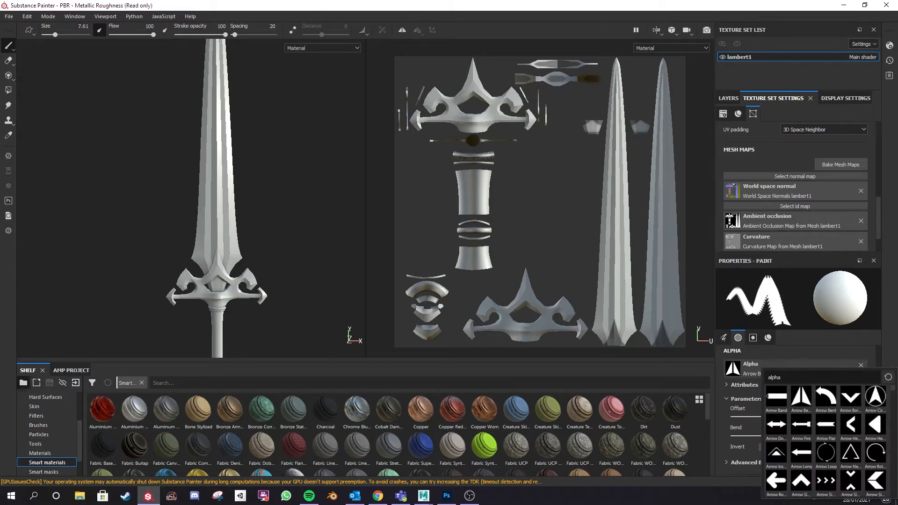
click(38, 425)
click(389, 410)
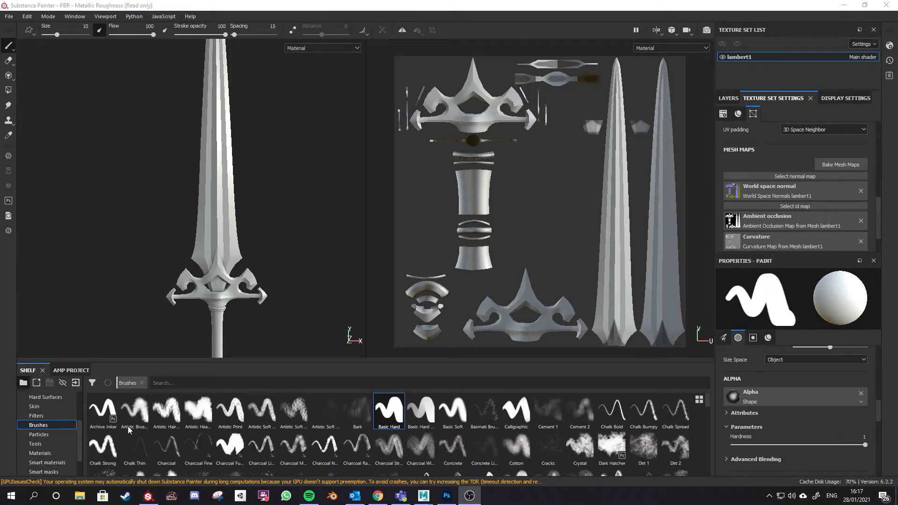
click(39, 434)
click(38, 425)
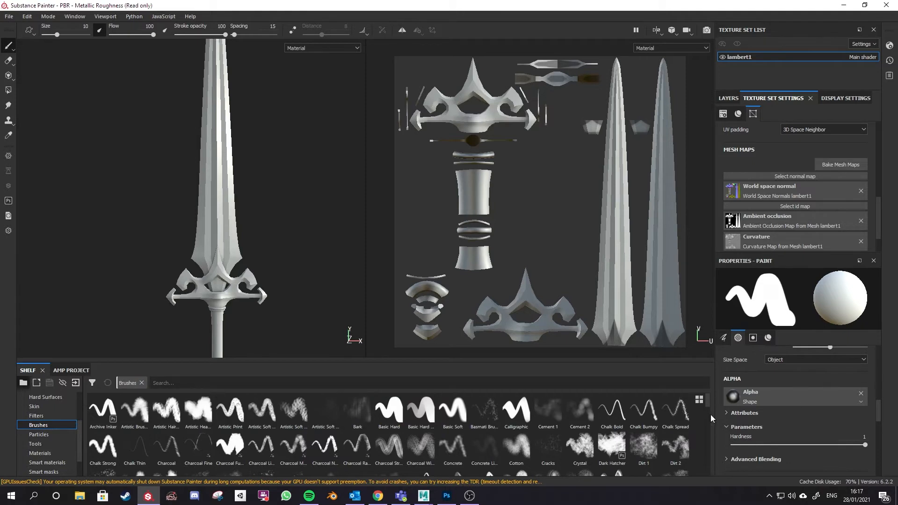
Try the brush presets, selecting the textured Artistic Soft brush, and undo a test stroke on the blade.
click(135, 410)
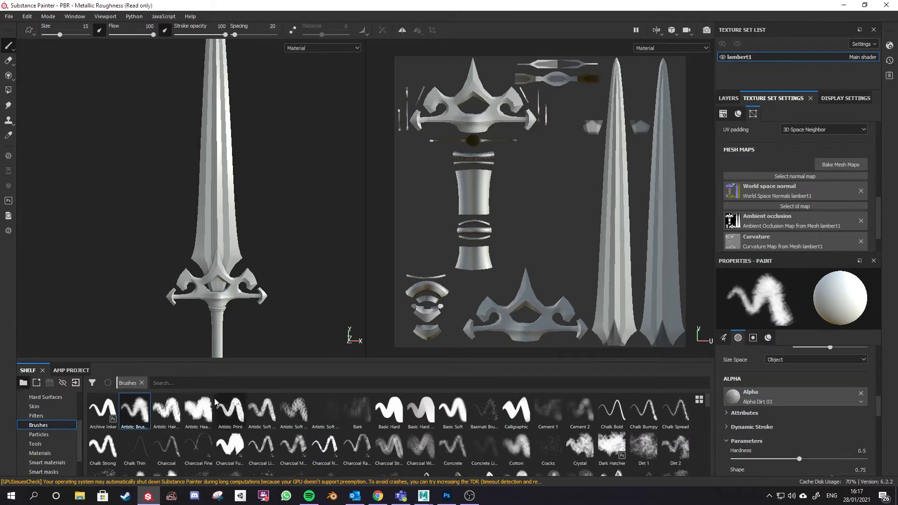
click(293, 411)
mouse_move(243, 262)
mouse_down()
mouse_move(166, 216)
mouse_move(210, 143)
mouse_move(227, 217)
mouse_up()
key(ctrl+z)
Set the brush's base color to red with RGB values 0.568, 0.020, 0.020.
scroll(812, 428, down, 10)
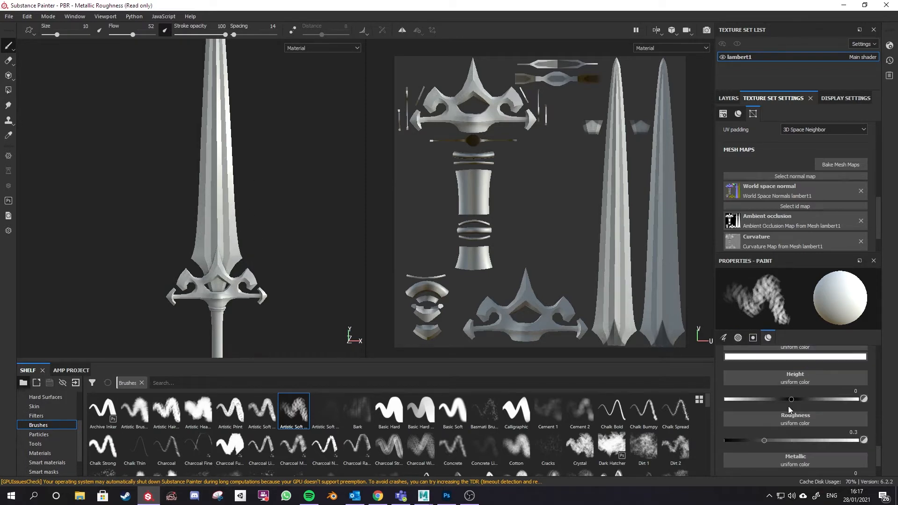
scroll(788, 406, up, 2)
click(791, 384)
click(825, 424)
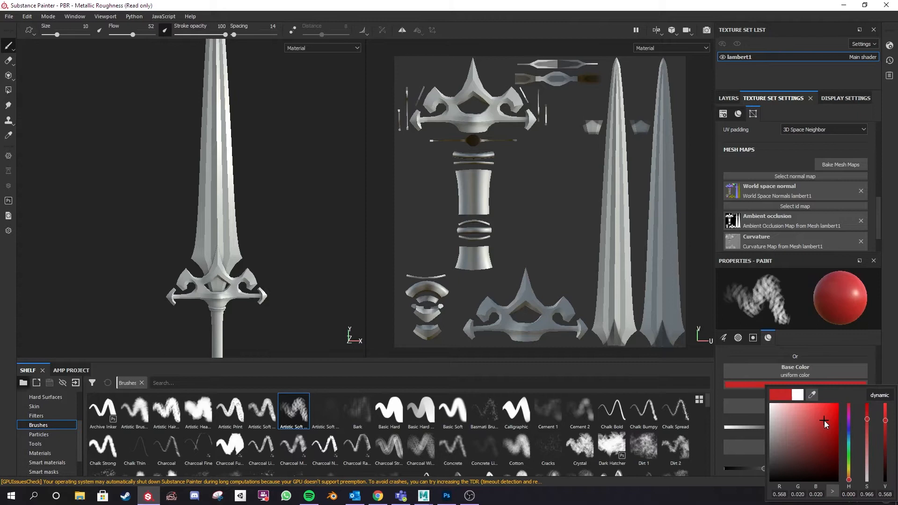
Paint red zigzag strokes across the blade with the textured brush and undo them.
mouse_move(237, 254)
mouse_down()
mouse_move(193, 235)
mouse_move(226, 125)
mouse_up()
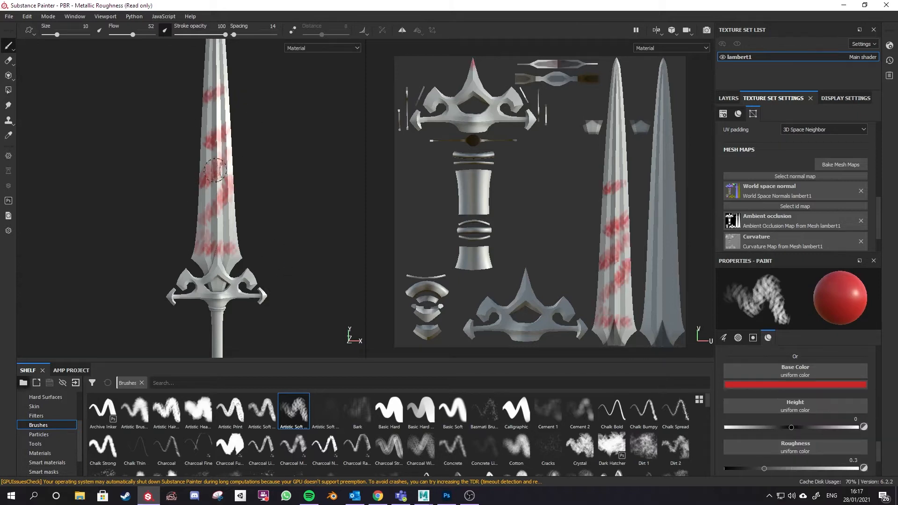
key(ctrl+z)
key(ctrl+z)
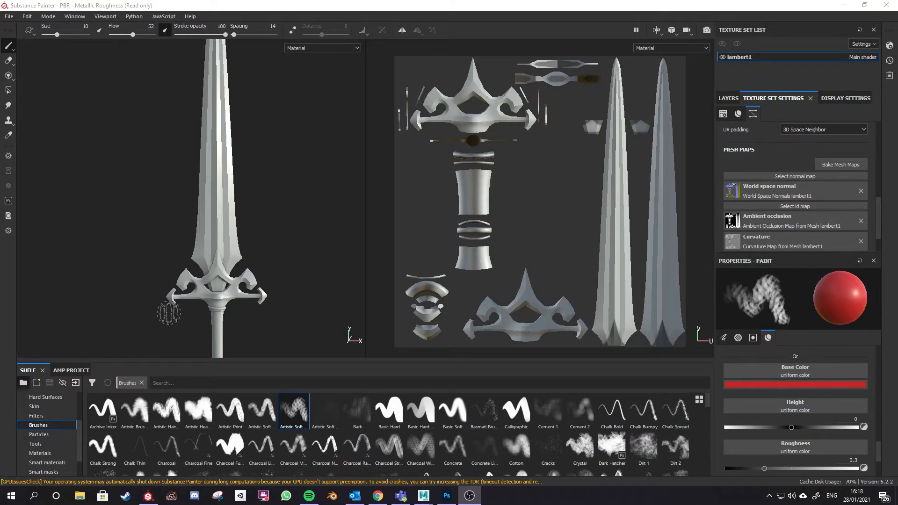
Bring the whole sword into view and switch to Photoshop.
scroll(275, 265, down, 5)
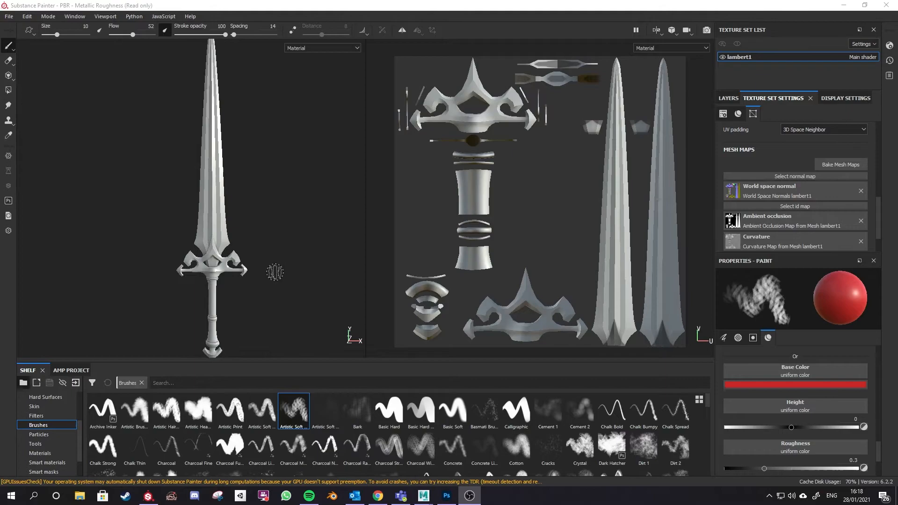
click(446, 496)
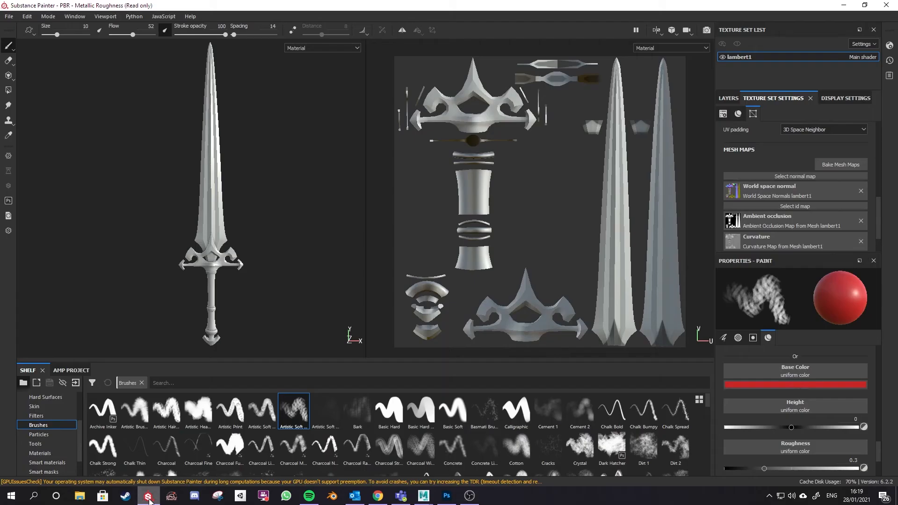
Switch back to Substance Painter and browse the brush presets and the Materials collection in the shelf.
click(149, 496)
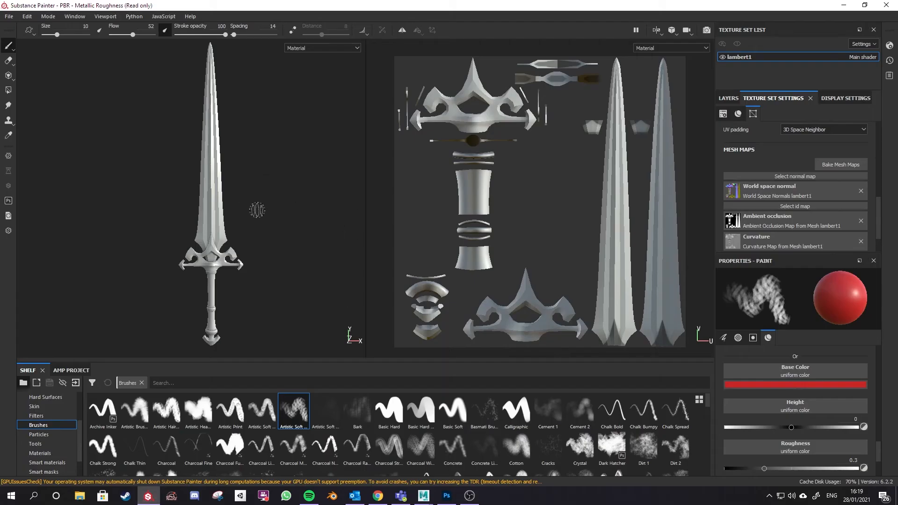
scroll(308, 444, down, 5)
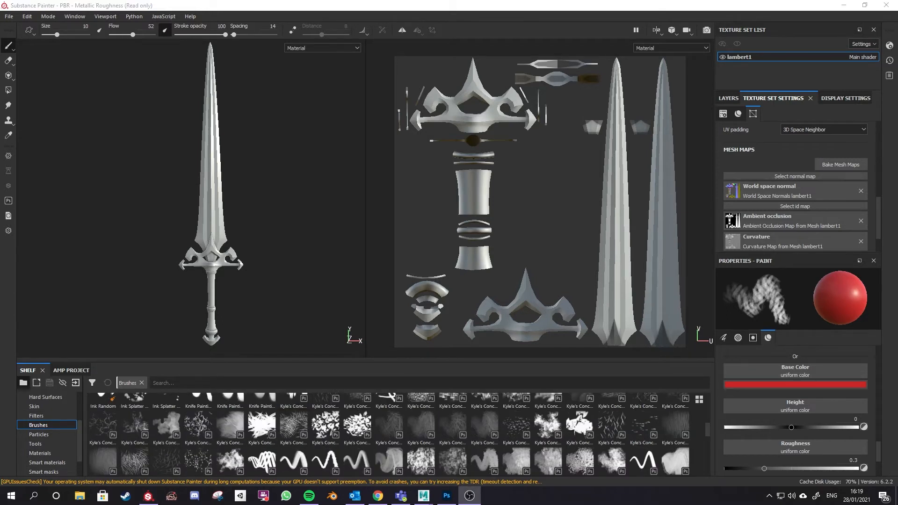
click(57, 455)
scroll(499, 420, up, 5)
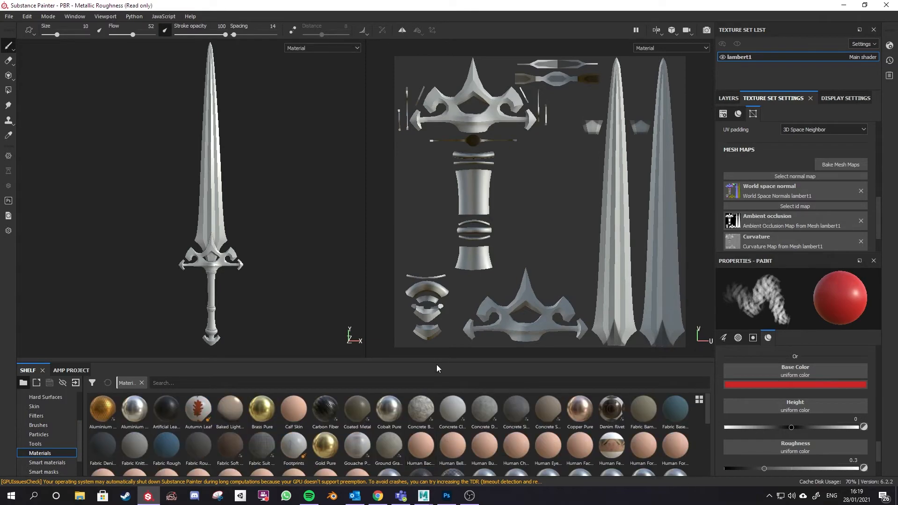
Show the Smart materials collection and enlarge the shelf to display more of its presets.
drag(436, 365, 436, 352)
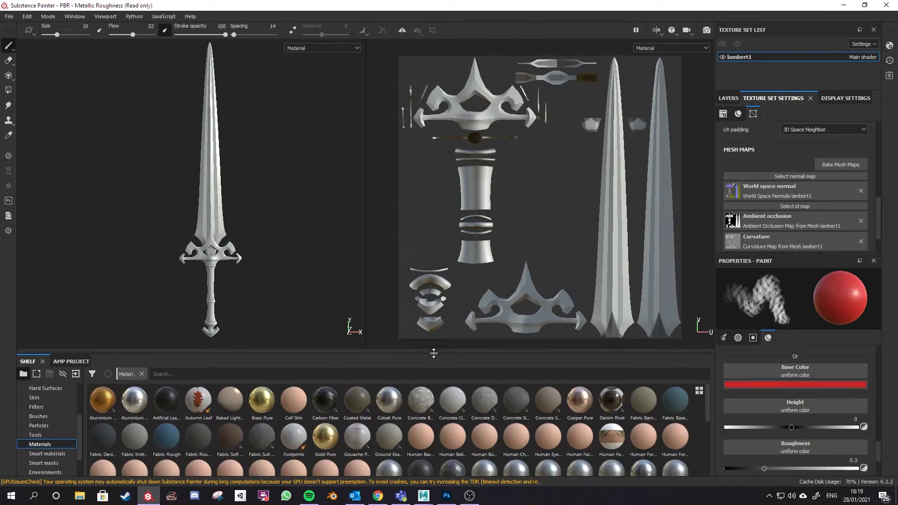
scroll(493, 427, down, 5)
click(47, 449)
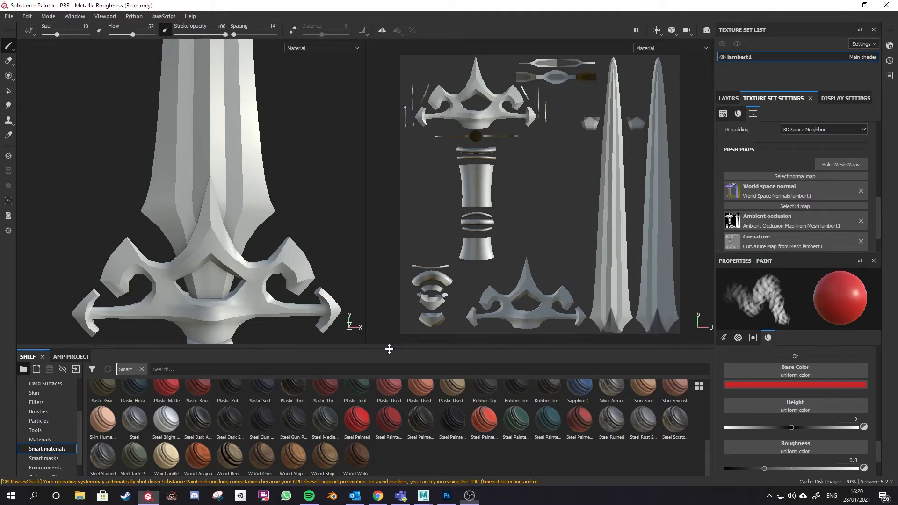
drag(390, 351, 387, 303)
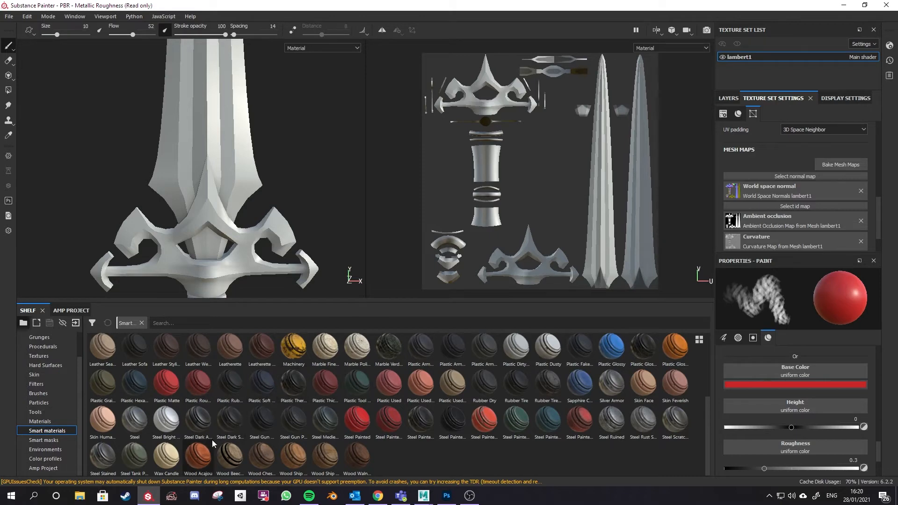
Apply the Steel smart material to the sword and inspect the blade's surface up close.
drag(132, 423, 168, 161)
alt+middle_drag(186, 169, 212, 285)
scroll(199, 206, down, 1)
scroll(201, 208, up, 6)
scroll(228, 244, down, 2)
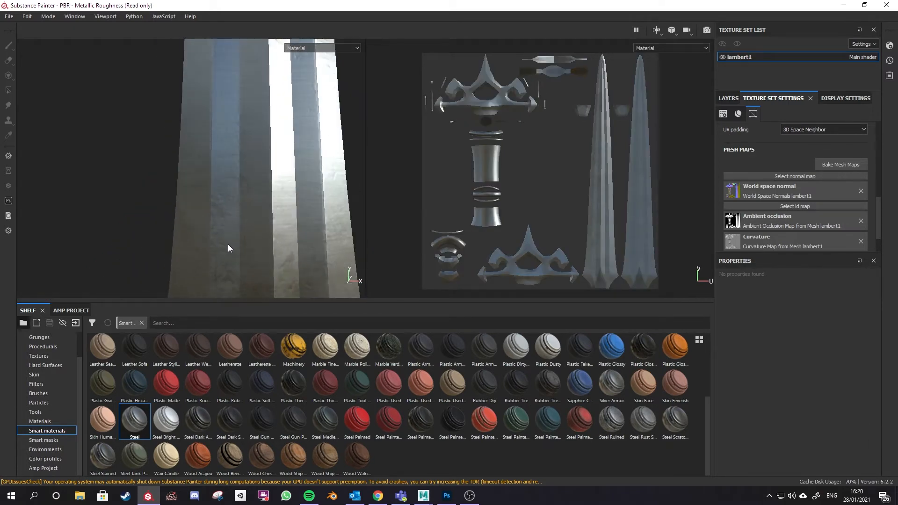
alt+drag(223, 147, 243, 202)
alt+middle_drag(255, 230, 239, 208)
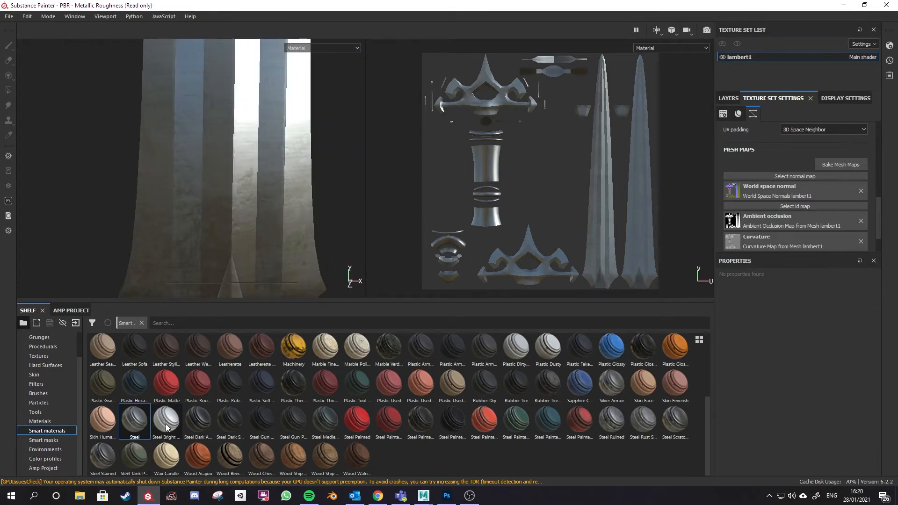
Apply the Steel Bright Layered smart material over the sword and inspect the crossguard.
drag(166, 424, 183, 181)
mouse_move(248, 242)
alt+mouse_down()
mouse_move(245, 211)
mouse_move(246, 237)
alt+mouse_up()
alt+middle_drag(246, 237, 240, 126)
alt+drag(240, 125, 191, 256)
alt+middle_drag(190, 256, 201, 203)
alt+drag(201, 203, 158, 201)
alt+right_drag(158, 200, 185, 212)
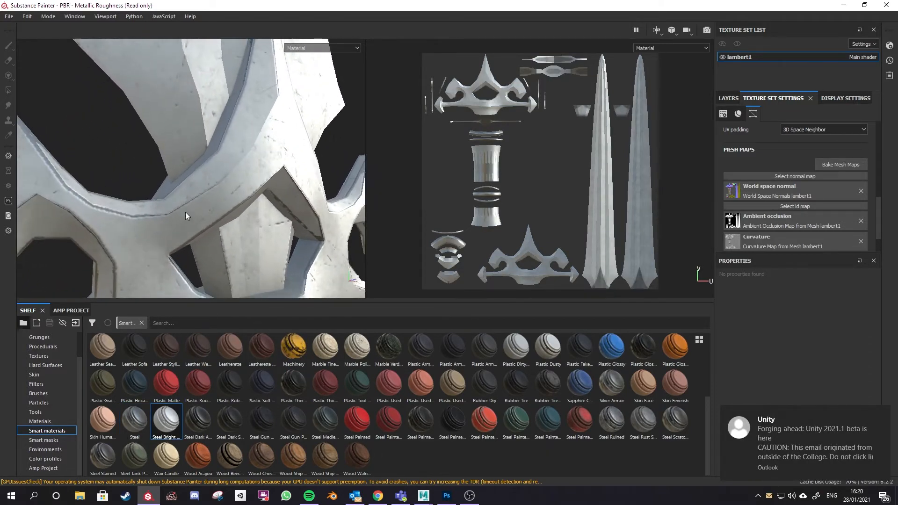
Apply the Steel Dark Aged smart material over the sword.
alt+middle_drag(282, 148, 260, 311)
alt+middle_drag(260, 164, 250, 87)
drag(198, 427, 192, 190)
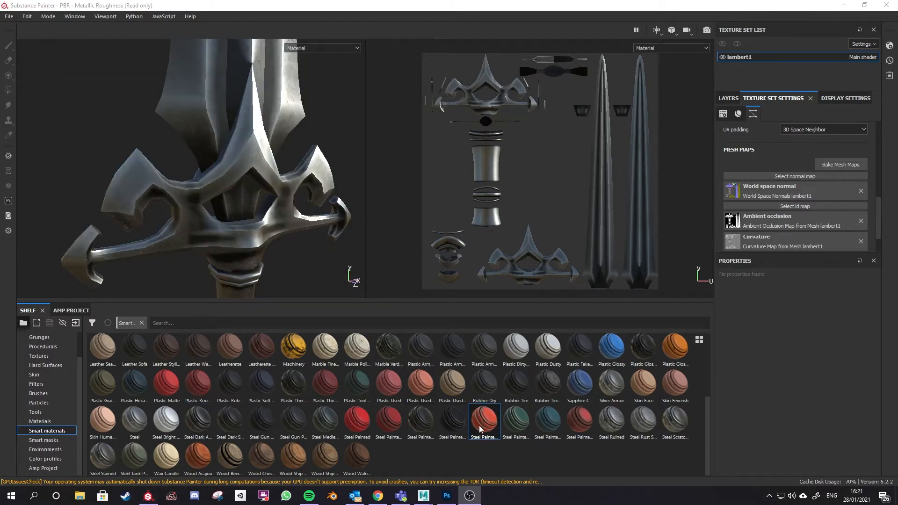
Apply the Steel Painted Scraped Dirty smart material over the sword and look over the crossguard.
mouse_move(486, 426)
mouse_down()
mouse_move(260, 157)
mouse_move(229, 164)
mouse_up()
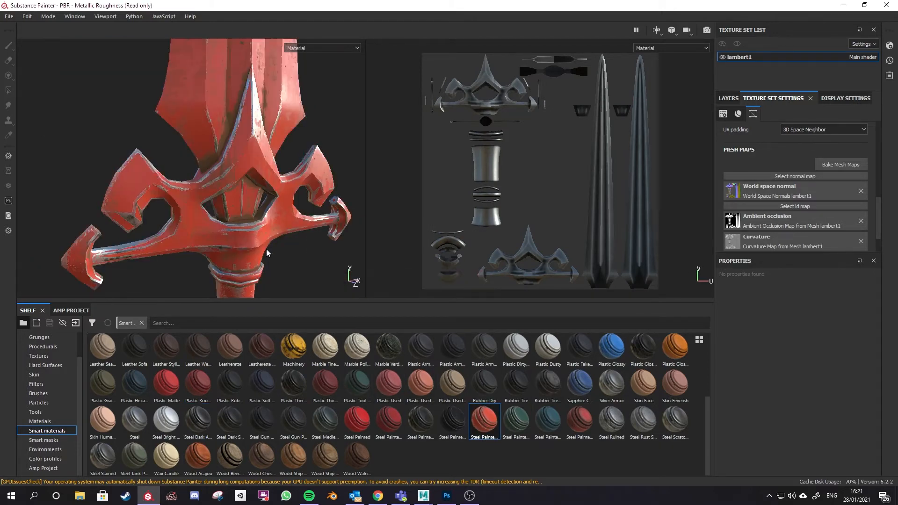
mouse_move(328, 173)
alt+mouse_down()
mouse_move(392, 174)
mouse_move(415, 136)
mouse_move(383, 215)
alt+mouse_up()
scroll(161, 207, down, 3)
scroll(162, 208, up, 7)
alt+drag(162, 207, 243, 232)
scroll(243, 229, down, 4)
Examine the worn edges and dirt where the blade meets the crossguard.
alt+drag(238, 133, 212, 189)
scroll(210, 187, up, 5)
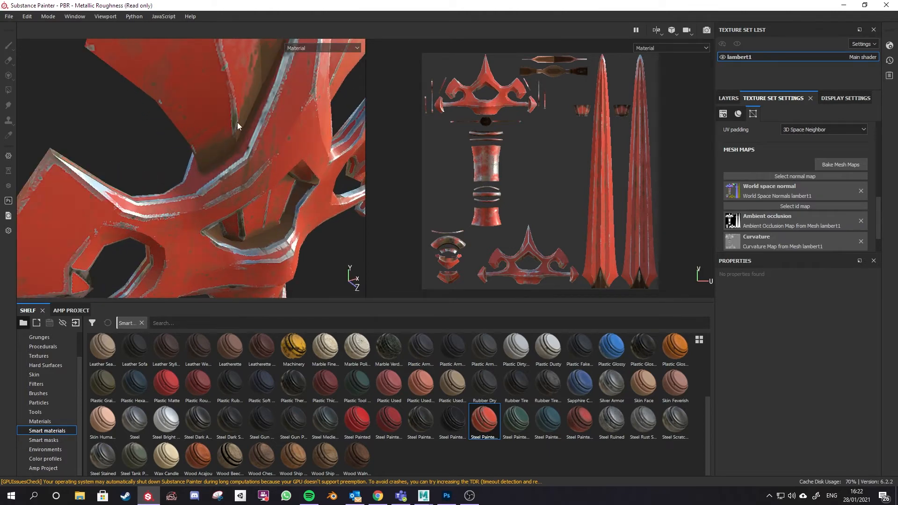
alt+middle_drag(237, 123, 184, 207)
alt+drag(270, 59, 236, 175)
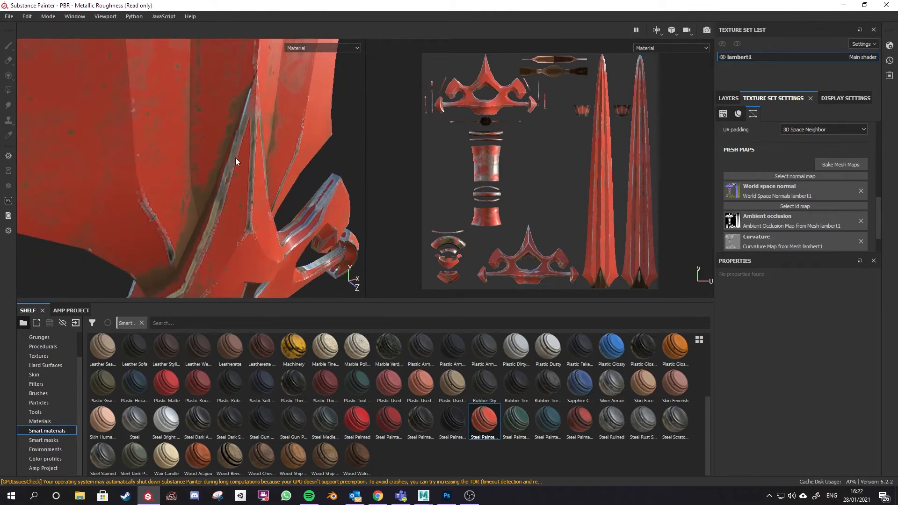
alt+middle_drag(176, 253, 263, 125)
alt+drag(262, 124, 225, 142)
scroll(257, 123, down, 2)
scroll(250, 141, up, 2)
scroll(251, 141, down, 3)
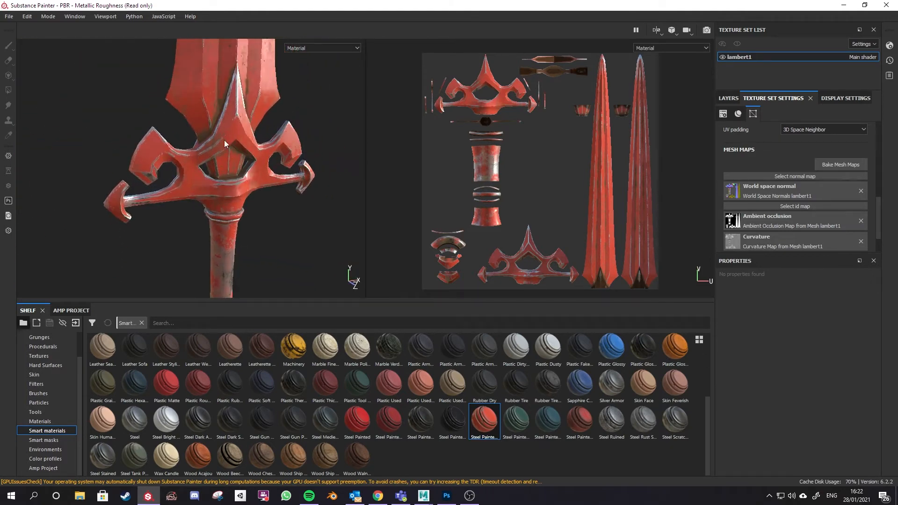
Show the layer stack and delete the Steel Painted Scraped Dirty, Steel Bright Layered and Steel layers.
click(469, 496)
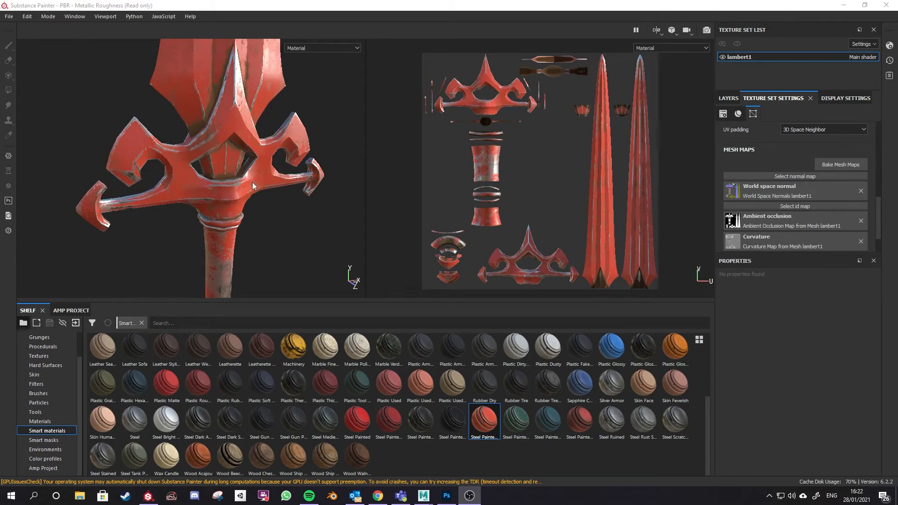
click(729, 99)
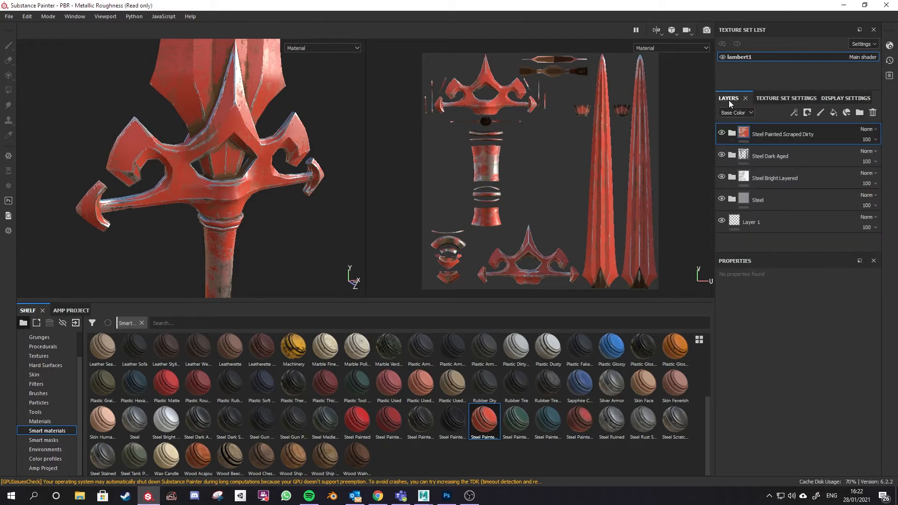
click(873, 113)
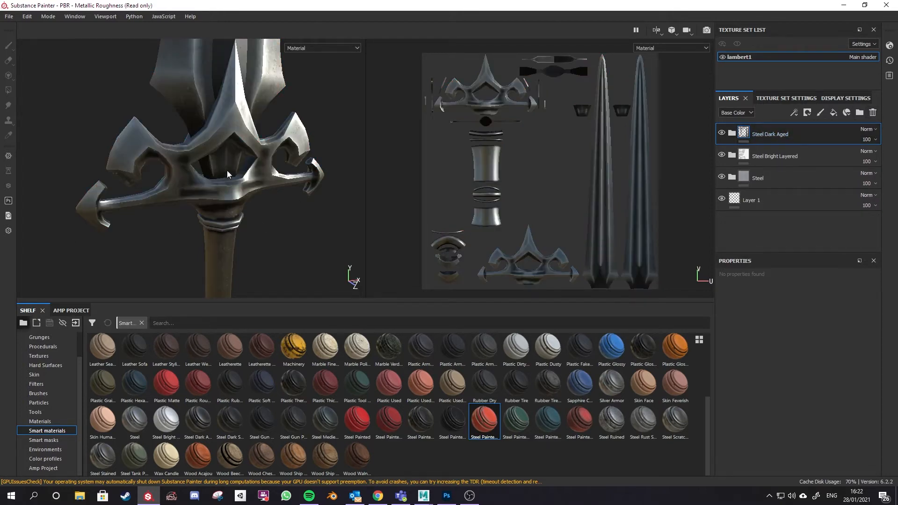
click(804, 157)
click(873, 113)
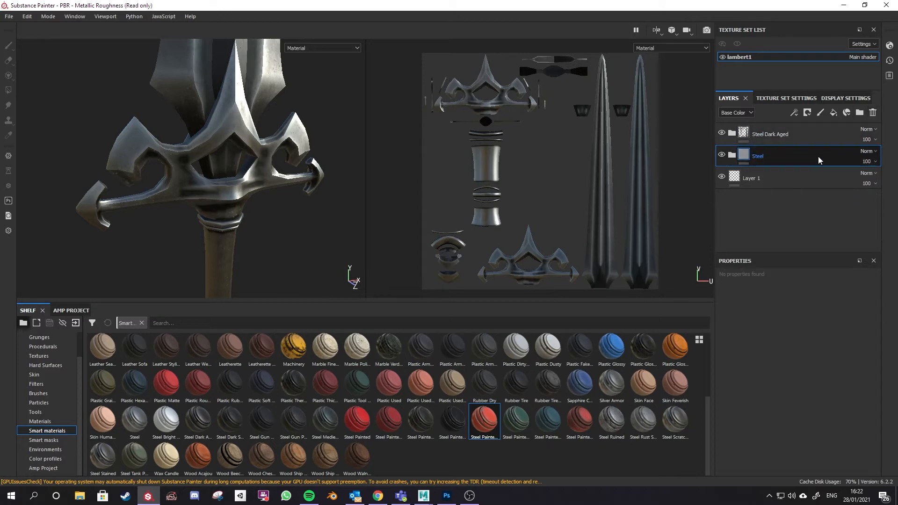
click(873, 113)
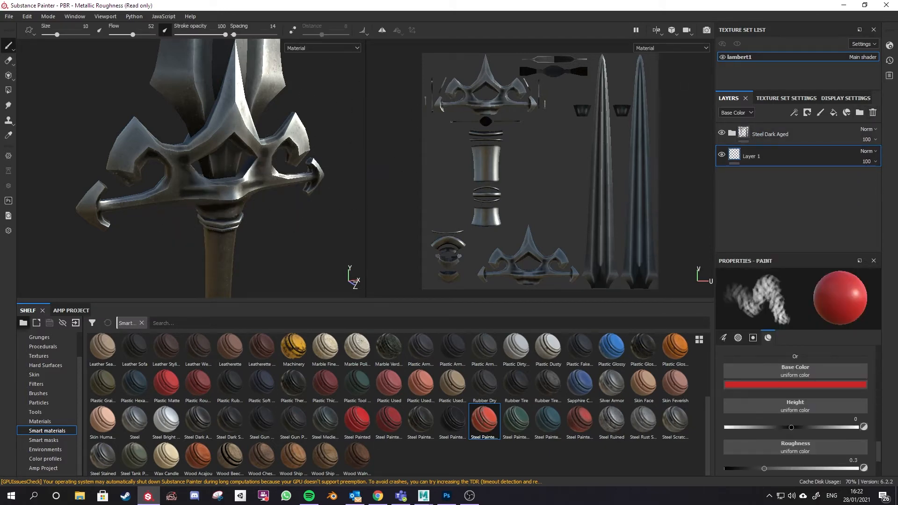
Examine the Steel Dark Aged material on the blade, crossguard and handle from several angles.
alt+drag(299, 110, 269, 84)
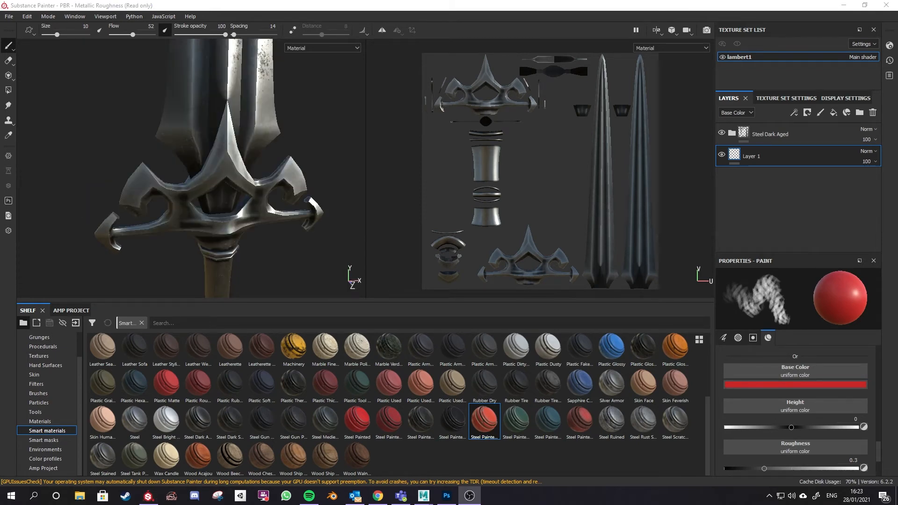
alt+middle_drag(293, 123, 281, 263)
mouse_move(280, 262)
alt+mouse_down()
mouse_move(291, 250)
mouse_move(284, 206)
mouse_move(283, 262)
alt+mouse_up()
alt+middle_drag(280, 286, 262, 61)
mouse_move(215, 171)
alt+mouse_down()
mouse_move(253, 203)
mouse_move(25, 189)
mouse_move(206, 181)
mouse_move(245, 169)
mouse_move(245, 193)
alt+mouse_up()
alt+middle_drag(245, 193, 260, 251)
alt+drag(260, 250, 262, 201)
scroll(247, 204, up, 4)
scroll(256, 203, down, 5)
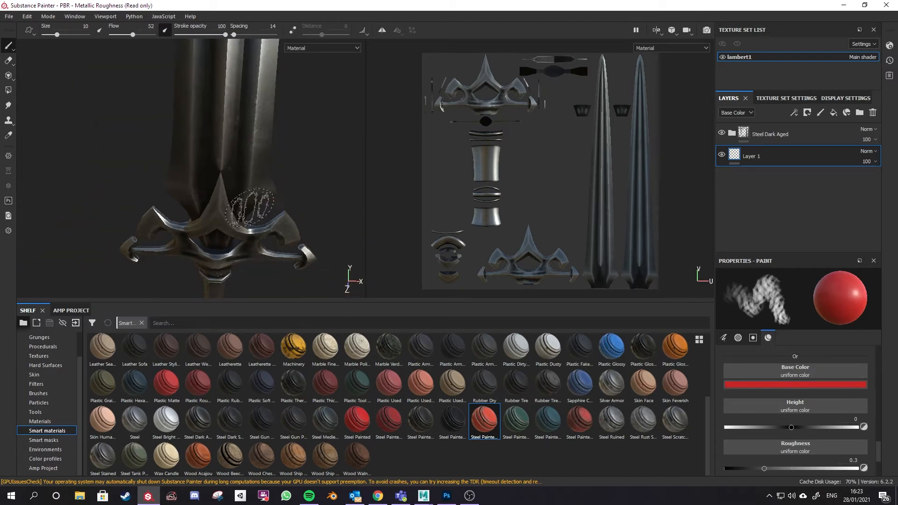
alt+drag(295, 170, 264, 139)
alt+middle_drag(258, 133, 210, 136)
scroll(209, 136, up, 3)
alt+drag(210, 138, 234, 115)
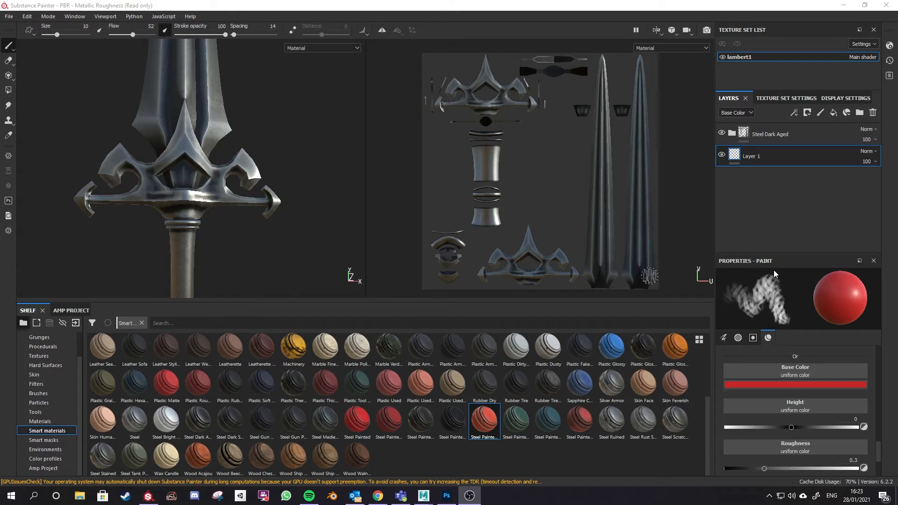
Rename the Steel Dark Aged layer as "Blade - Steel Dark Aged".
click(762, 134)
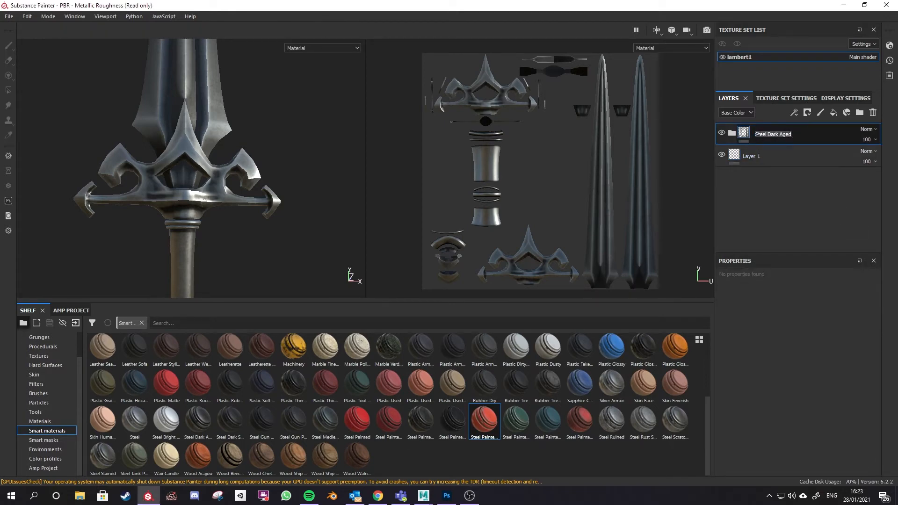
text(Blade -)
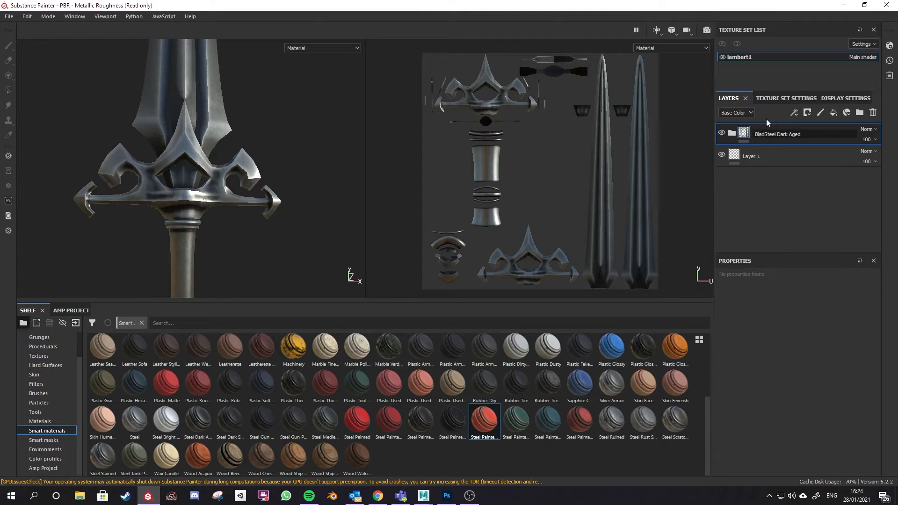
click(800, 153)
Add a black mask to the "Blade - Steel Dark Aged" layer.
click(790, 136)
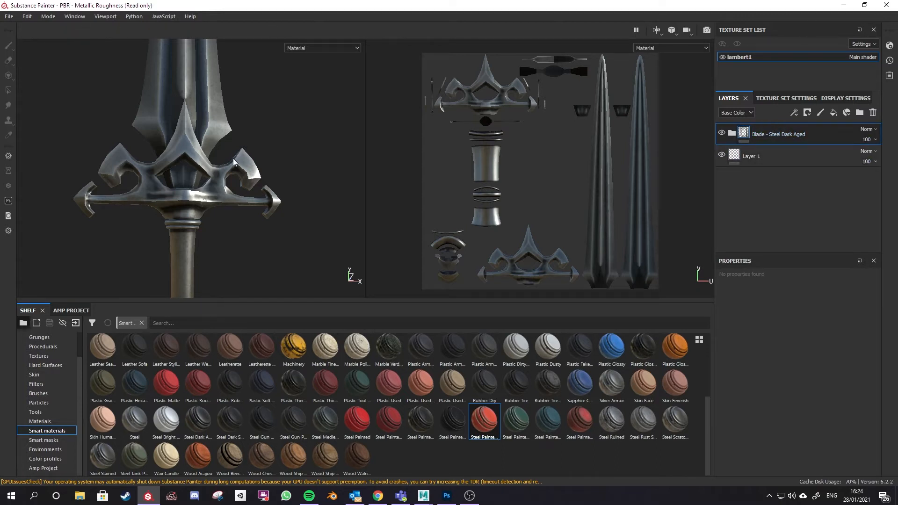
click(808, 113)
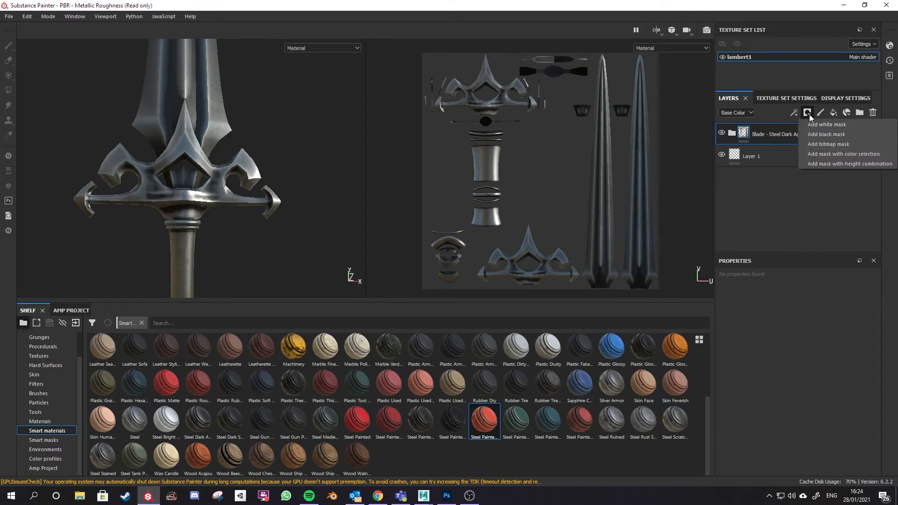
click(819, 134)
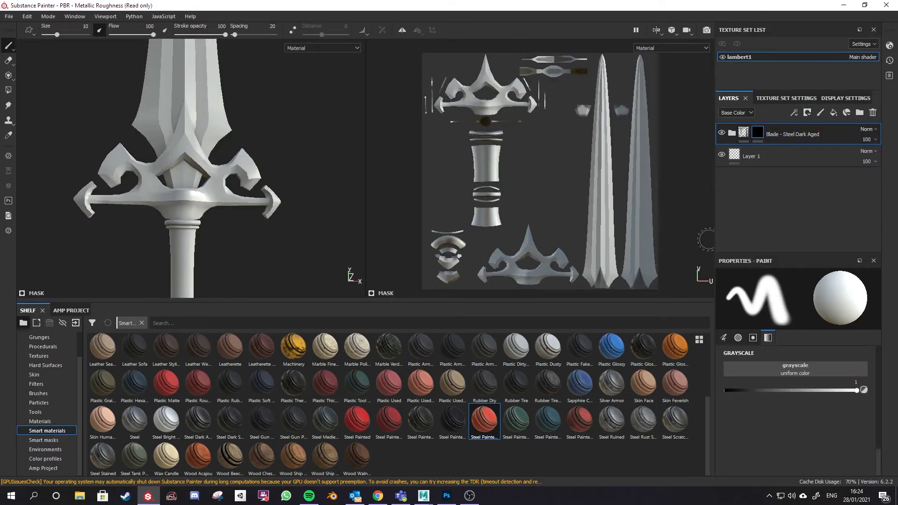
Reveal the steel on the blade in the mask using Polygon Fill in mesh fill mode.
scroll(618, 219, down, 2)
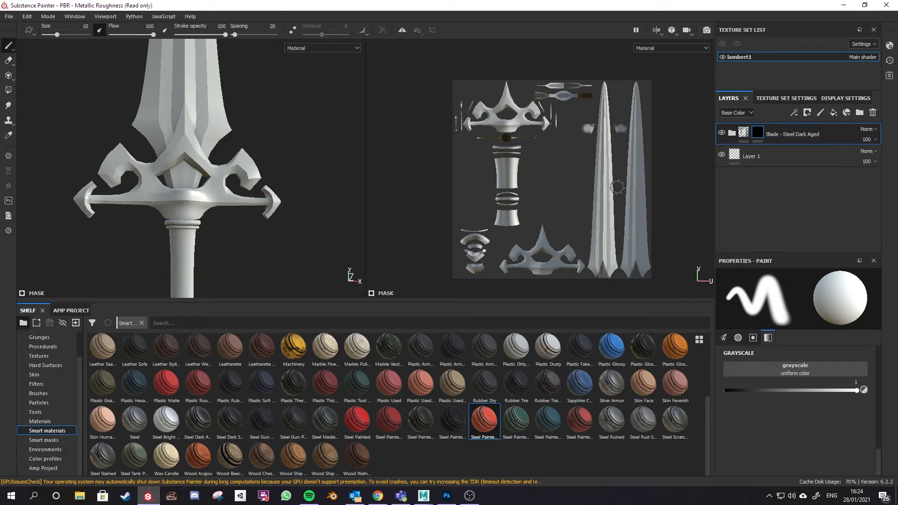
click(9, 91)
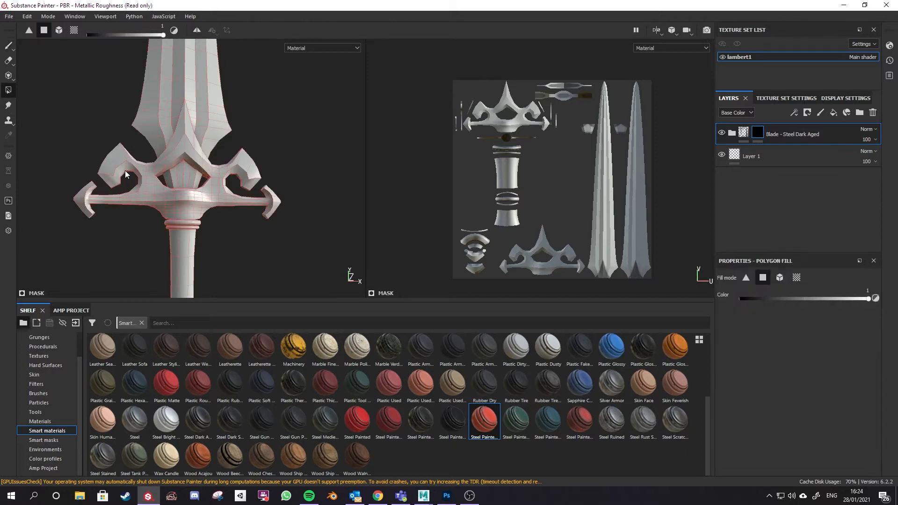
click(57, 31)
click(196, 86)
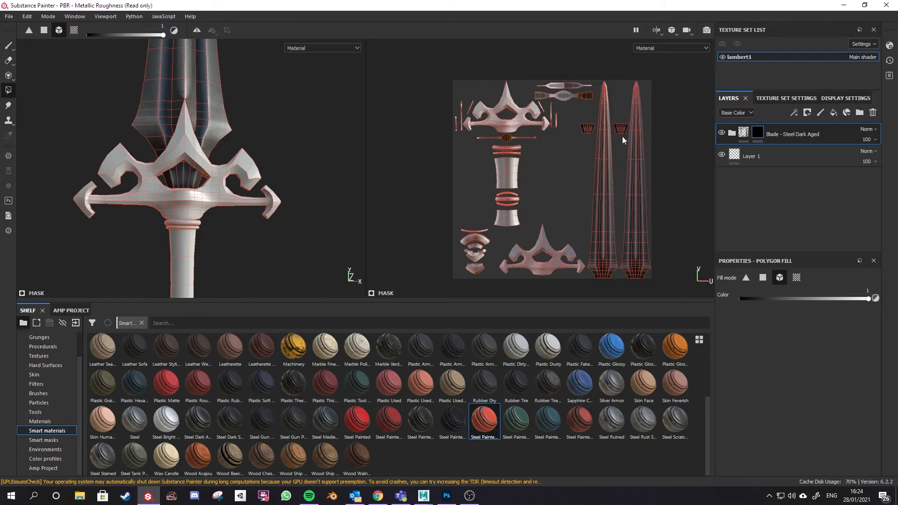
Try filling the handle and pommel in the mask with Polygon Fill, and remove that fill again.
scroll(614, 160, up, 3)
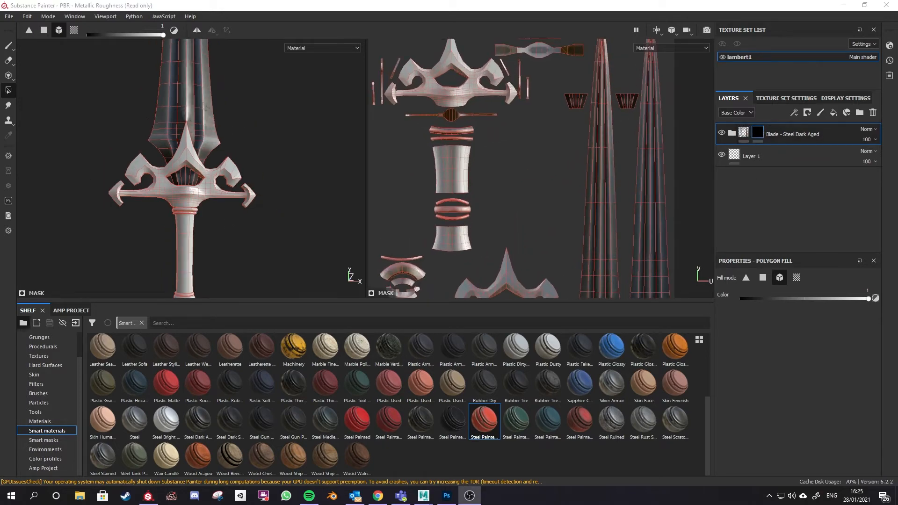
scroll(231, 203, up, 3)
scroll(222, 216, down, 6)
alt+middle_drag(235, 211, 244, 171)
scroll(199, 183, up, 5)
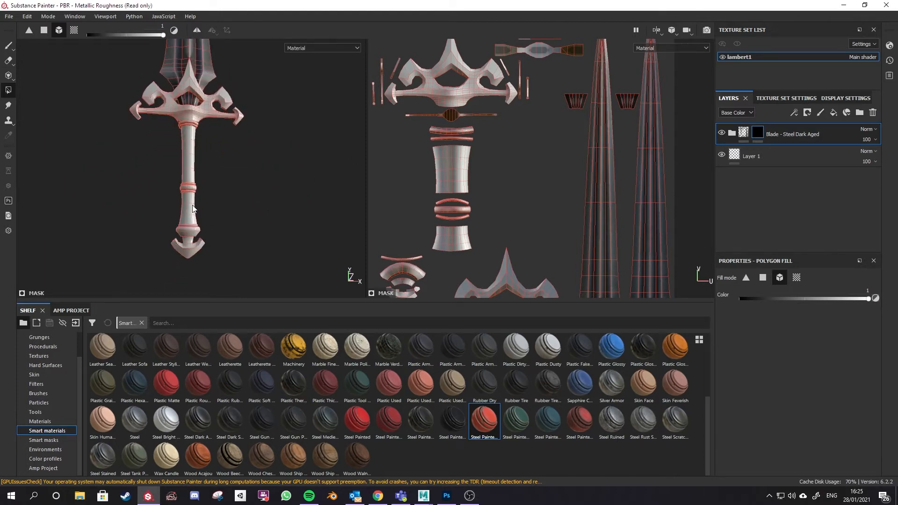
click(186, 148)
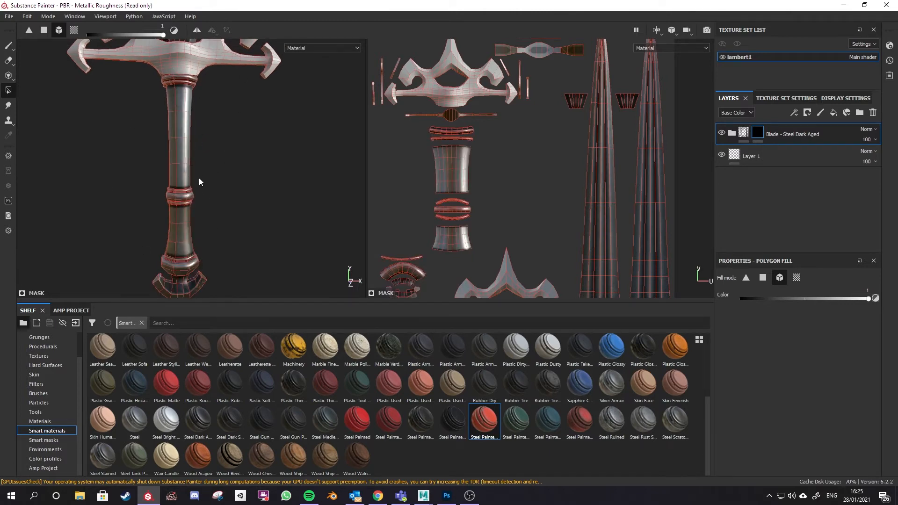
key(ctrl+z)
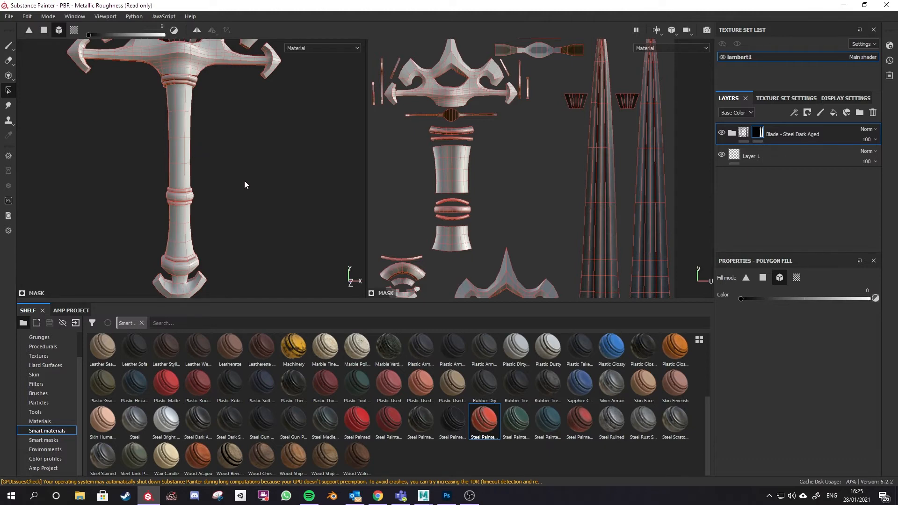
alt+middle_drag(244, 181, 244, 393)
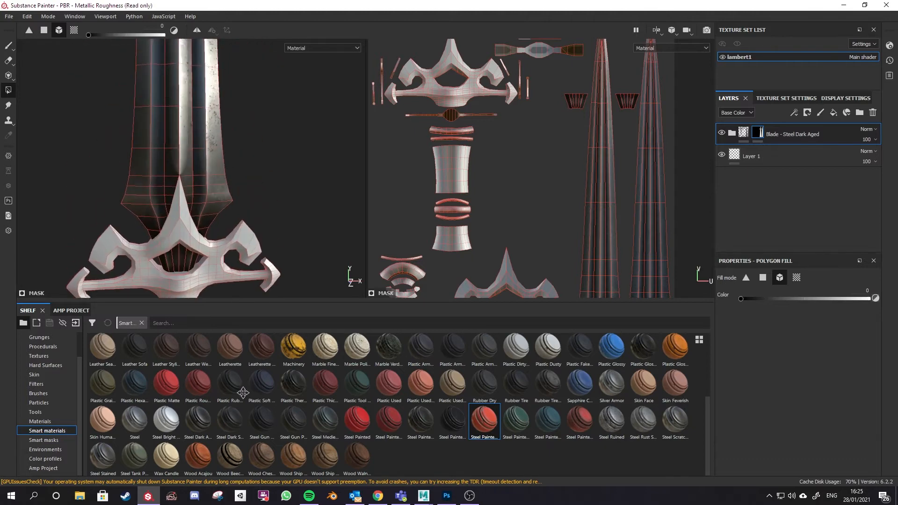
Try filling the upper grip in the blade layer's mask with Polygon Fill in quad mode, and remove that fill again.
click(167, 145)
click(186, 136)
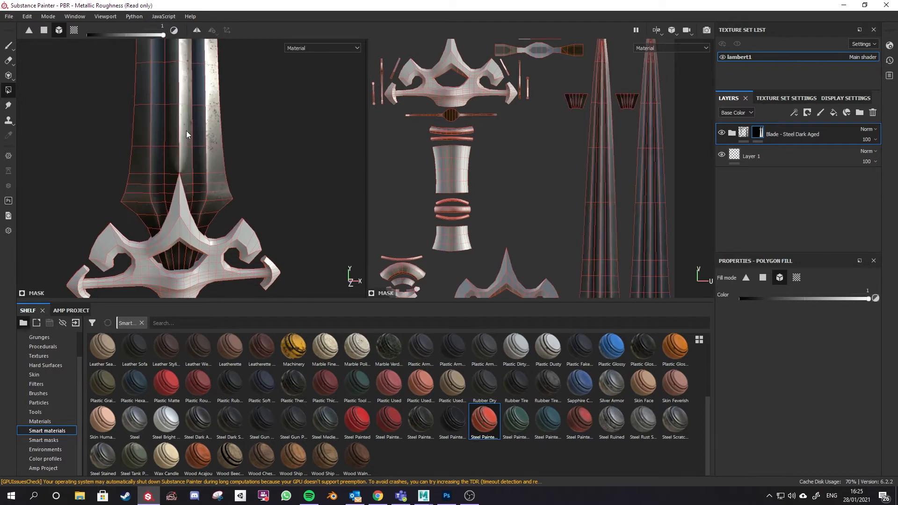
alt+middle_drag(303, 199, 324, 119)
alt+middle_drag(292, 243, 292, 112)
click(44, 30)
drag(174, 107, 226, 175)
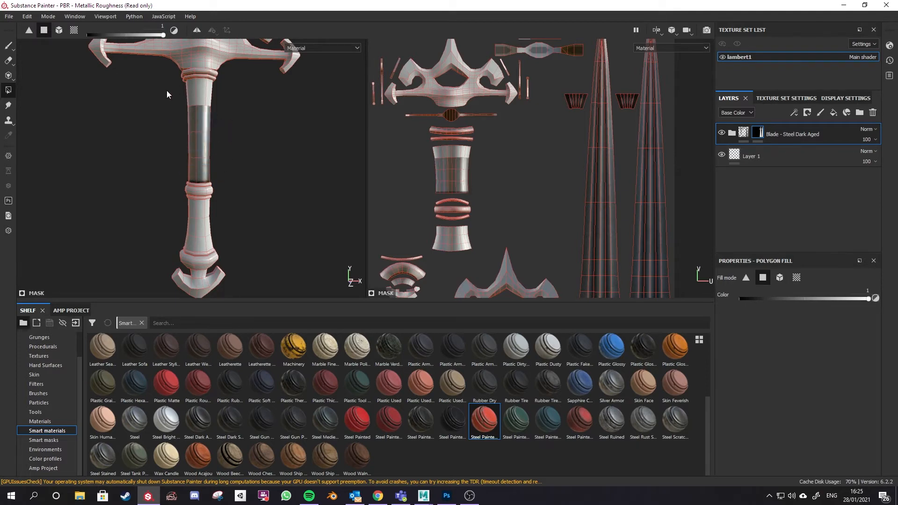
drag(166, 91, 234, 99)
key(x)
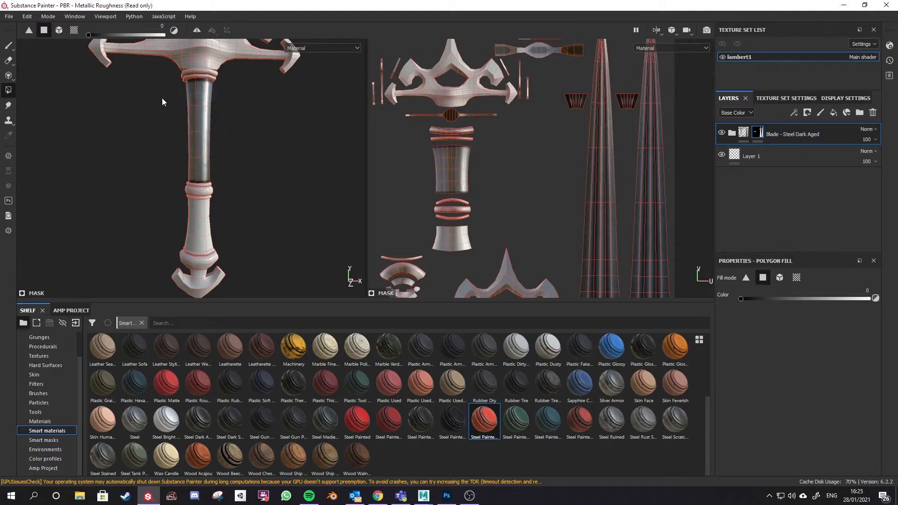
drag(166, 96, 251, 97)
drag(208, 119, 236, 117)
mouse_move(161, 155)
mouse_down()
mouse_move(235, 144)
mouse_move(238, 156)
mouse_up()
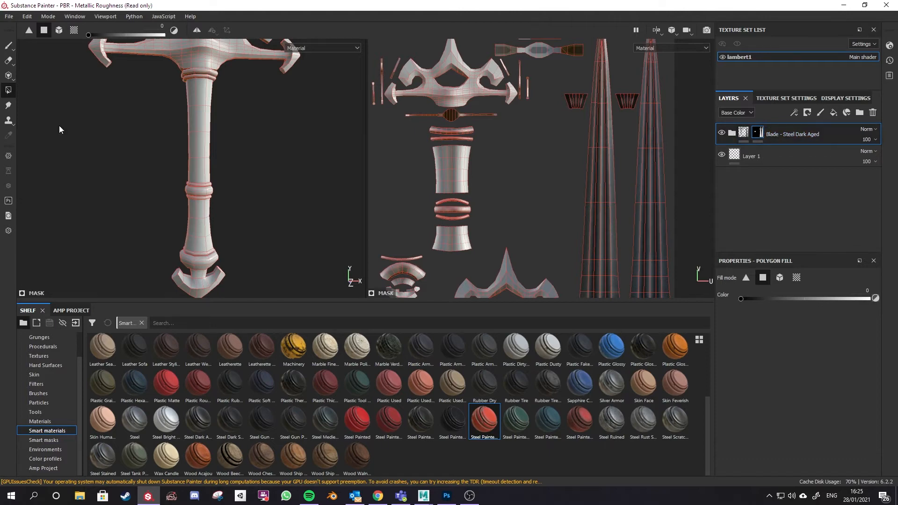
Try revealing the hand guard in the blade layer's mask with mesh fill, and remove that fill again.
alt+middle_drag(271, 155, 263, 266)
alt+middle_drag(239, 203, 240, 271)
alt+drag(237, 215, 234, 241)
alt+middle_drag(245, 260, 236, 173)
alt+drag(231, 204, 220, 186)
scroll(220, 205, down, 1)
alt+middle_drag(220, 214, 218, 179)
scroll(528, 89, down, 4)
click(60, 31)
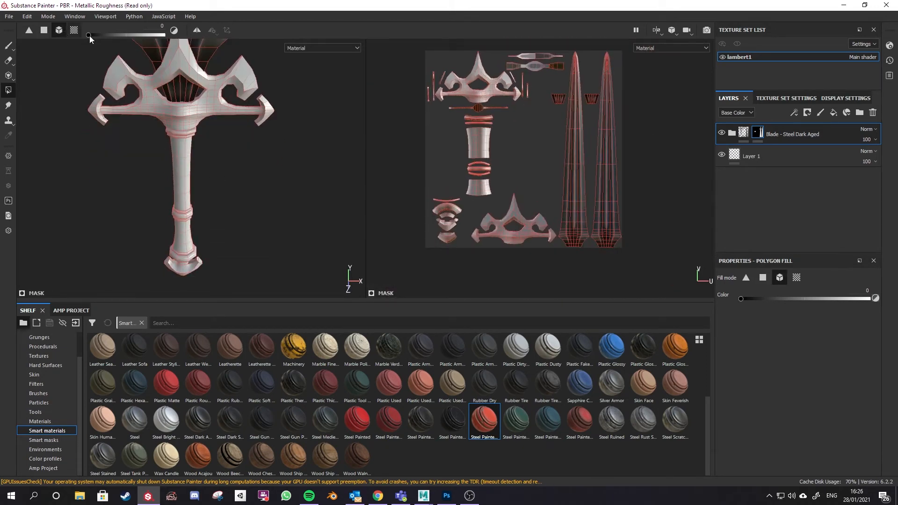
click(482, 108)
key(x)
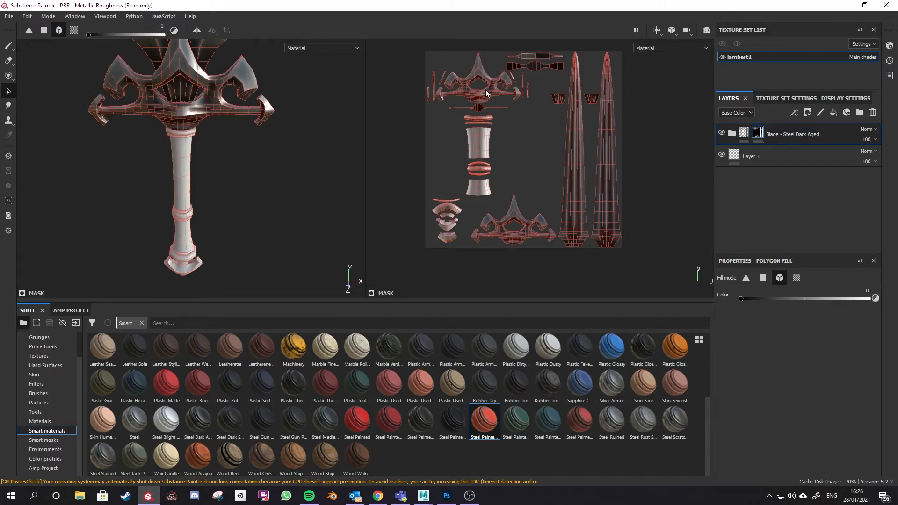
click(486, 89)
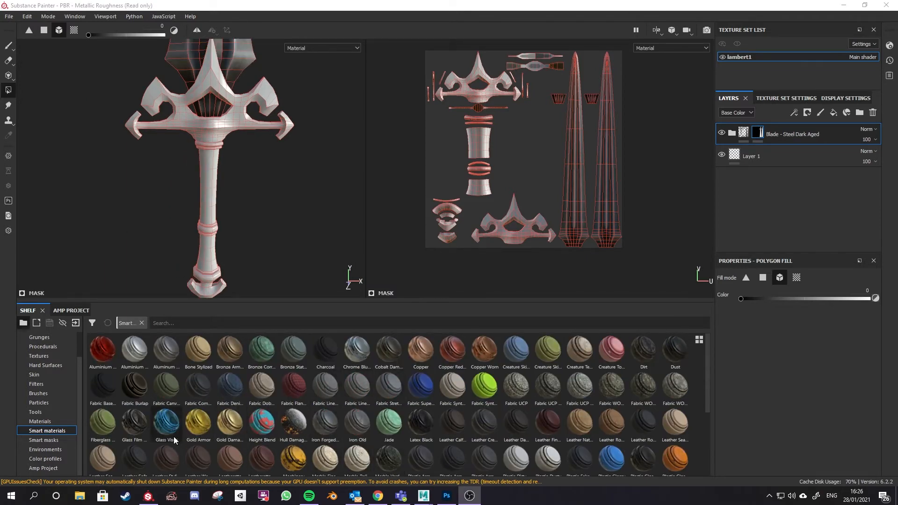
Apply the Iron Forged Old and Iron Old smart materials to the sword, and delete the Iron Forged Old layer.
click(316, 434)
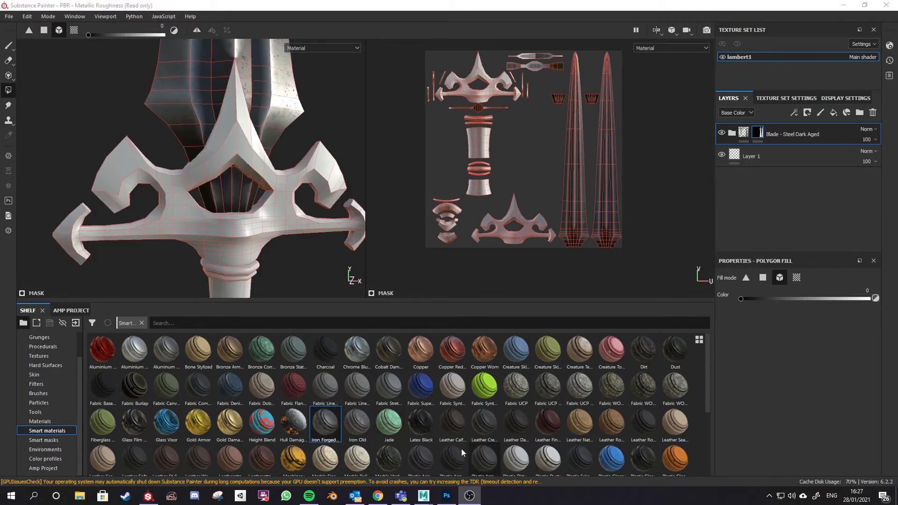
drag(325, 422, 305, 215)
drag(358, 424, 165, 241)
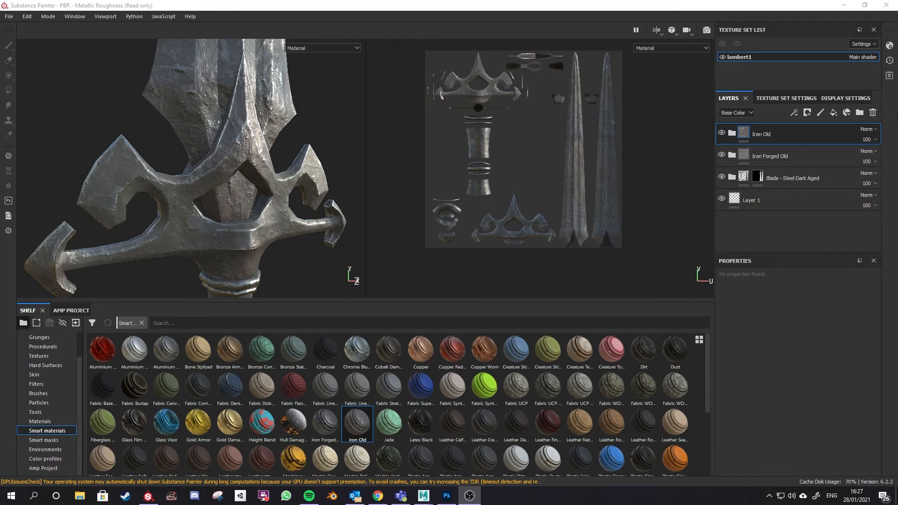
click(810, 155)
key(Delete)
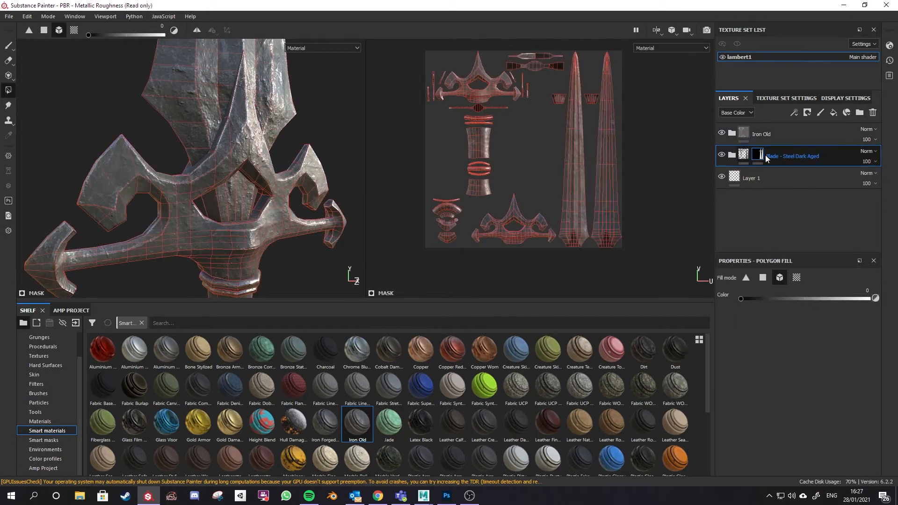
Rename the Iron Old layer as "Hand Guard - Iron Old".
double_click(762, 136)
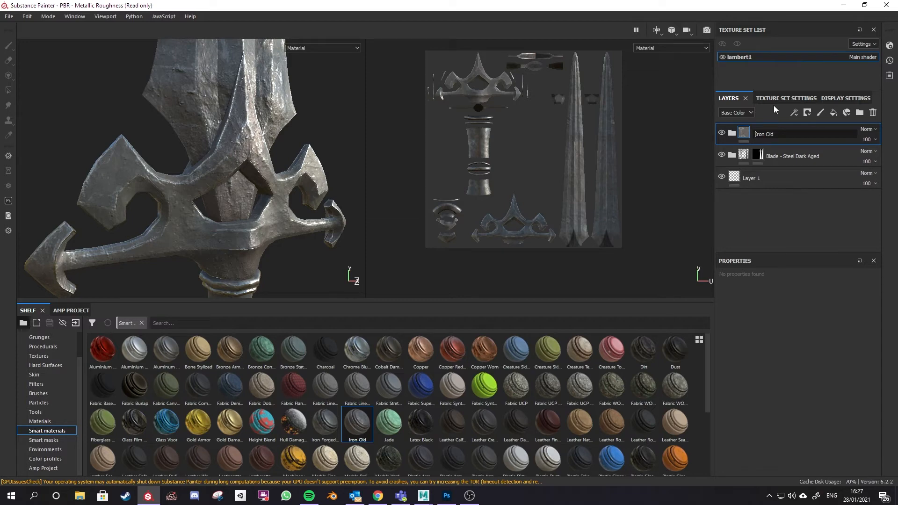
text(Hand Guard -)
key(Return)
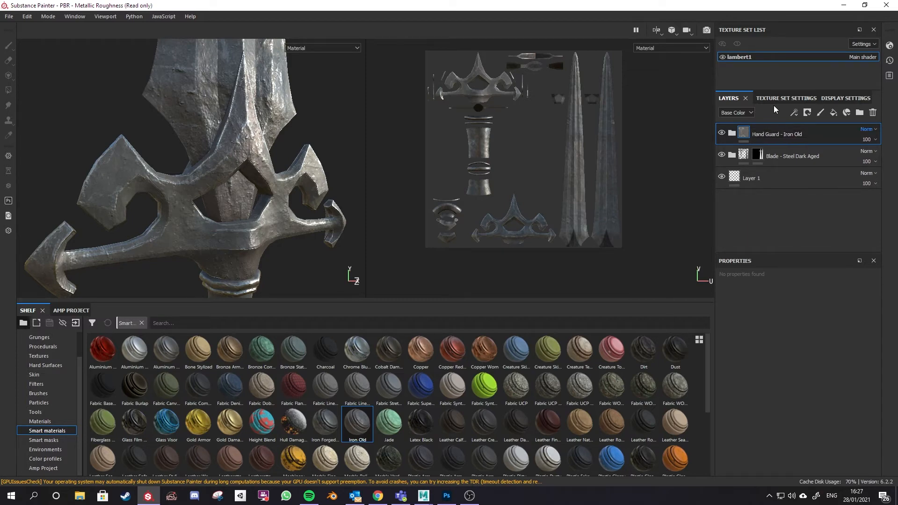
Add a black mask to the "Hand Guard - Iron Old" layer and reveal the hand guard using Polygon Fill in mesh mode.
scroll(255, 210, down, 1)
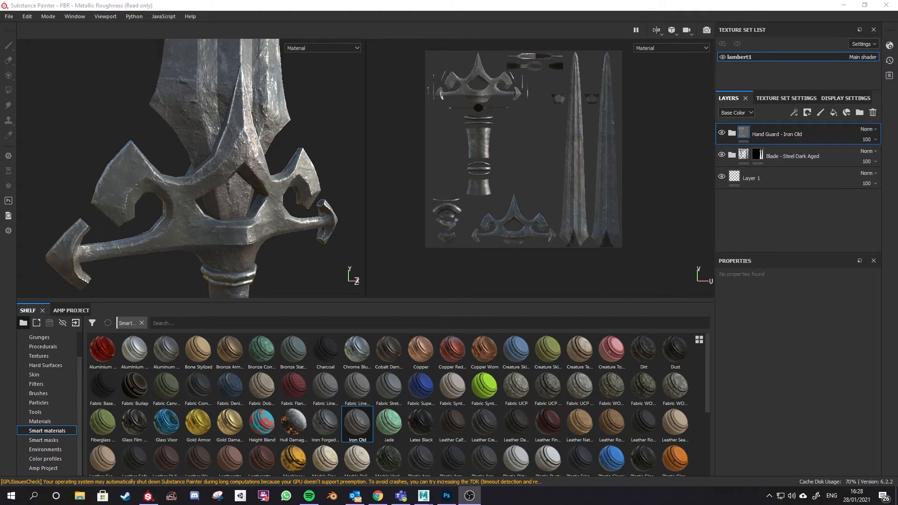
click(809, 114)
click(817, 135)
key(4)
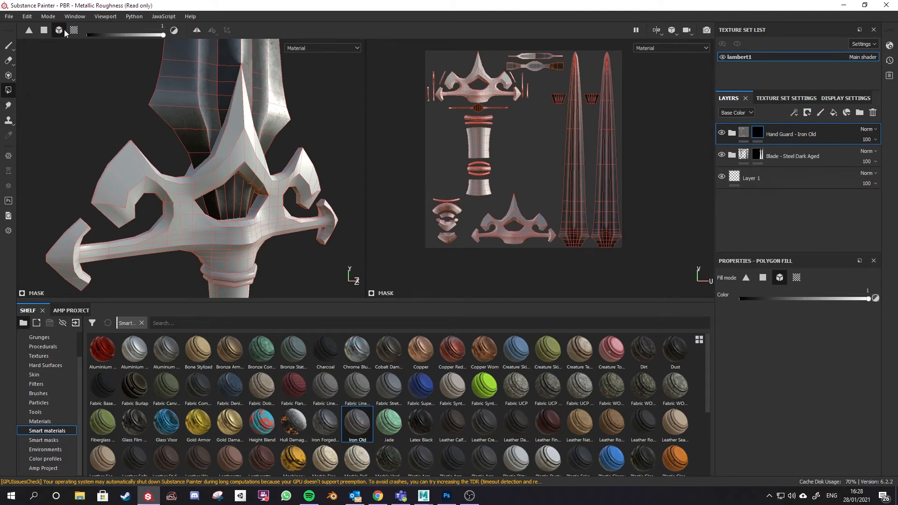
click(234, 246)
Try revealing the iron on the grip ring with mesh fill, and undo that fill.
alt+middle_drag(282, 230, 280, 40)
alt+middle_drag(283, 263, 293, 113)
alt+drag(293, 114, 288, 150)
scroll(286, 152, up, 2)
alt+middle_drag(284, 165, 281, 206)
alt+drag(280, 205, 276, 193)
alt+middle_drag(276, 193, 278, 166)
click(245, 169)
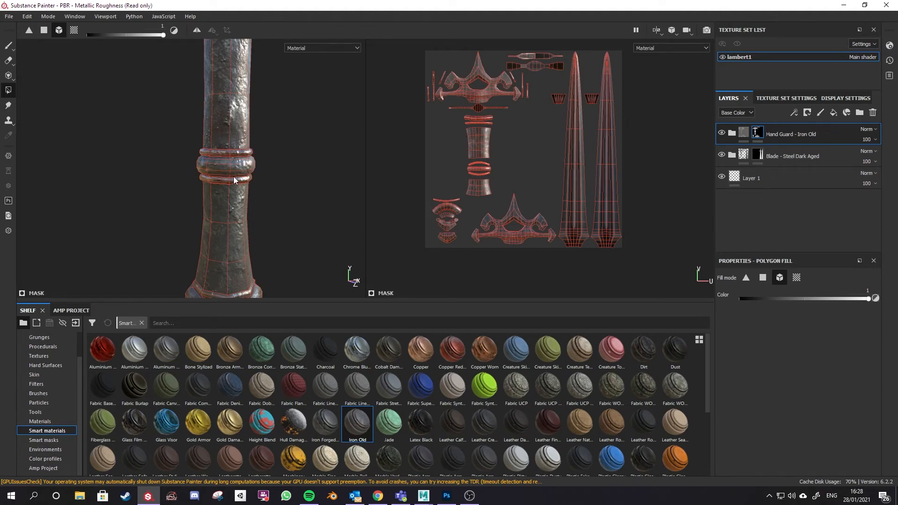
key(ctrl+z)
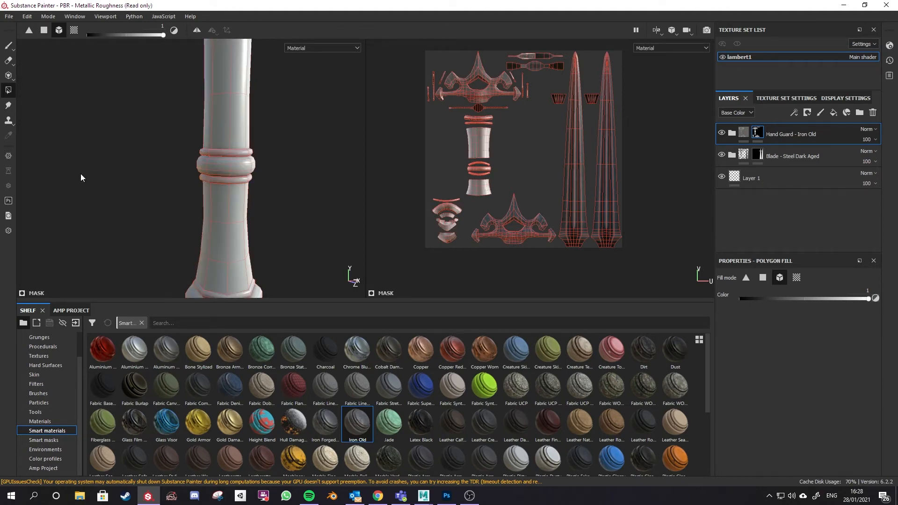
Reveal the iron on the wide middle ring of the handle by filling its UV island in quad fill mode.
click(44, 31)
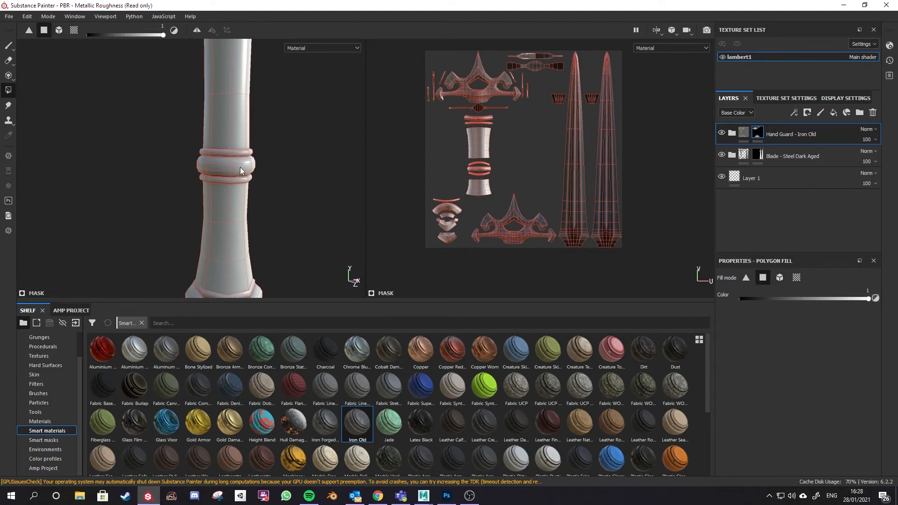
scroll(489, 167, up, 10)
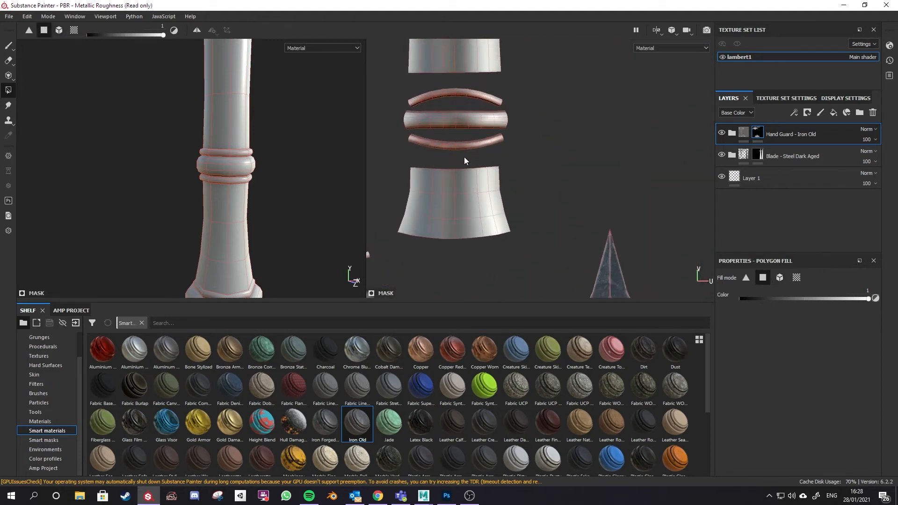
scroll(461, 149, down, 2)
alt+middle_drag(439, 123, 481, 180)
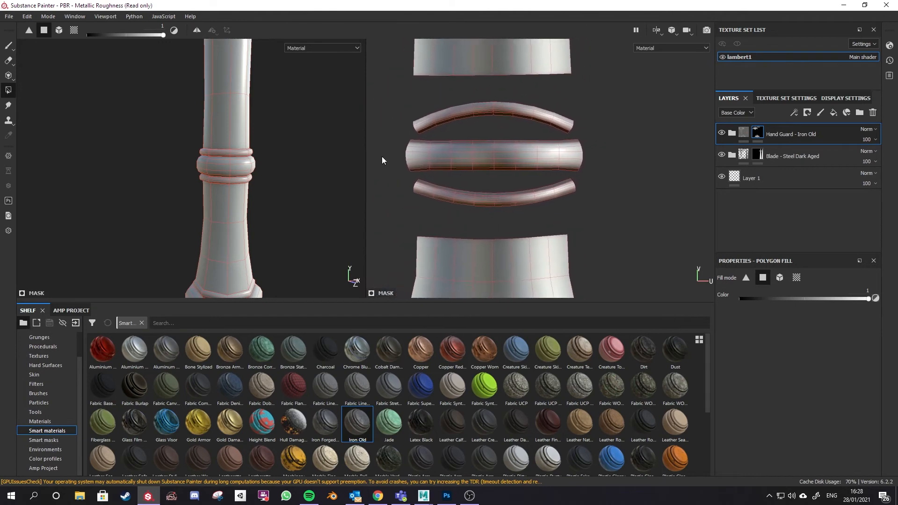
mouse_move(398, 143)
mouse_down()
mouse_move(593, 159)
mouse_move(594, 169)
mouse_move(492, 131)
mouse_up()
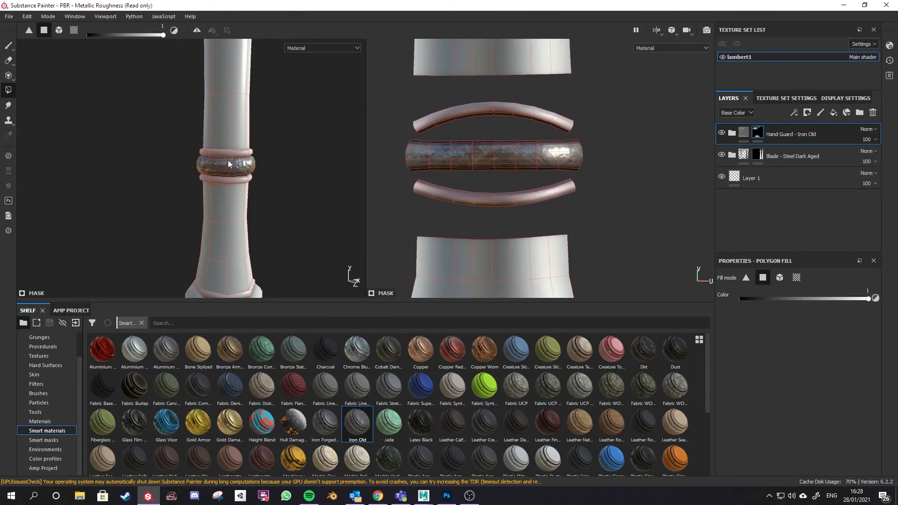
Reveal the iron on the pommel and its collar by filling their UV islands in the hand guard layer's mask.
alt+middle_drag(320, 186, 318, 210)
scroll(318, 210, down, 2)
alt+middle_drag(282, 285, 288, 189)
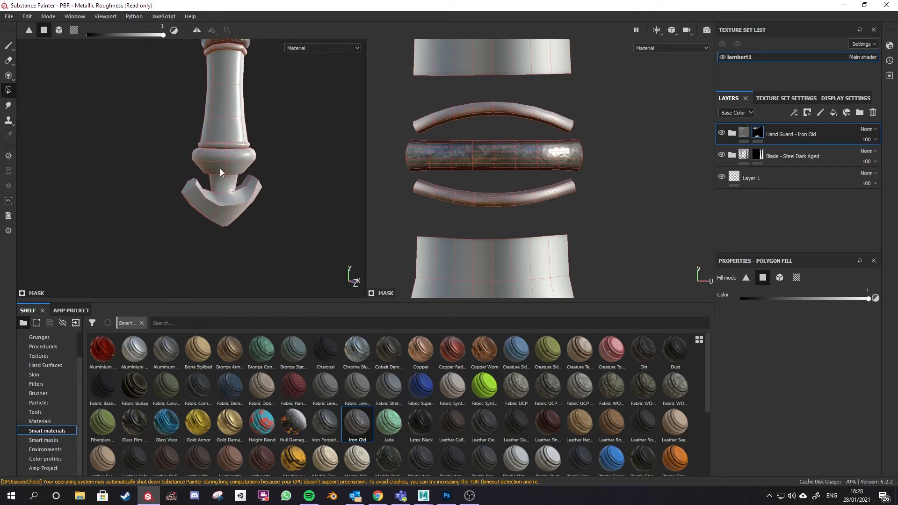
alt+drag(239, 232, 288, 219)
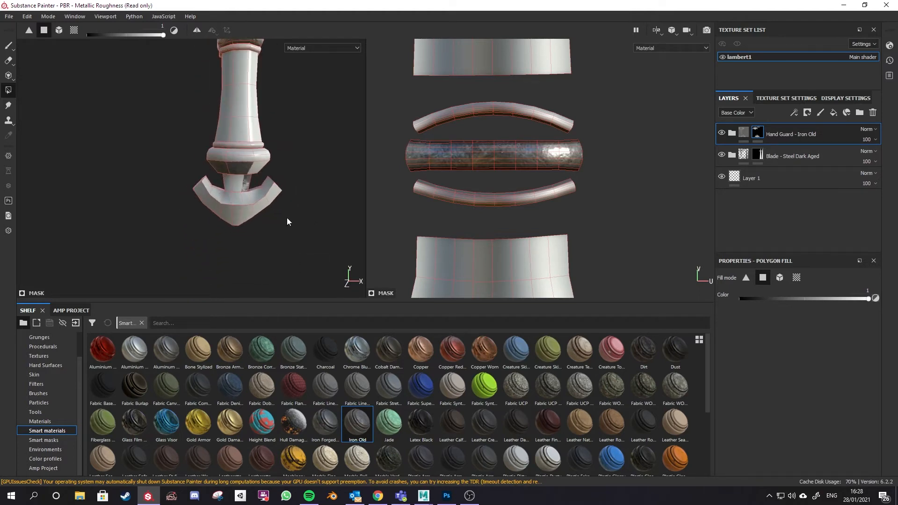
scroll(576, 249, up, 1)
scroll(579, 247, down, 2)
alt+middle_drag(585, 266, 675, 73)
alt+middle_drag(529, 136, 523, 231)
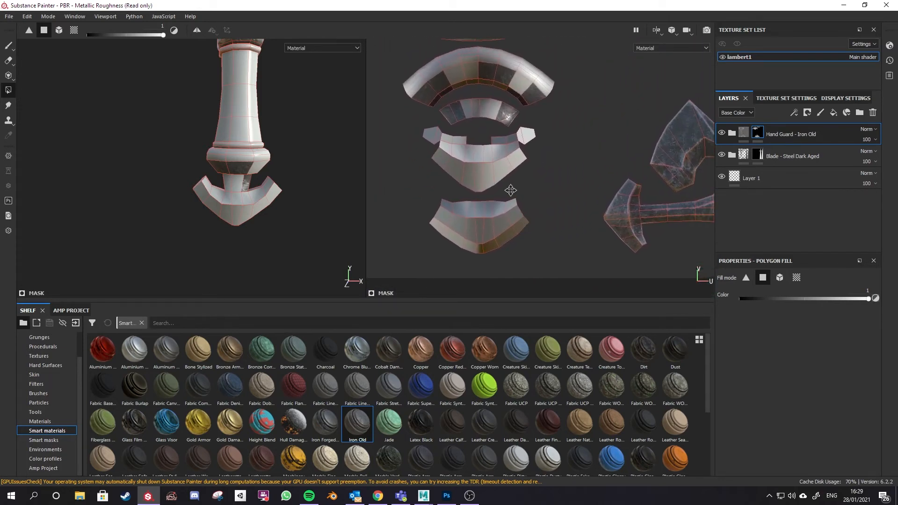
alt+middle_drag(511, 190, 478, 202)
scroll(476, 201, down, 2)
drag(439, 110, 509, 268)
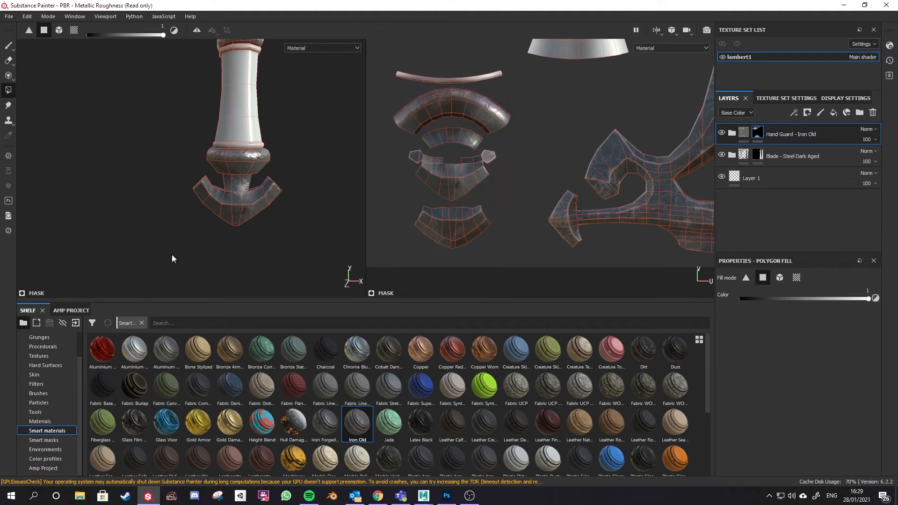
scroll(256, 136, up, 1)
scroll(256, 137, down, 5)
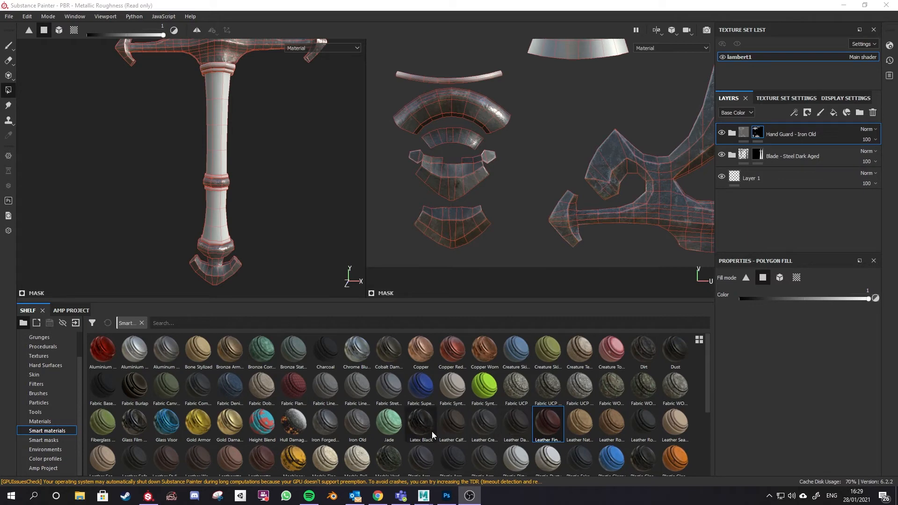
Apply the Leather Damaged smart material to the sword as a new layer.
drag(551, 426, 214, 239)
scroll(216, 136, up, 6)
alt+middle_drag(215, 139, 227, 208)
mouse_move(227, 208)
alt+mouse_down()
mouse_move(226, 150)
mouse_move(224, 225)
alt+mouse_up()
scroll(238, 236, down, 3)
alt+middle_drag(242, 144, 240, 86)
alt+drag(269, 125, 264, 154)
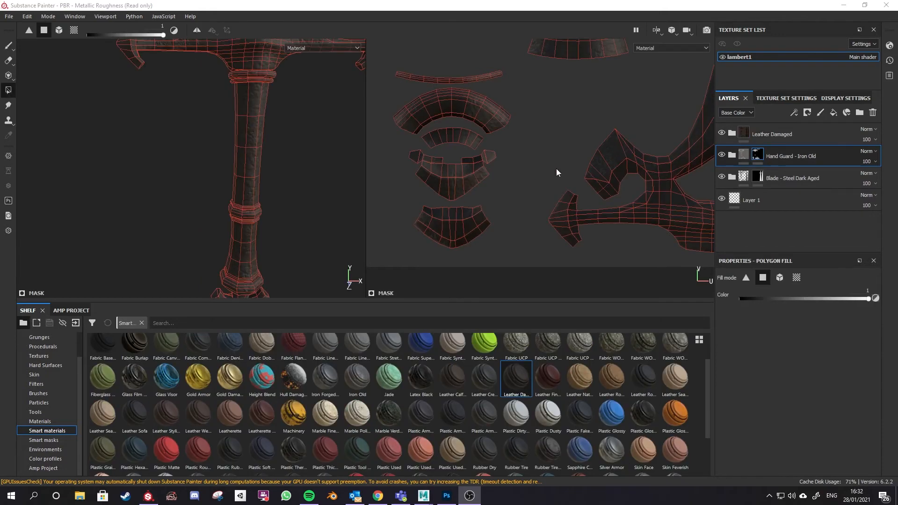
scroll(258, 192, up, 5)
alt+drag(259, 197, 295, 218)
scroll(298, 217, down, 5)
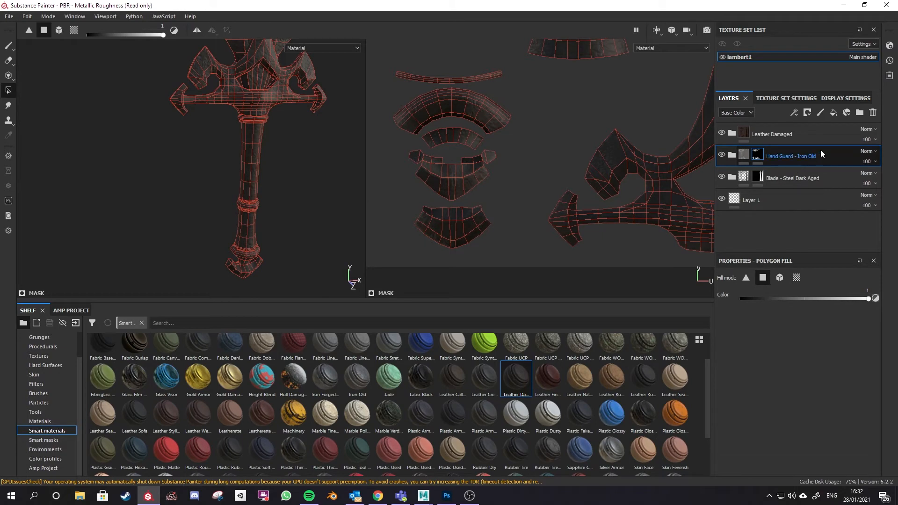
Add a black mask to the Leather Damaged layer.
click(755, 135)
click(807, 113)
click(812, 136)
Try filling both grip sections with leather directly on the 3D model, and undo those fills.
scroll(272, 207, down, 2)
scroll(277, 211, up, 6)
scroll(277, 212, down, 1)
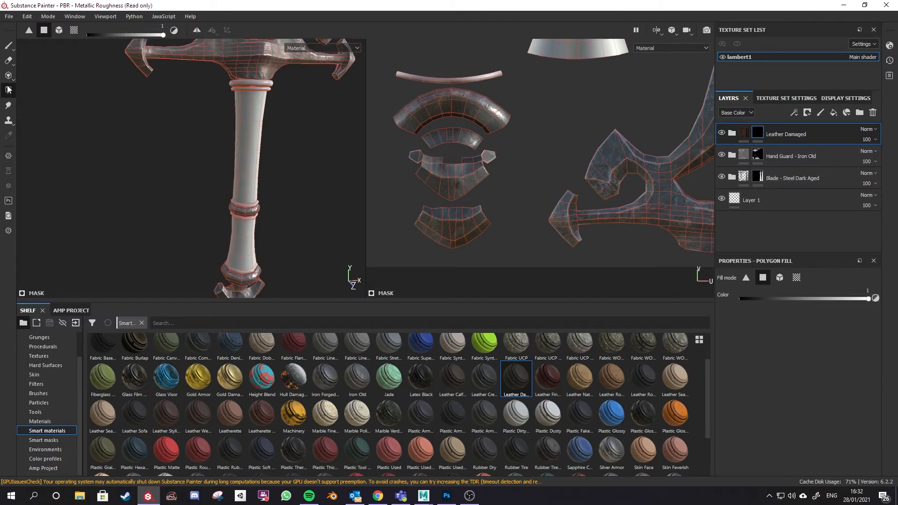
drag(263, 139, 270, 191)
drag(218, 229, 266, 259)
scroll(573, 112, down, 2)
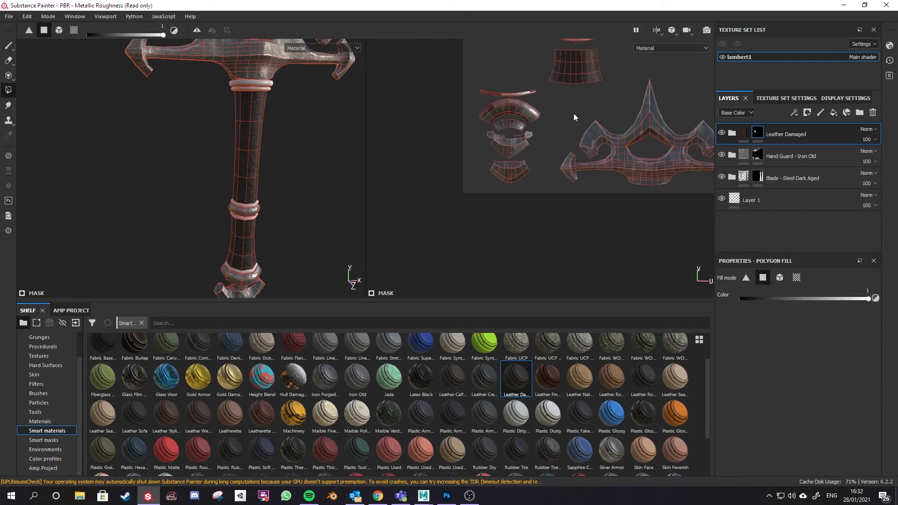
scroll(534, 106, up, 3)
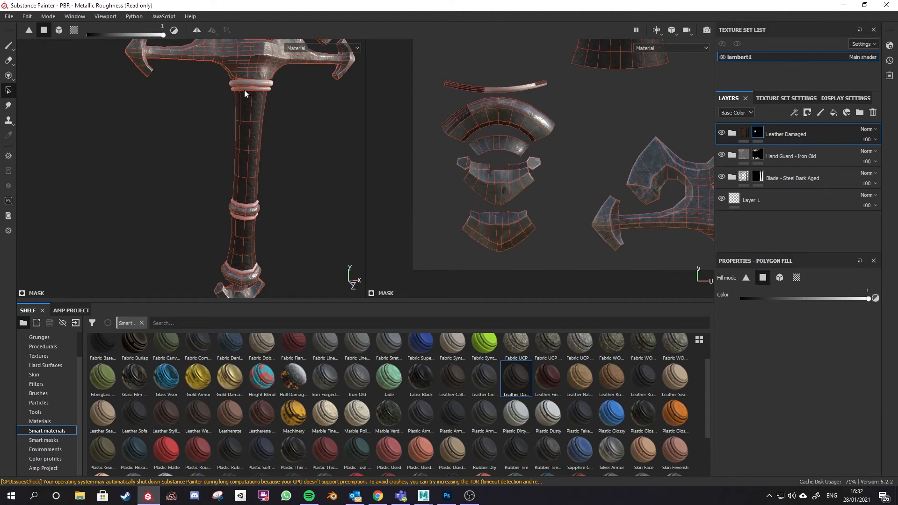
key(ctrl+z)
key(ctrl+z)
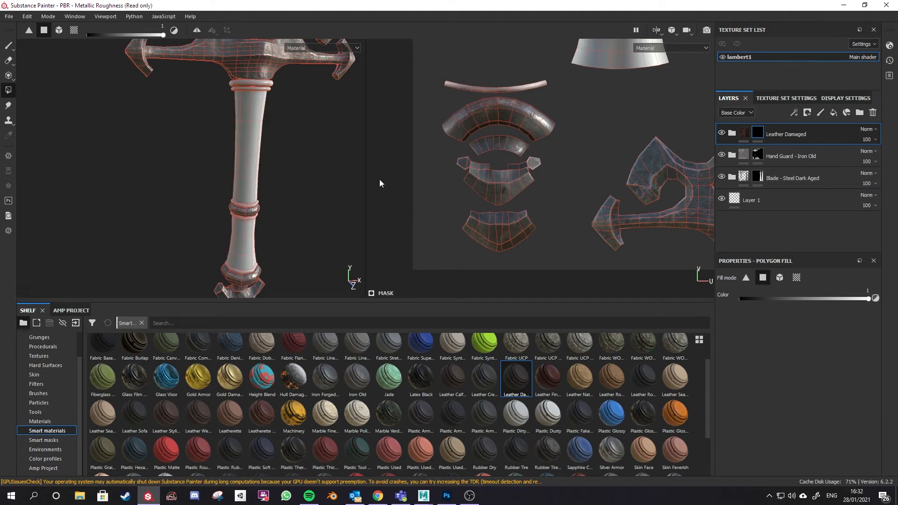
Reveal the leather on the upper and lower grip sections by filling their UV islands in the mask.
scroll(567, 194, down, 5)
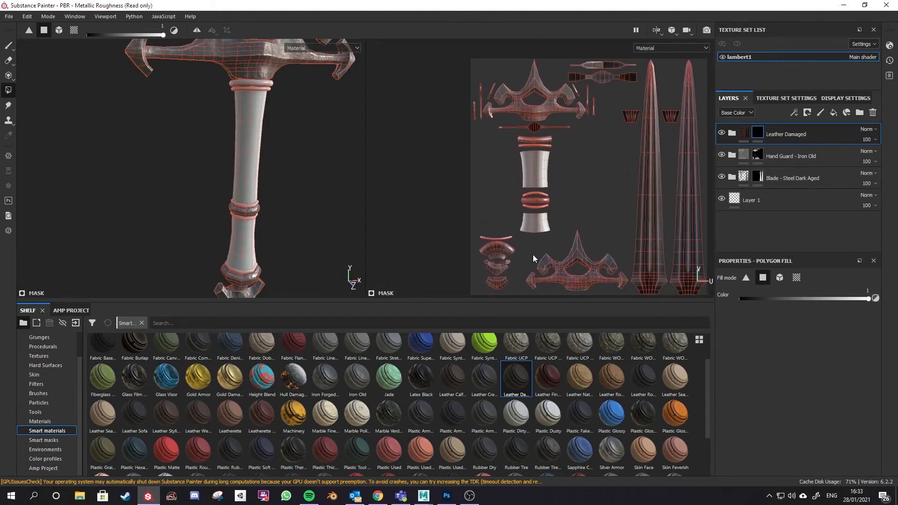
scroll(578, 165, up, 5)
drag(428, 115, 545, 183)
drag(437, 265, 540, 285)
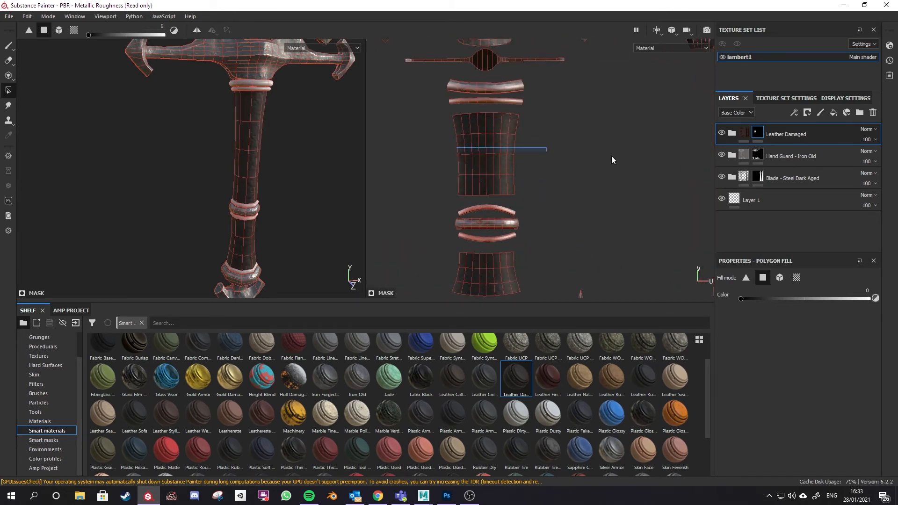
Erase a strip of the leather mask across the upper grip's UV island and fill it back in.
drag(564, 153, 565, 154)
key(x)
drag(447, 143, 570, 160)
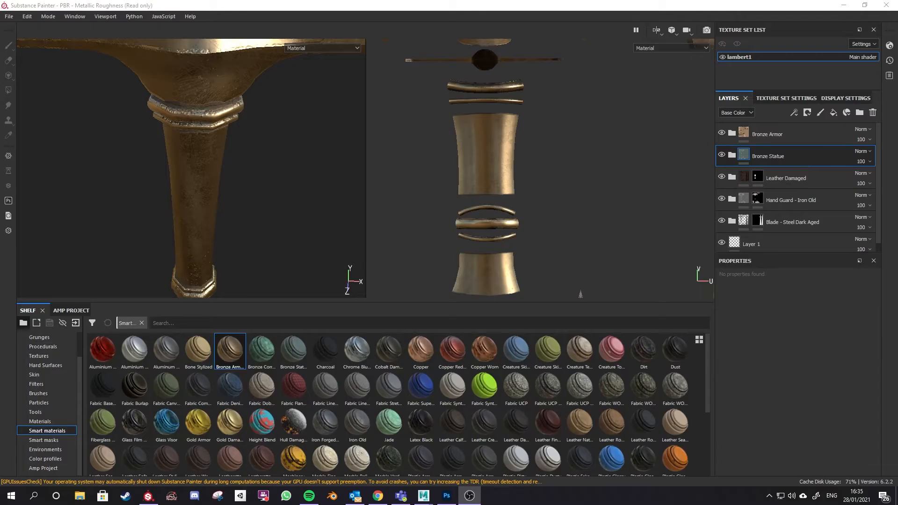
Examine the bronze material on the handle, its rings and the pommel from several angles.
alt+drag(206, 215, 241, 106)
alt+middle_drag(244, 150, 252, 209)
alt+drag(253, 208, 233, 217)
alt+middle_drag(237, 267, 264, 244)
drag(261, 349, 267, 318)
alt+drag(271, 266, 293, 201)
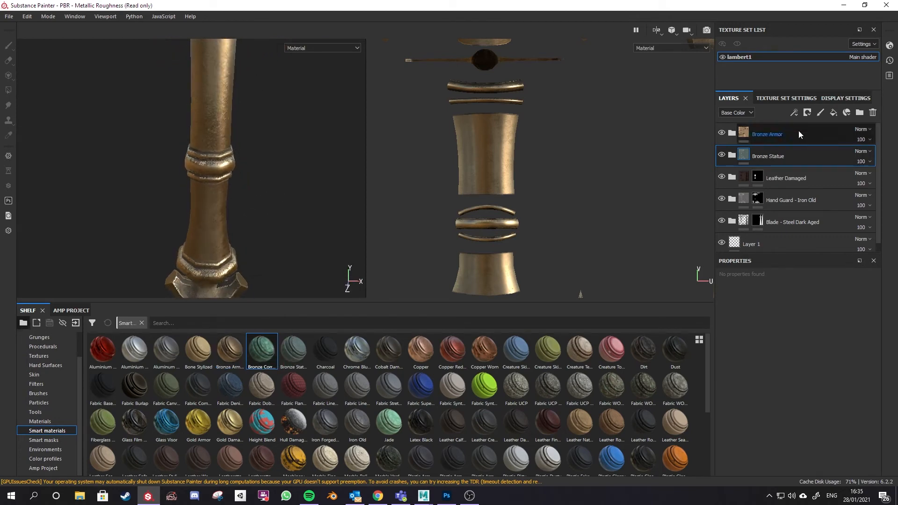
click(807, 113)
click(827, 134)
key(4)
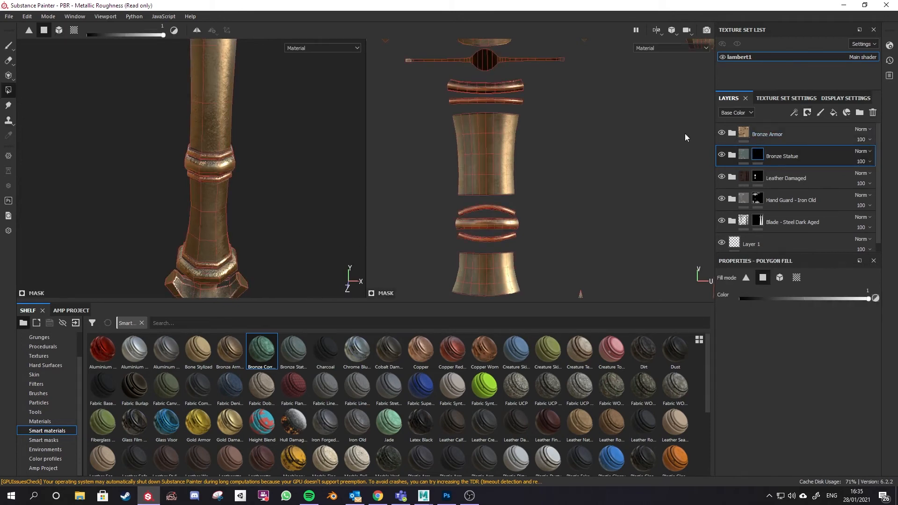
key(ctrl+z)
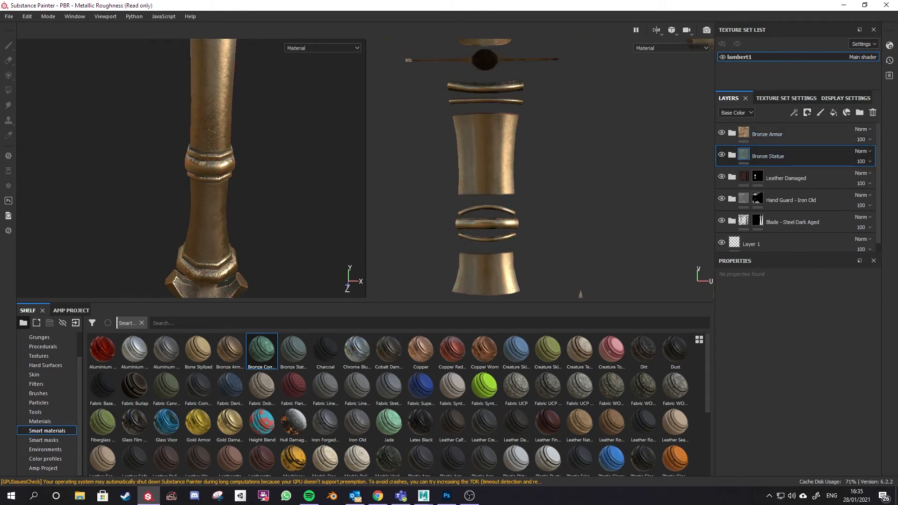
Delete the Bronze Statue layer and rename the Bronze Armor layer as Bronze.
click(873, 112)
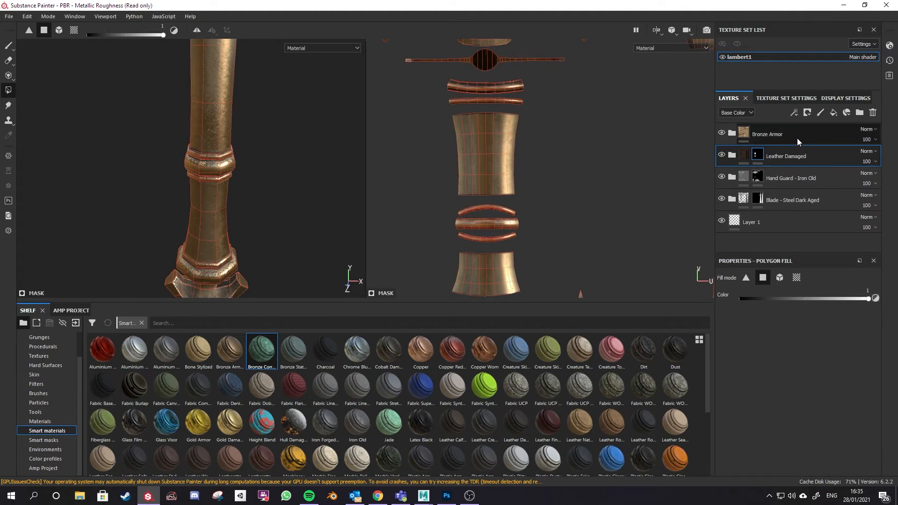
double_click(757, 134)
click(755, 135)
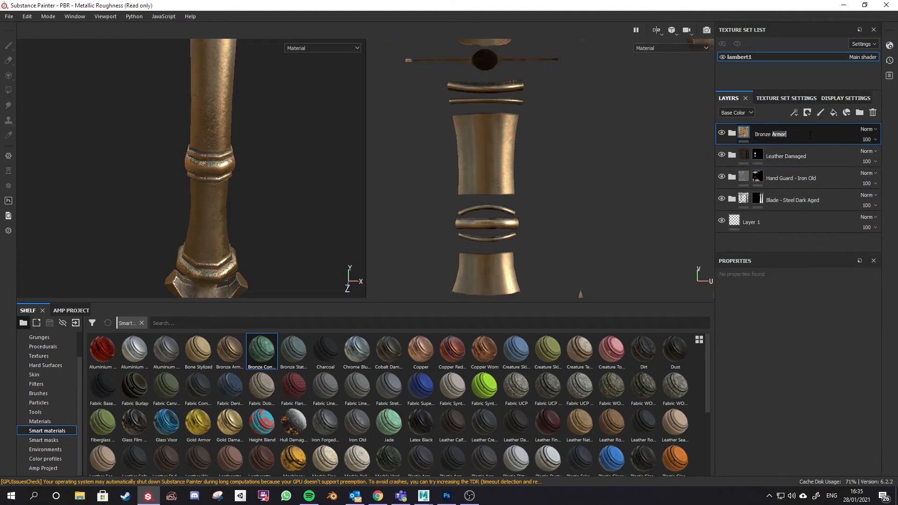
double_click(794, 157)
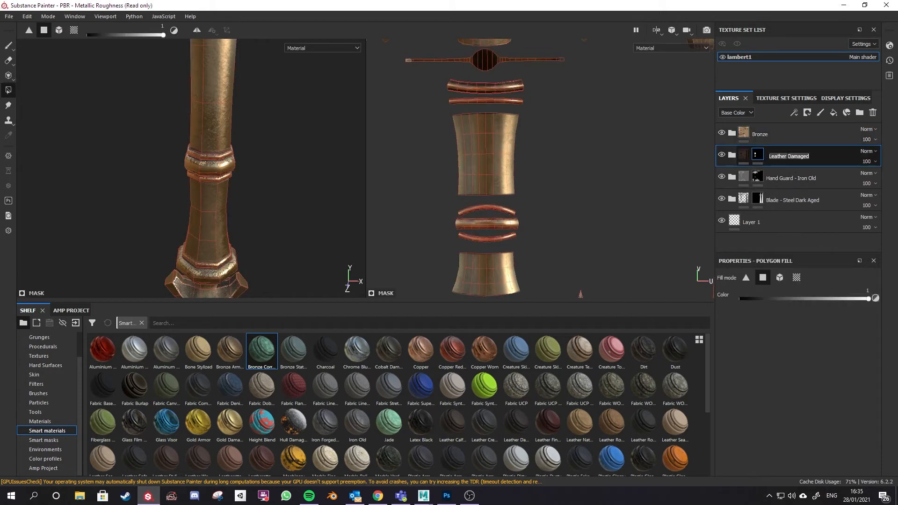
Add a black mask to the Bronze layer.
click(786, 136)
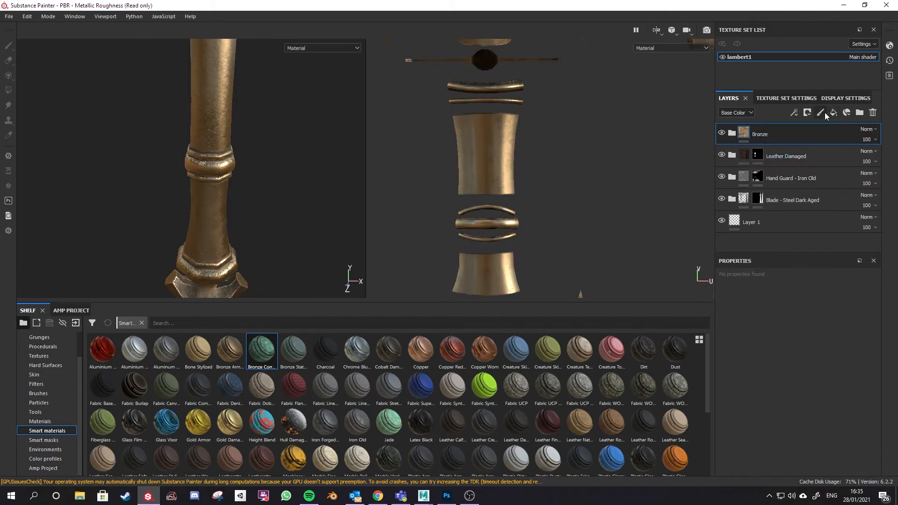
click(807, 112)
click(818, 134)
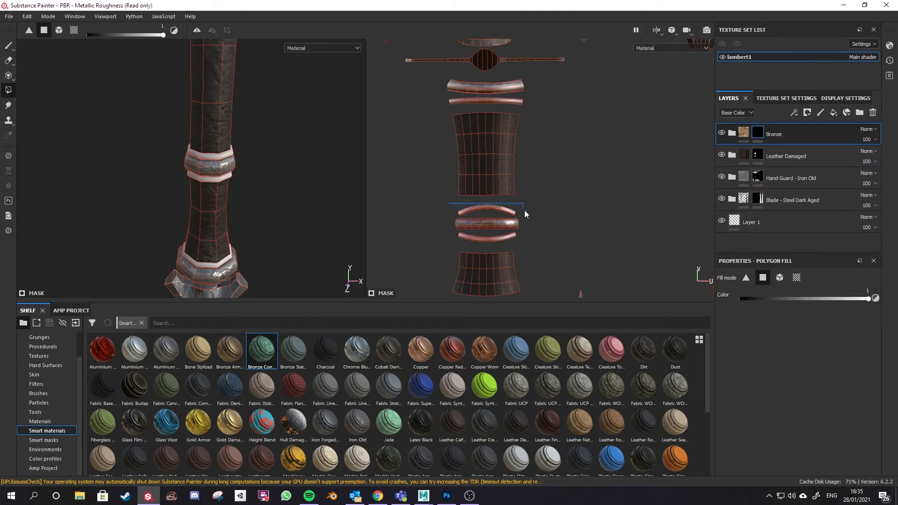
Reveal bronze on the thin mid-grip rings, the two rings above the grip and the ring above the pommel by filling their UV islands.
drag(524, 210, 527, 215)
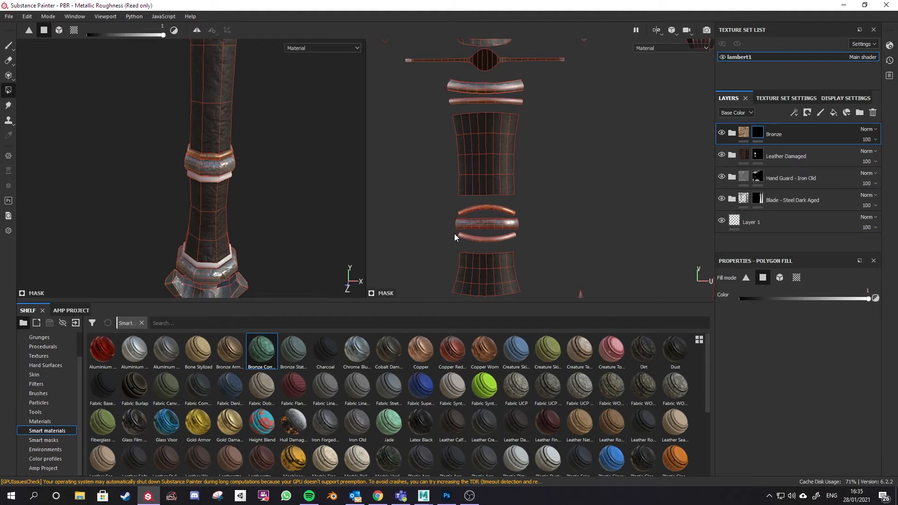
drag(515, 241, 532, 246)
drag(436, 79, 546, 106)
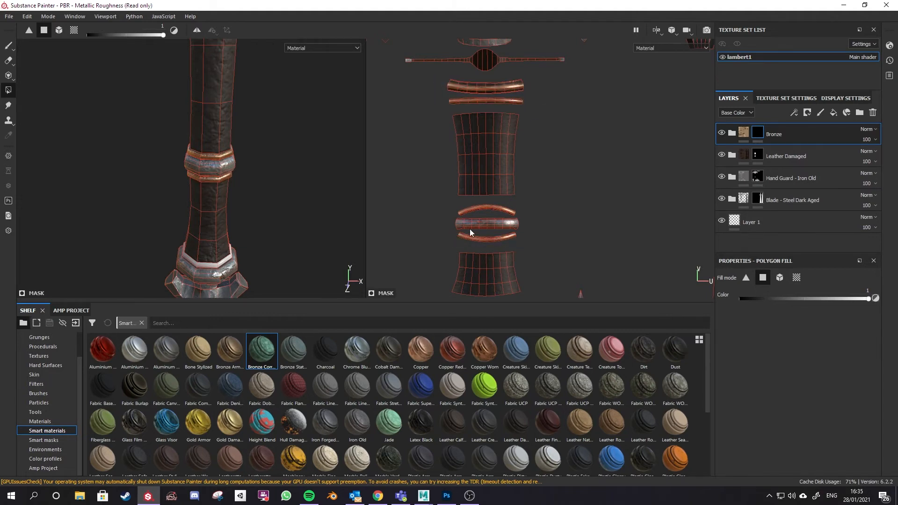
scroll(557, 257, down, 1)
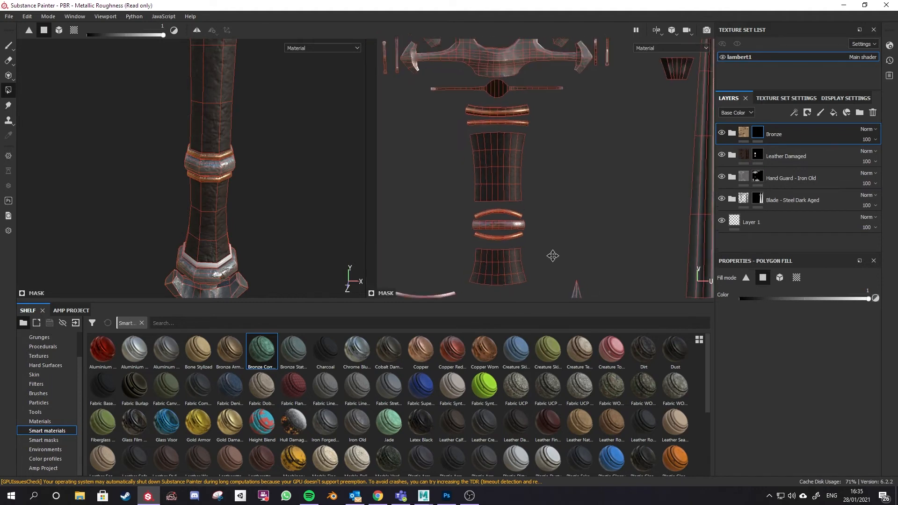
alt+middle_drag(554, 255, 553, 131)
scroll(417, 187, up, 3)
alt+middle_drag(435, 194, 516, 217)
drag(432, 174, 552, 201)
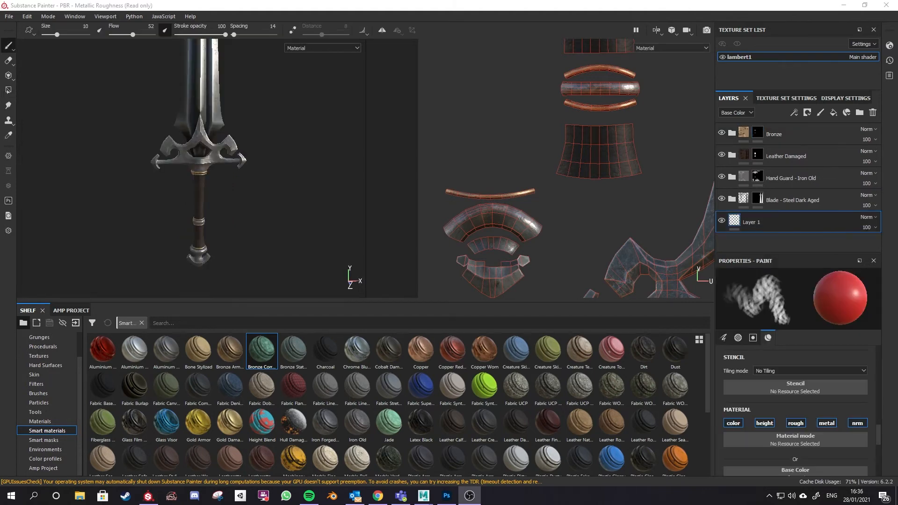
Examine the sword's hilt and bronze rings from several angles and distances.
mouse_move(233, 198)
alt+mouse_down()
mouse_move(232, 133)
mouse_move(253, 226)
mouse_move(280, 212)
mouse_move(223, 202)
alt+mouse_up()
scroll(223, 191, down, 2)
scroll(223, 199, up, 9)
alt+middle_drag(243, 177, 229, 101)
alt+drag(239, 153, 234, 192)
scroll(238, 201, down, 7)
mouse_move(240, 167)
alt+middle_down()
mouse_move(247, 205)
mouse_move(261, 218)
alt+middle_up()
mouse_move(260, 218)
alt+mouse_down()
mouse_move(261, 191)
mouse_move(254, 200)
alt+mouse_up()
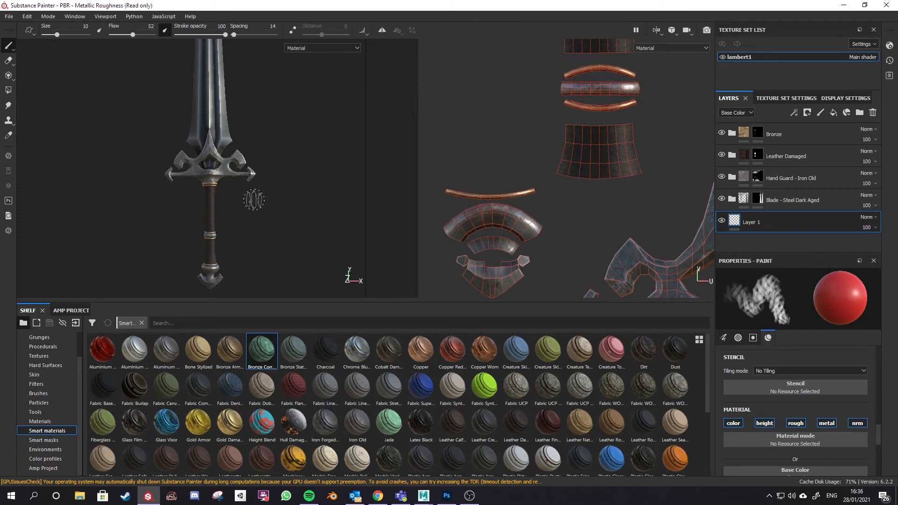
alt+drag(233, 180, 241, 217)
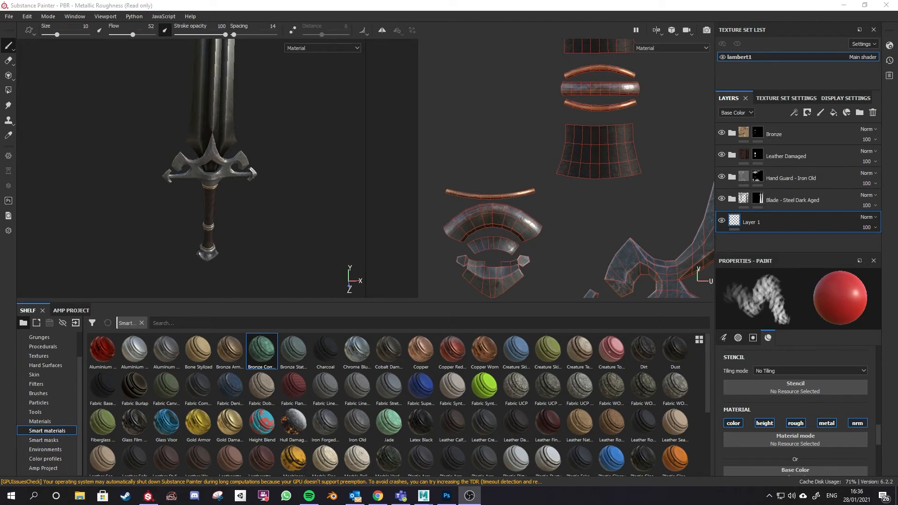
Check the material labels on the greatsword concept art in Photoshop, and return to Substance Painter for a close view of the guard.
click(447, 496)
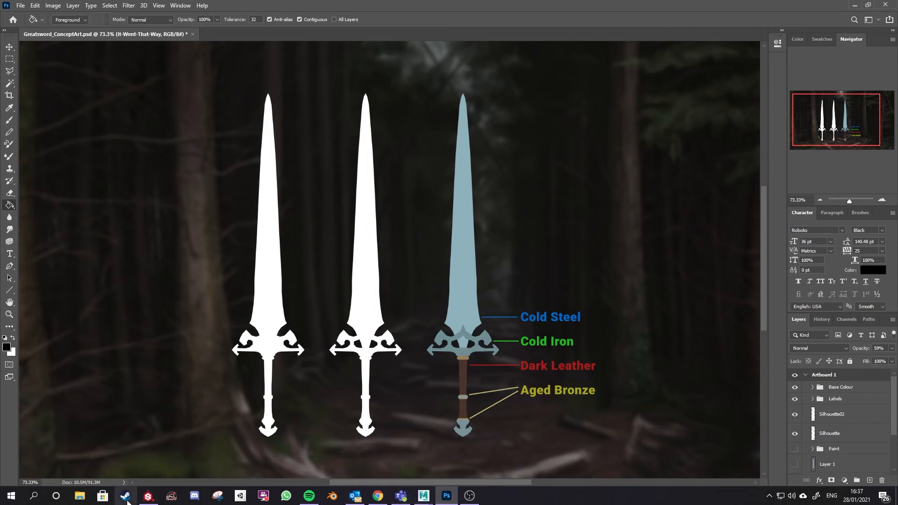
click(148, 496)
scroll(379, 160, up, 1)
scroll(254, 157, up, 5)
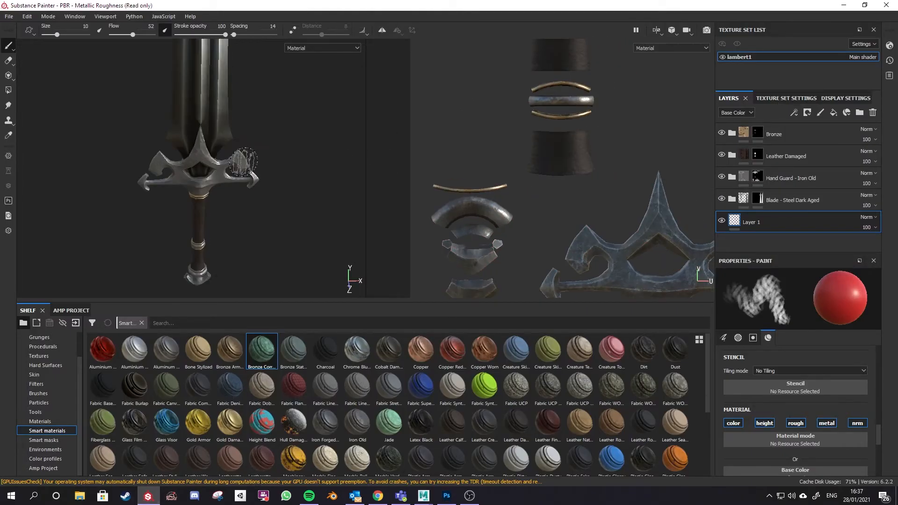
mouse_move(254, 157)
alt+middle_down()
mouse_move(272, 184)
mouse_move(271, 155)
alt+middle_up()
scroll(277, 192, up, 3)
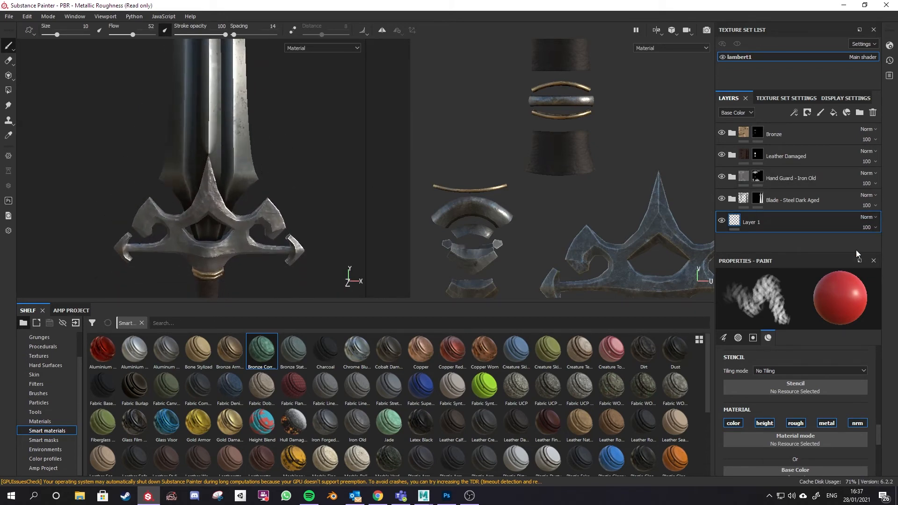
Expand the Blade - Steel Dark Aged folder and examine its Scratches layer, including the mask effects and Mask Editor settings.
click(794, 200)
key(4)
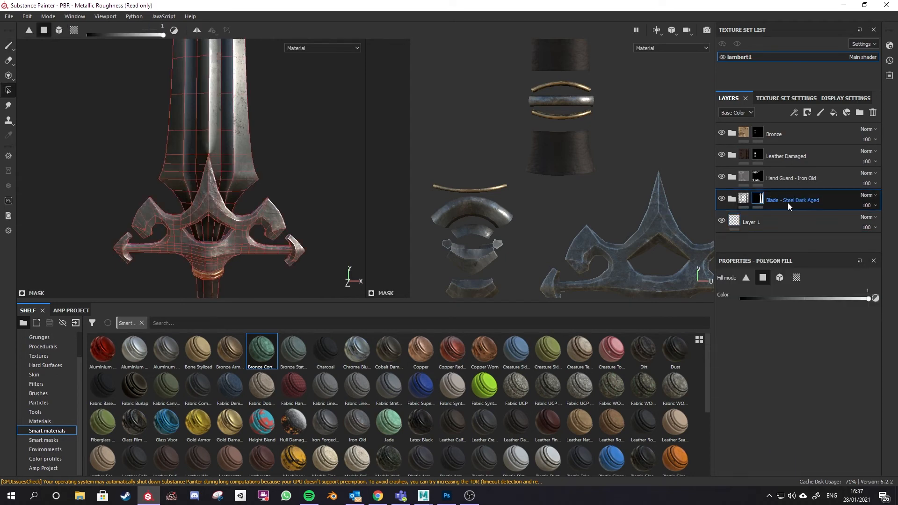
click(732, 200)
scroll(773, 218, down, 2)
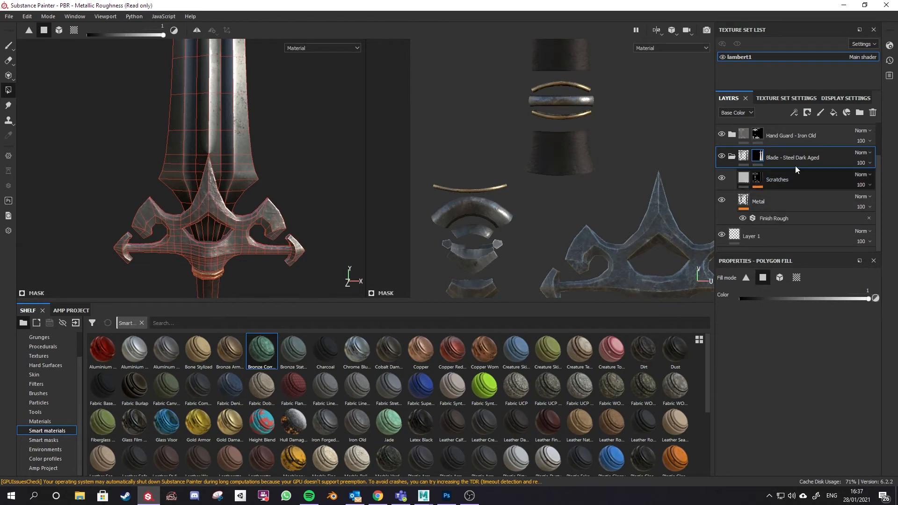
click(739, 181)
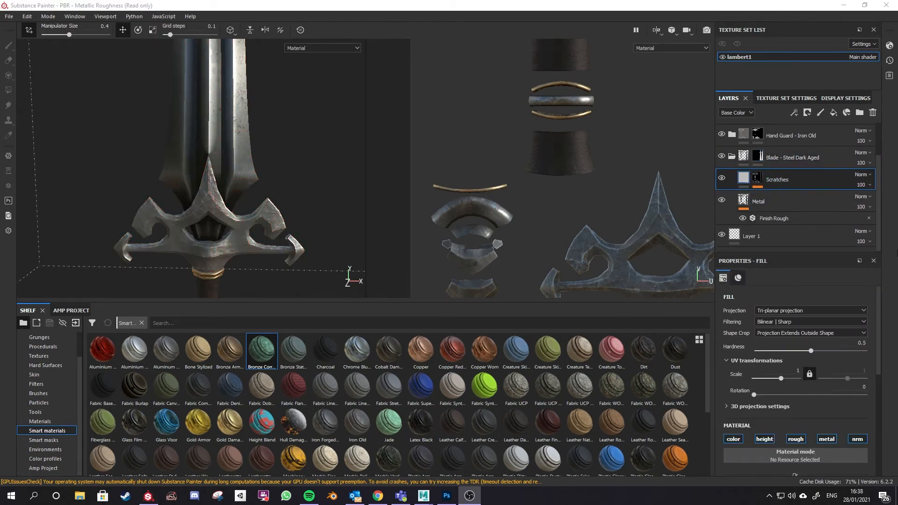
click(758, 177)
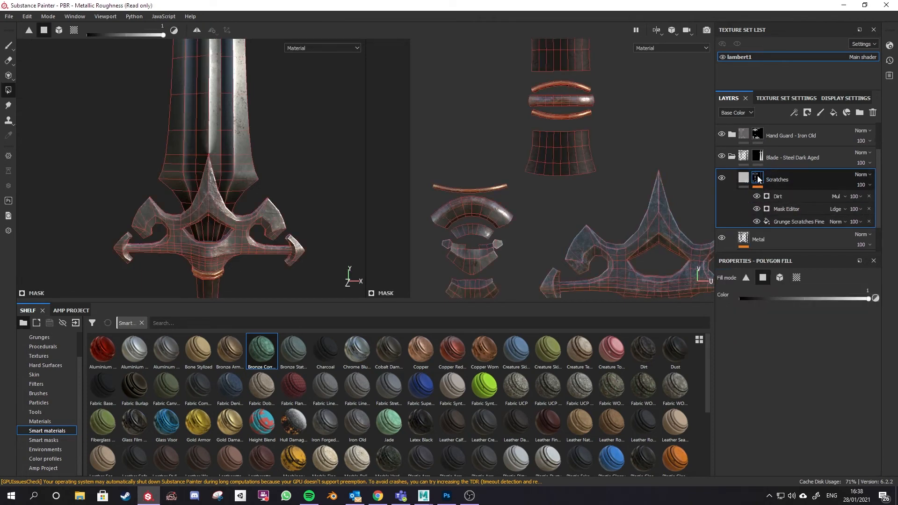
click(792, 208)
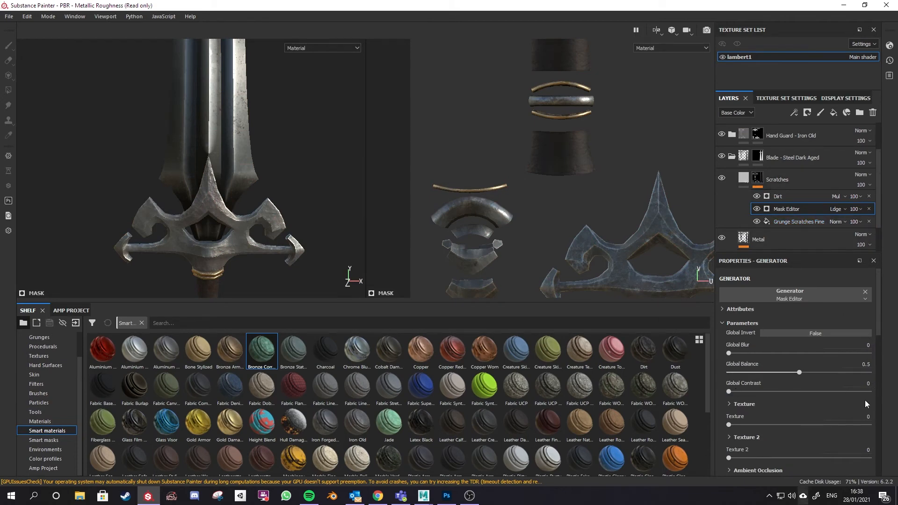
scroll(226, 130, up, 5)
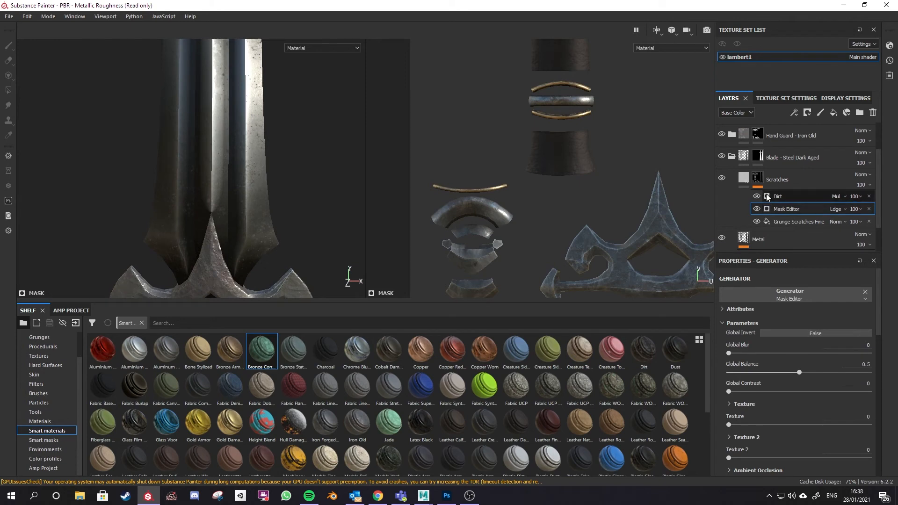
click(781, 178)
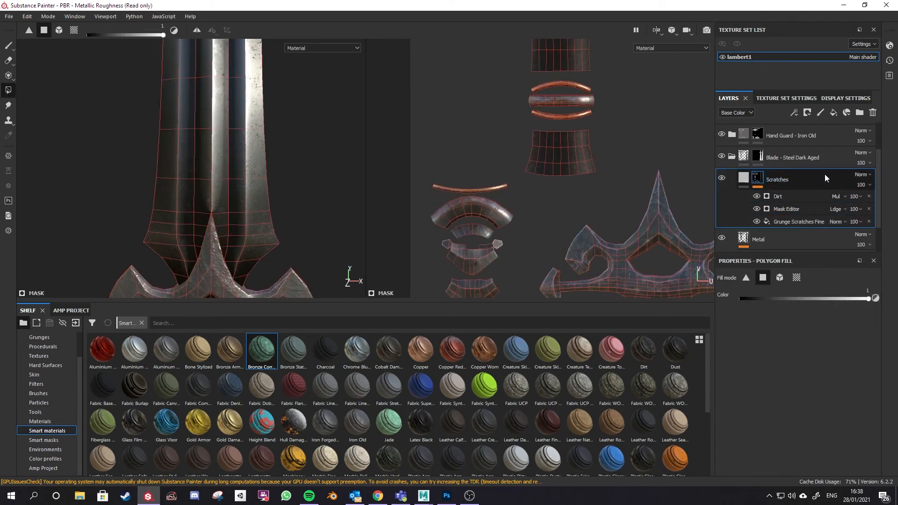
Show the advanced material parameters of the Metal layer inside the Blade - Steel Dark Aged folder.
click(759, 239)
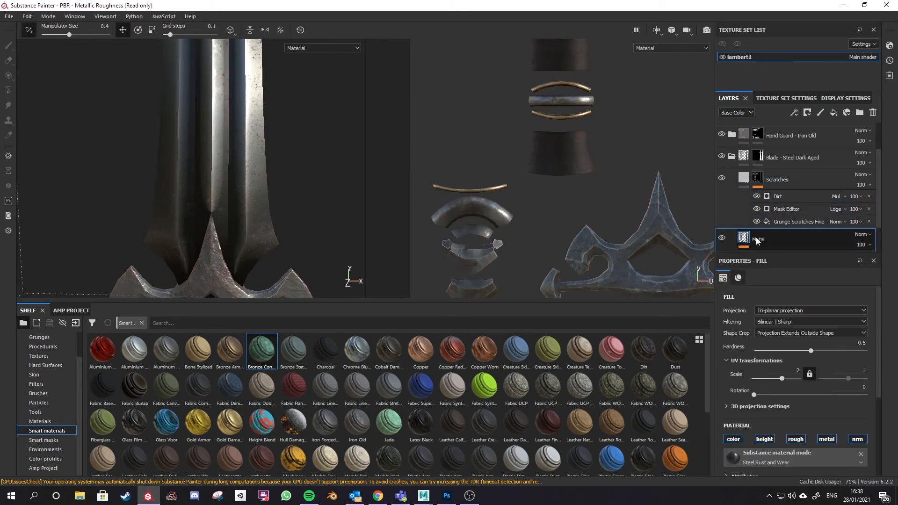
scroll(780, 233, down, 1)
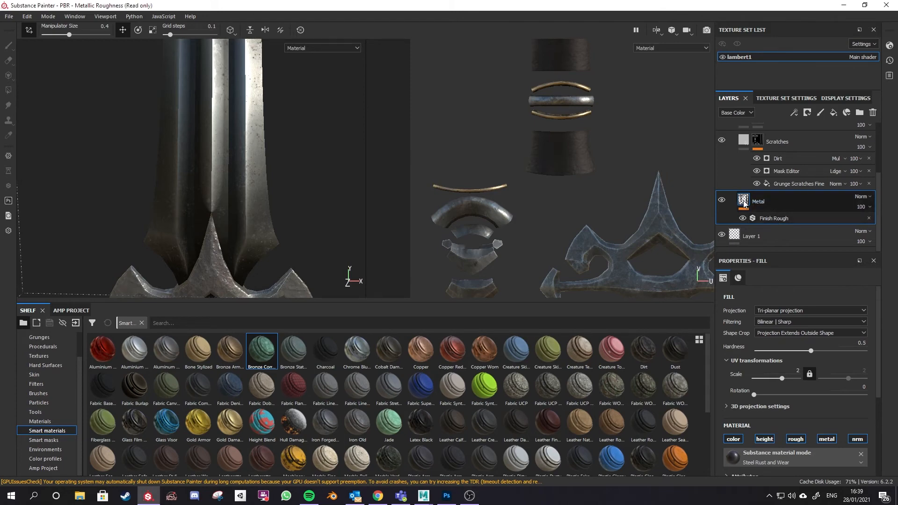
scroll(770, 398, down, 3)
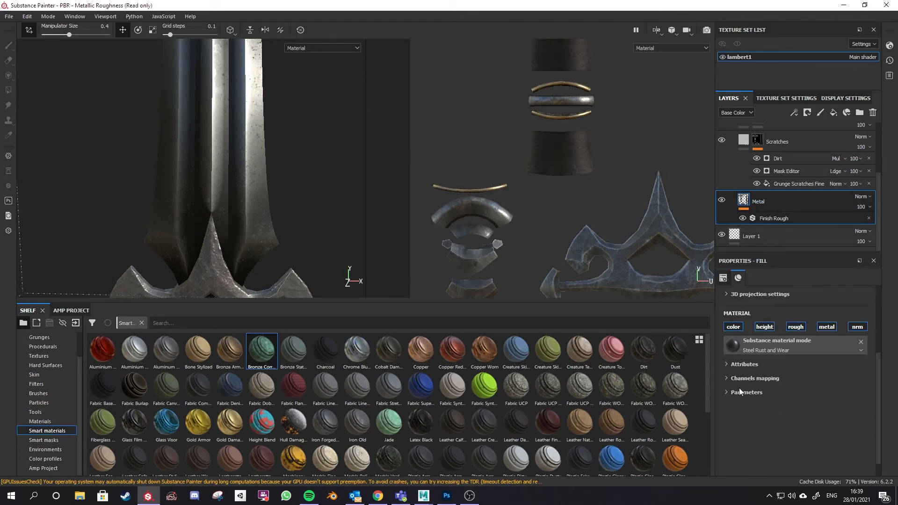
click(727, 392)
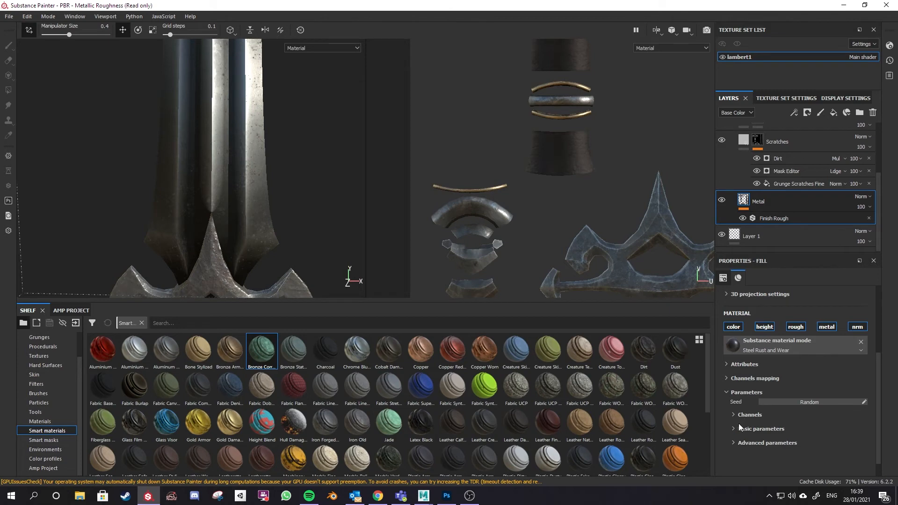
scroll(828, 424, down, 1)
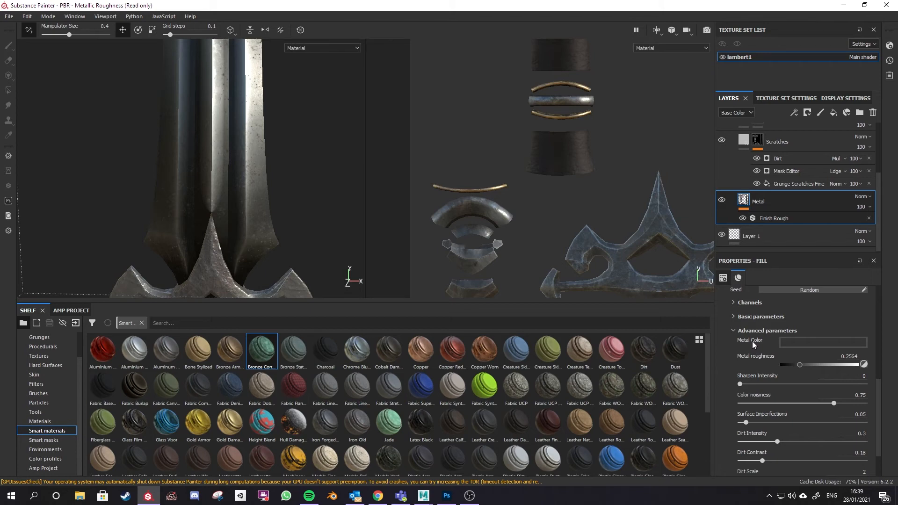
Try a different Metal Color for the blade's Metal layer in the colour picker.
click(790, 342)
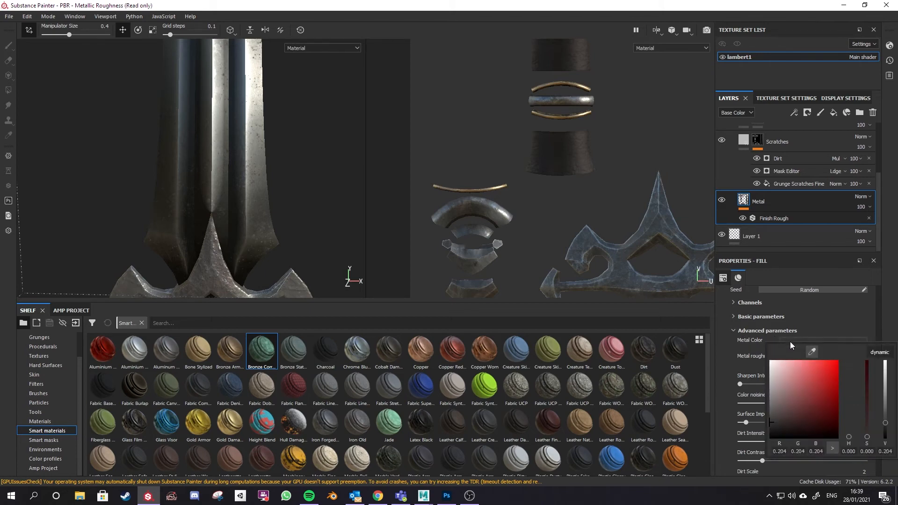
click(814, 405)
drag(805, 426, 785, 406)
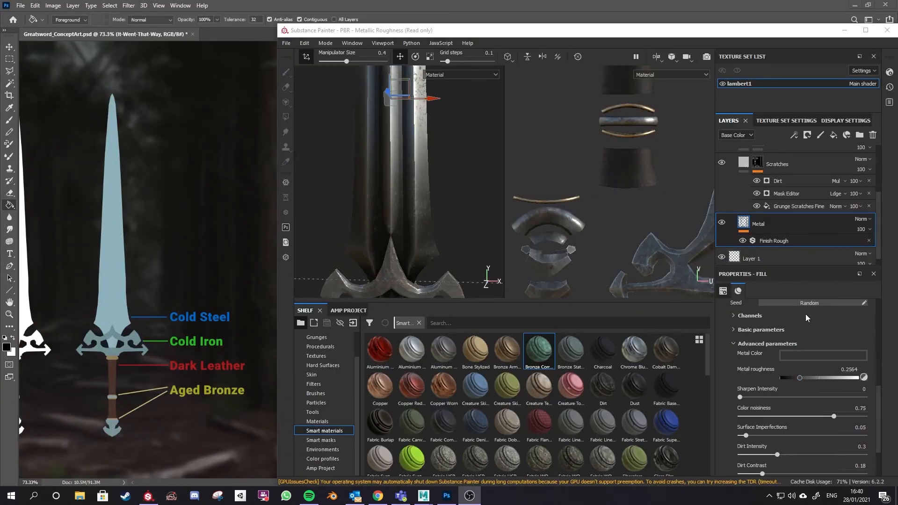
Set the blade's Metal Color to the pale blue sampled from the concept art's blade.
click(826, 355)
click(814, 361)
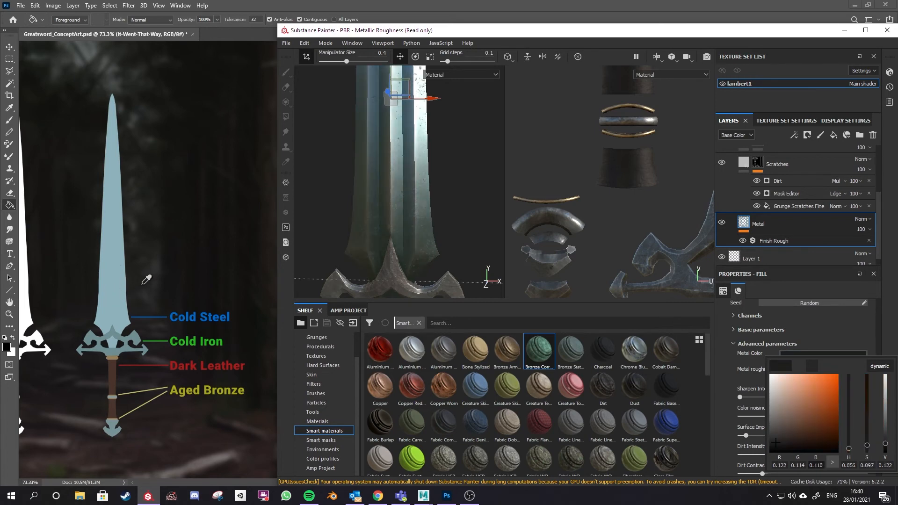
click(114, 305)
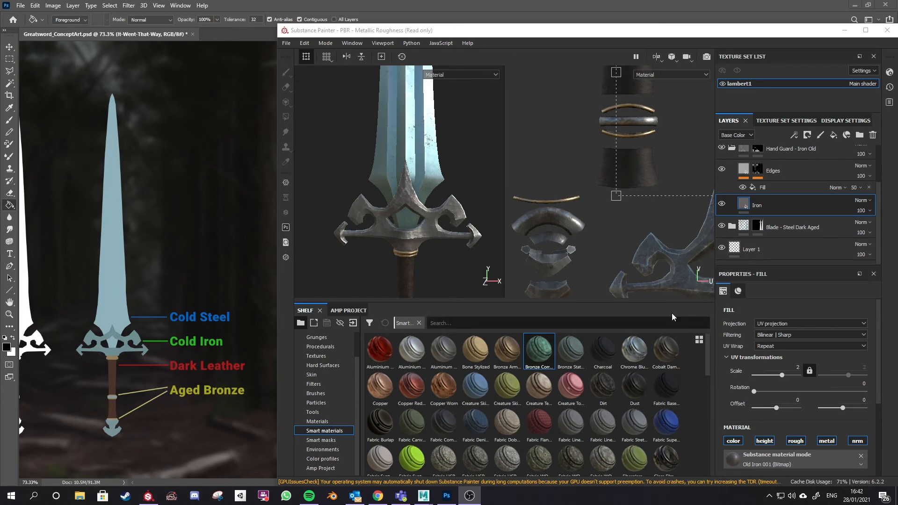
Compare the iron hand guard with its Edges layer hidden and shown, and maximise the Substance Painter window.
scroll(786, 182, up, 1)
click(733, 178)
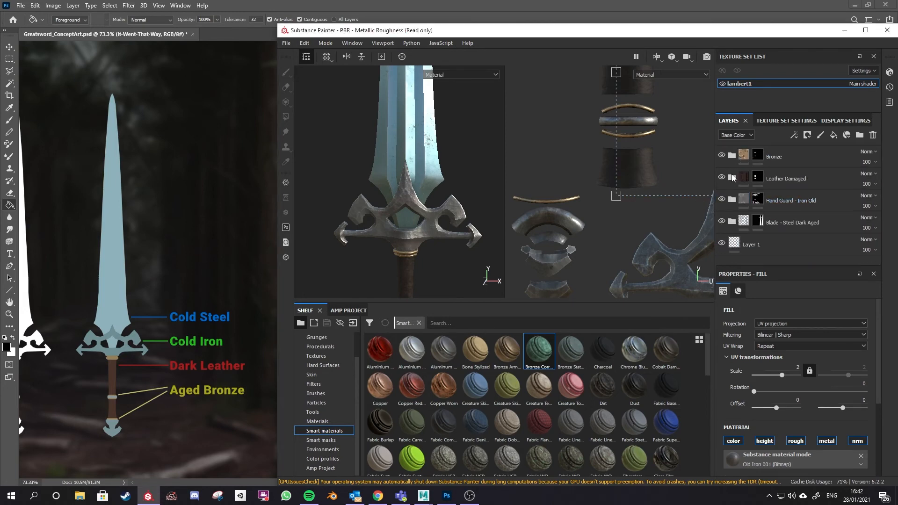
click(732, 201)
scroll(735, 196, down, 1)
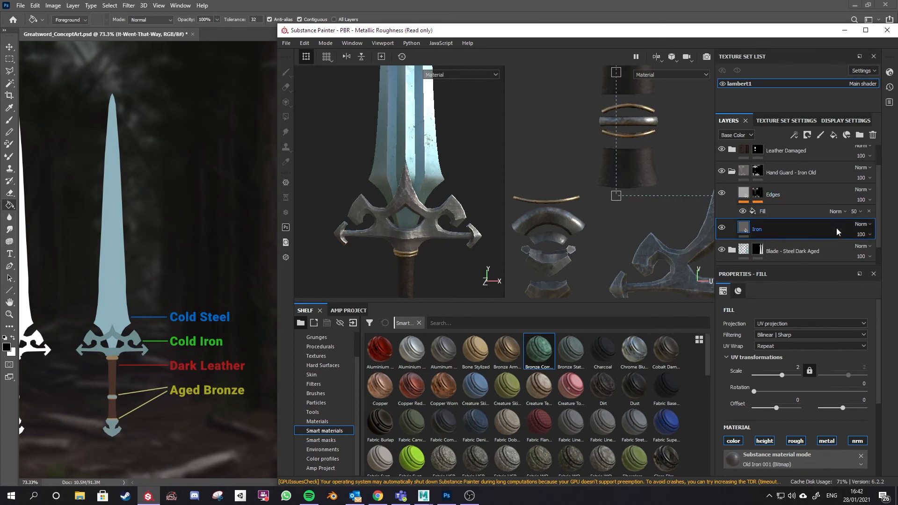
click(721, 194)
click(721, 194)
scroll(417, 211, down, 2)
click(871, 32)
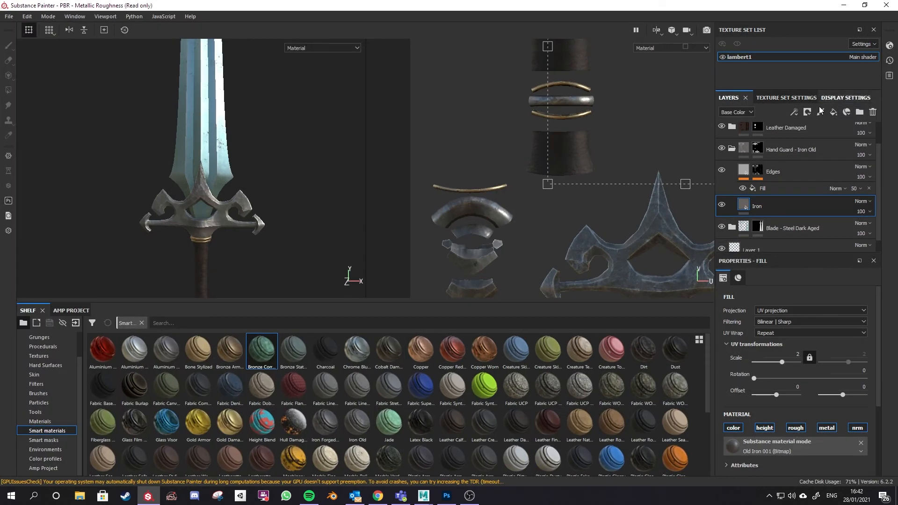
Compare the hand guard with its Iron and Edges layers hidden and shown.
click(721, 205)
click(722, 205)
click(722, 204)
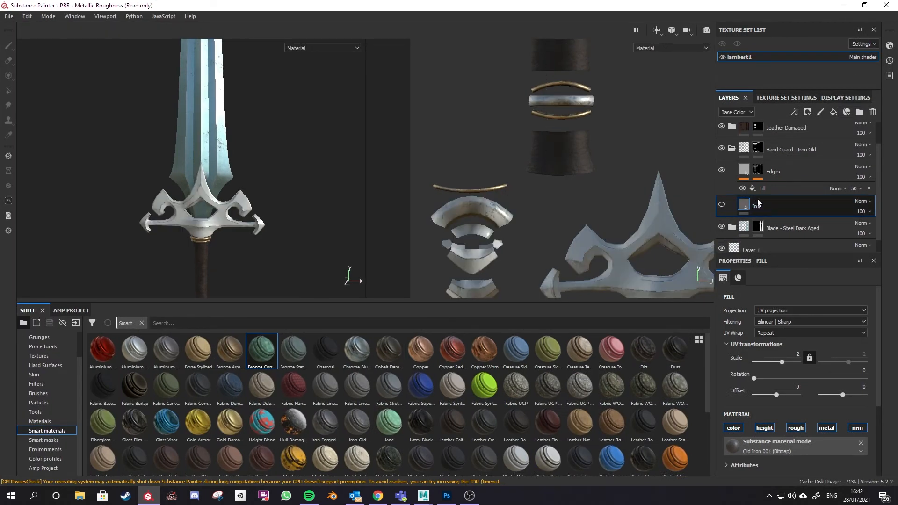
click(722, 206)
click(722, 206)
click(722, 206)
click(722, 206)
click(722, 206)
click(722, 171)
click(722, 172)
click(722, 172)
click(722, 172)
click(722, 206)
click(722, 206)
click(722, 205)
click(722, 206)
click(722, 206)
click(722, 206)
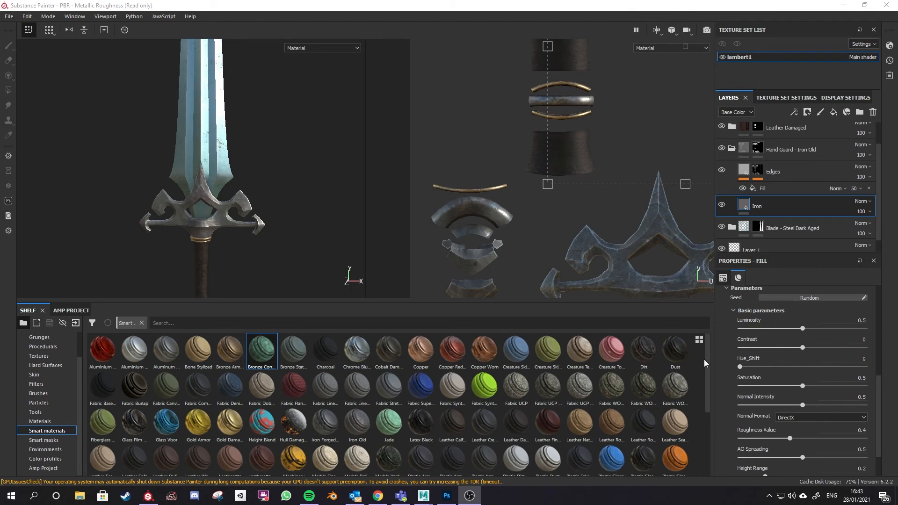
Set the Iron layer's Hue_Shift to 0.74 and raise its Saturation slightly for a blue-green tint.
scroll(290, 246, up, 5)
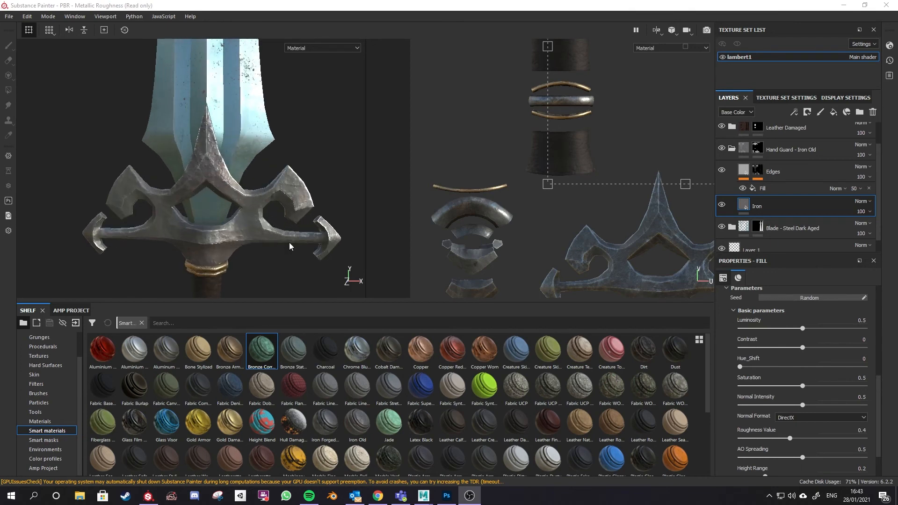
drag(741, 367, 799, 368)
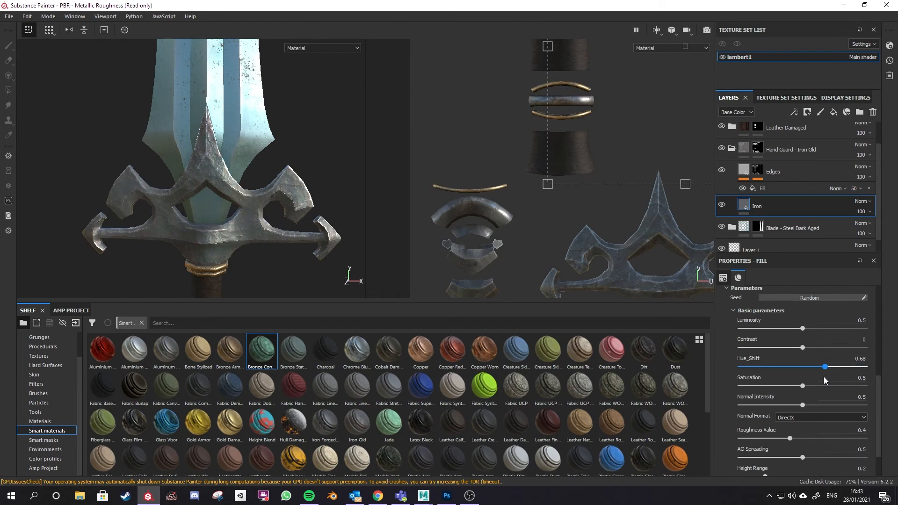
mouse_move(803, 386)
mouse_down()
mouse_move(837, 389)
mouse_move(812, 389)
mouse_up()
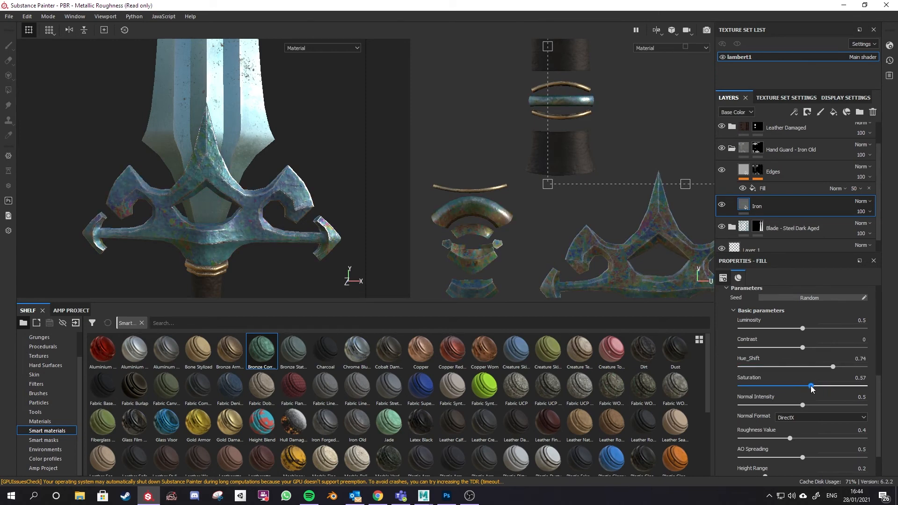
scroll(807, 372, up, 5)
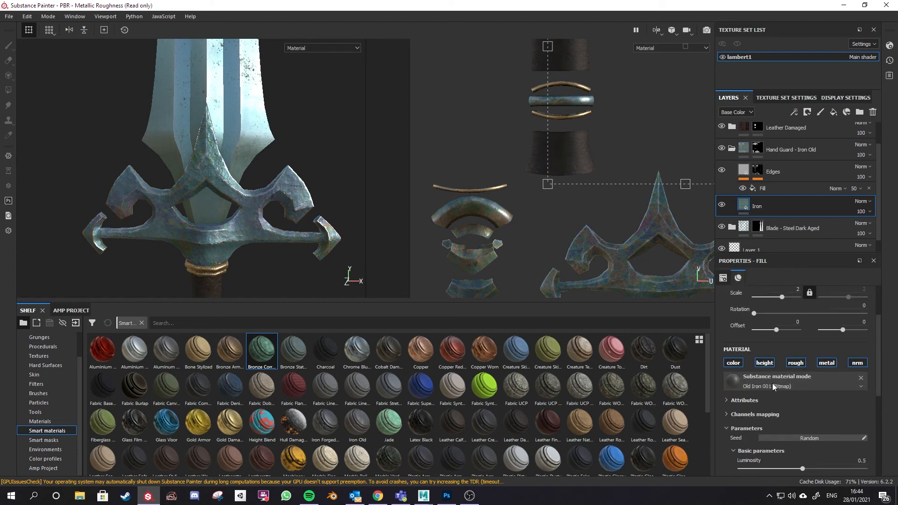
scroll(781, 408, down, 5)
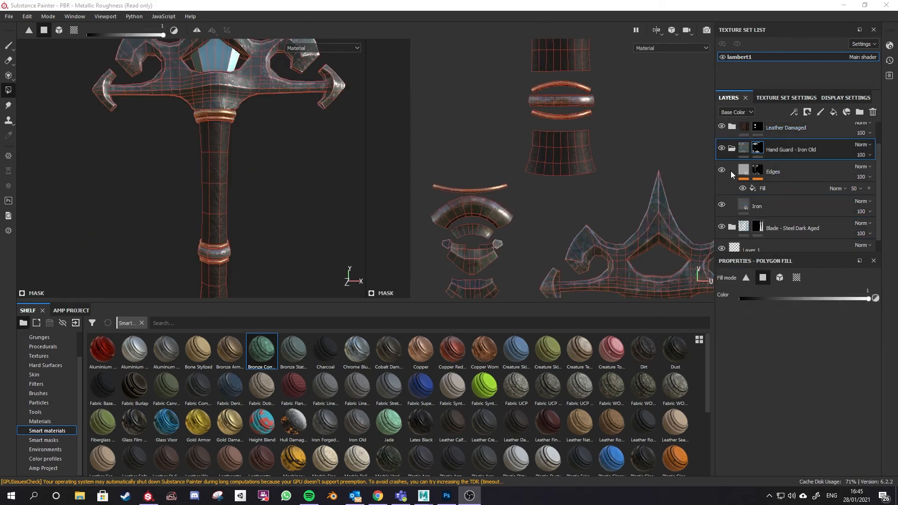
Collapse the Hand Guard folder, expand Leather Damaged, and compare the grip with its Damages layer hidden and shown.
click(731, 149)
click(745, 161)
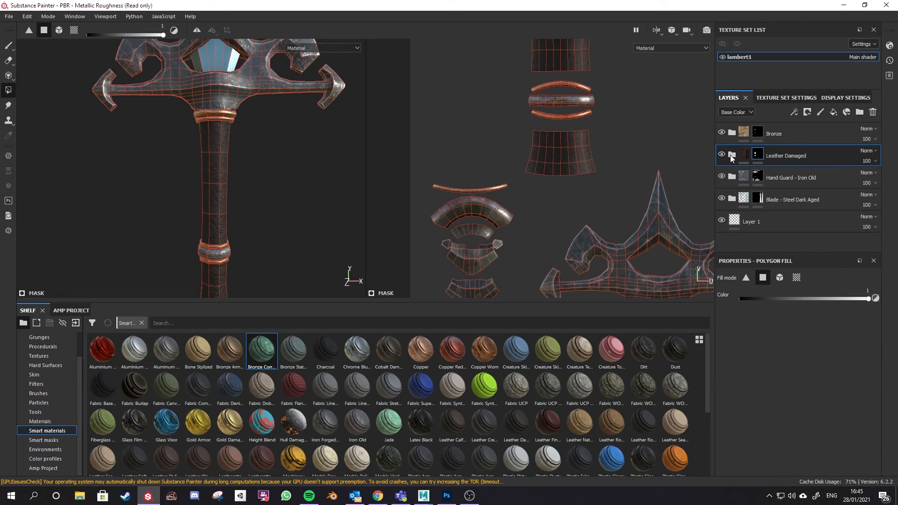
click(731, 155)
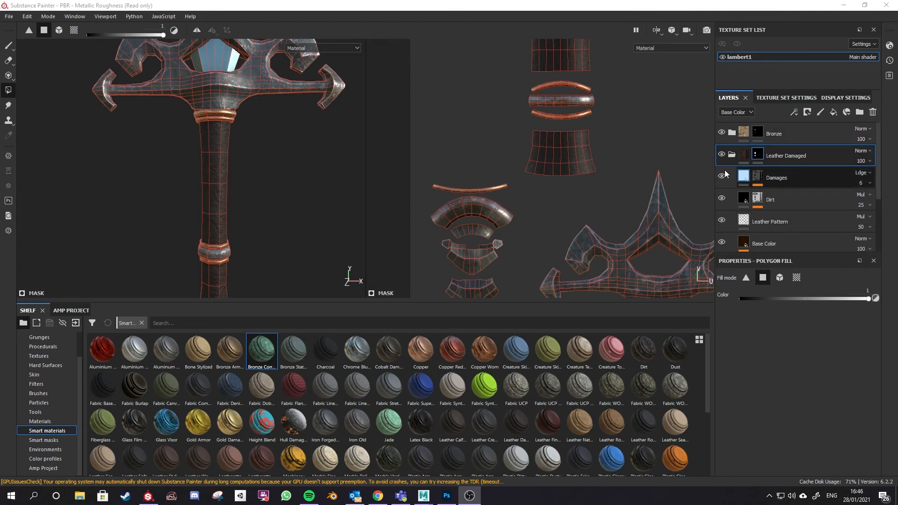
click(742, 185)
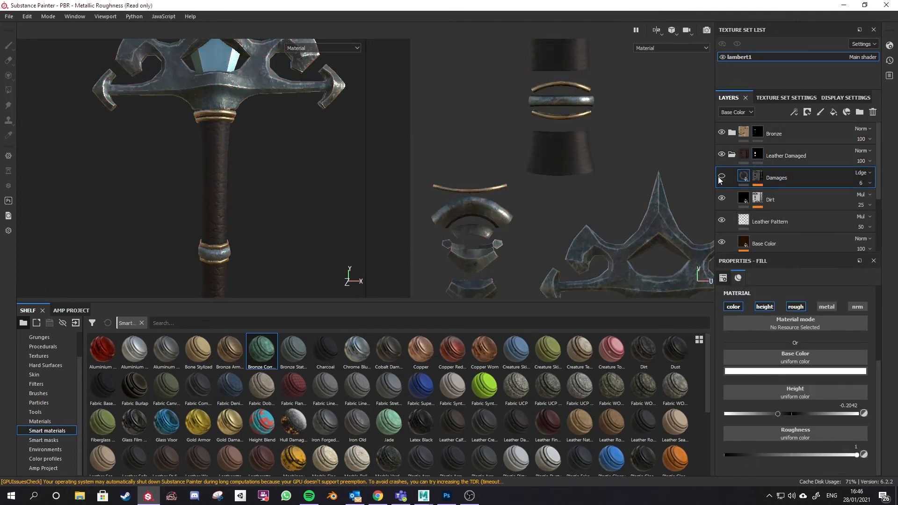
click(722, 177)
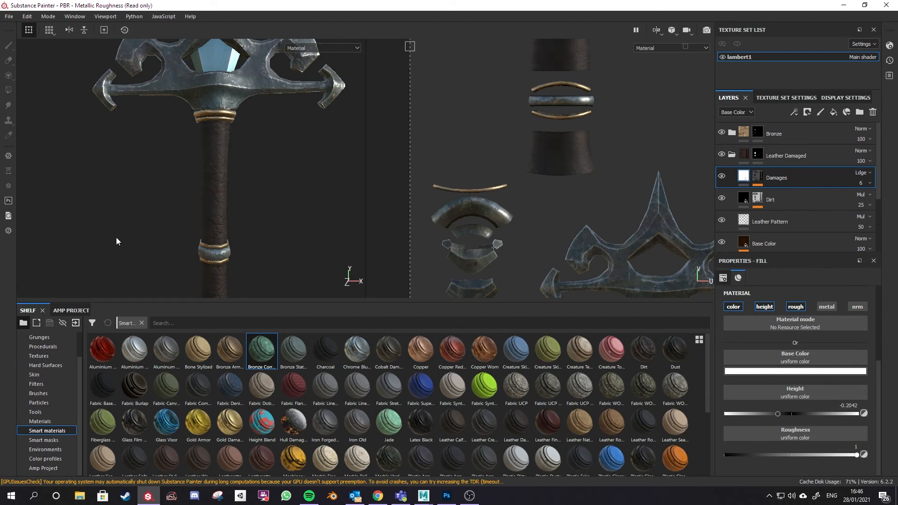
scroll(206, 190, up, 5)
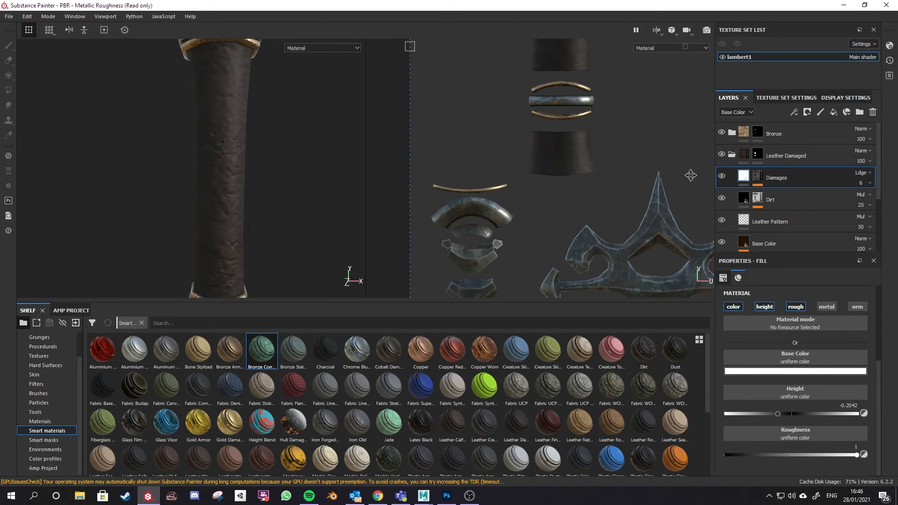
click(722, 178)
scroll(723, 191, down, 1)
Compare the leather grip with its Base Color layer hidden and shown.
click(724, 215)
click(723, 217)
click(723, 217)
click(724, 216)
click(724, 216)
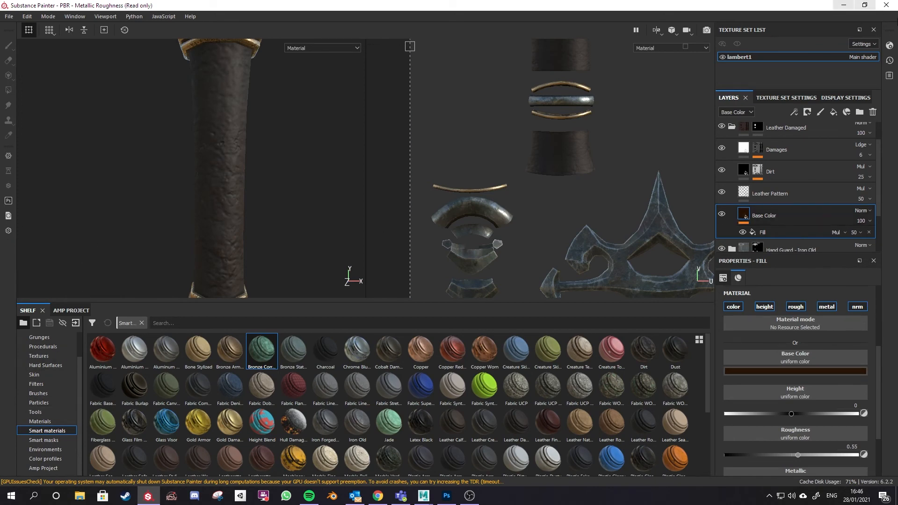
Set the leather's Base Color to the brown sampled from the concept art's grip.
click(865, 7)
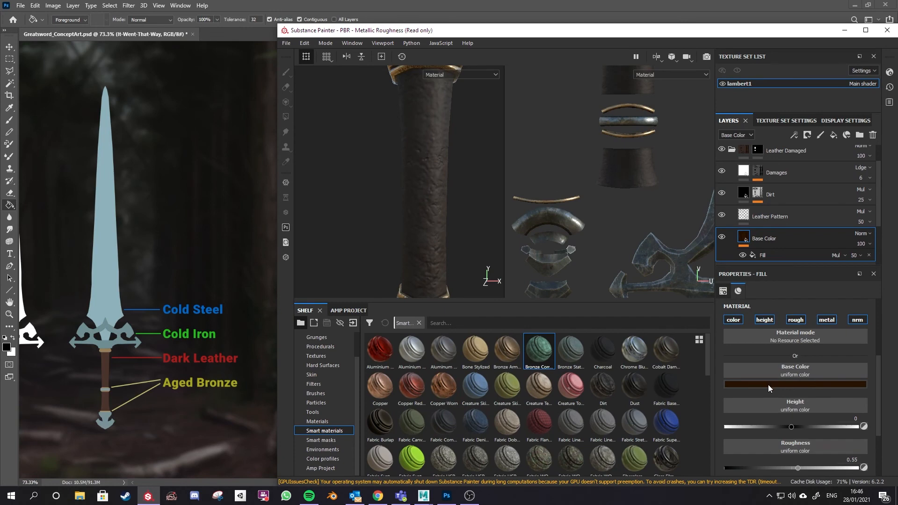
click(768, 385)
click(812, 395)
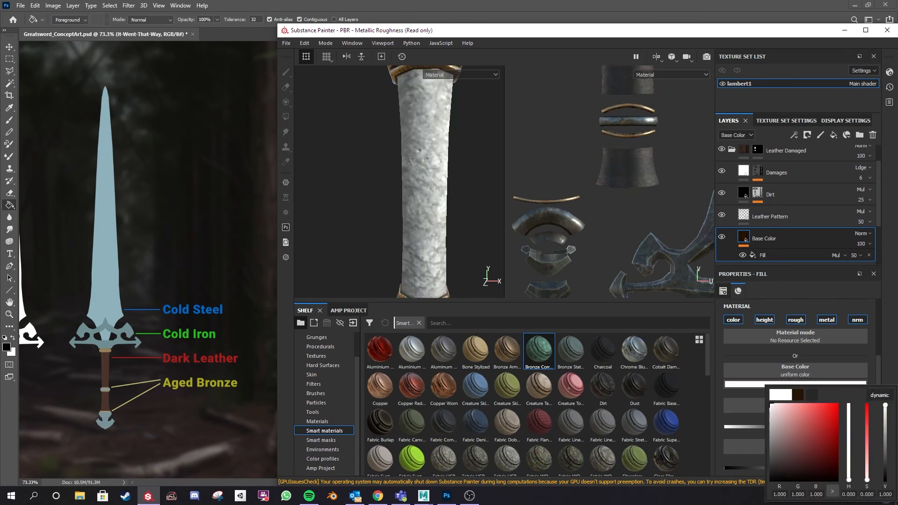
click(110, 363)
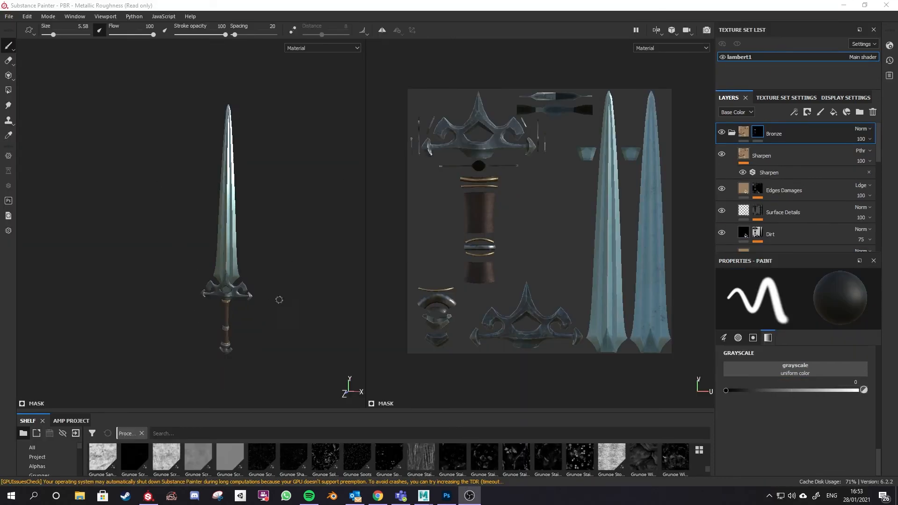
Review the whole sword and add a new paint layer above the Bronze folder.
scroll(277, 304, up, 5)
scroll(239, 322, down, 1)
alt+middle_drag(292, 213, 263, 343)
alt+middle_drag(281, 277, 310, 157)
scroll(280, 184, up, 2)
scroll(279, 189, down, 4)
scroll(279, 192, down, 2)
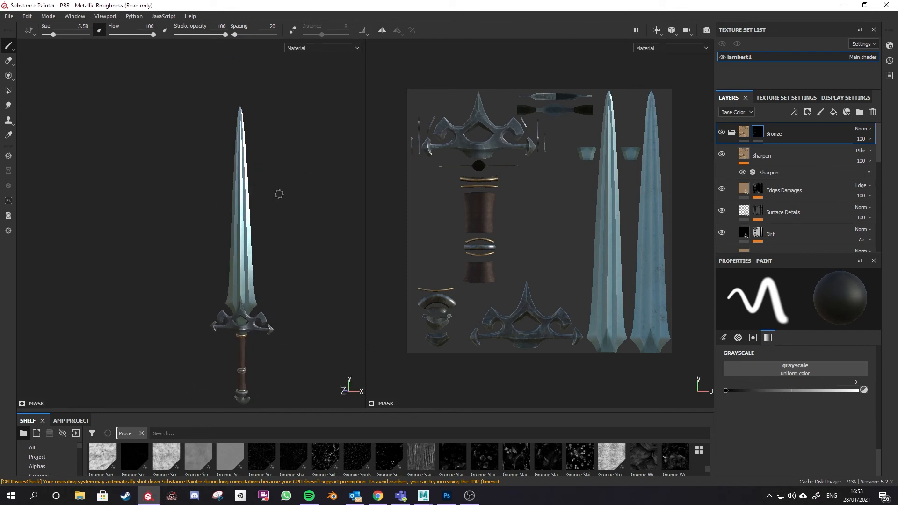
click(822, 113)
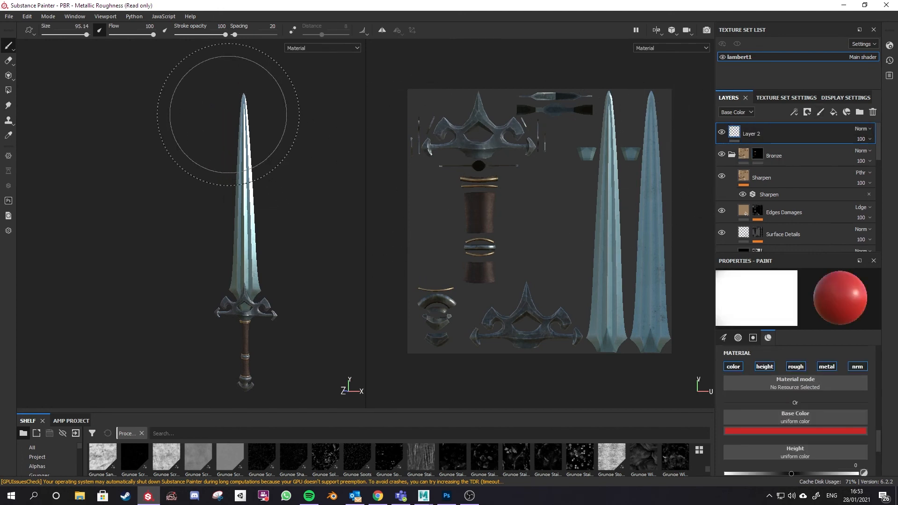
Try painting the upper part of the blade red with a large brush of size 95.14.
click(241, 136)
mouse_move(257, 170)
alt+mouse_down()
mouse_move(230, 234)
mouse_move(200, 64)
alt+mouse_up()
drag(195, 112, 224, 163)
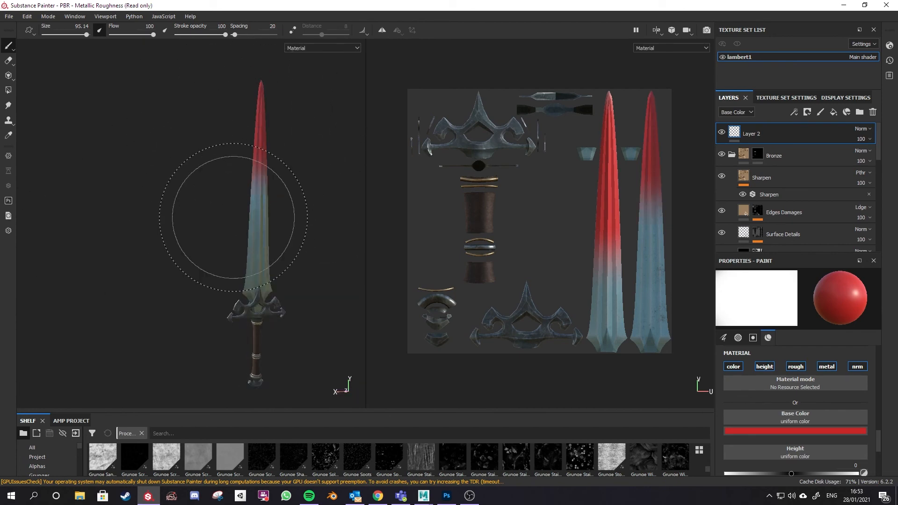
alt+drag(233, 217, 271, 311)
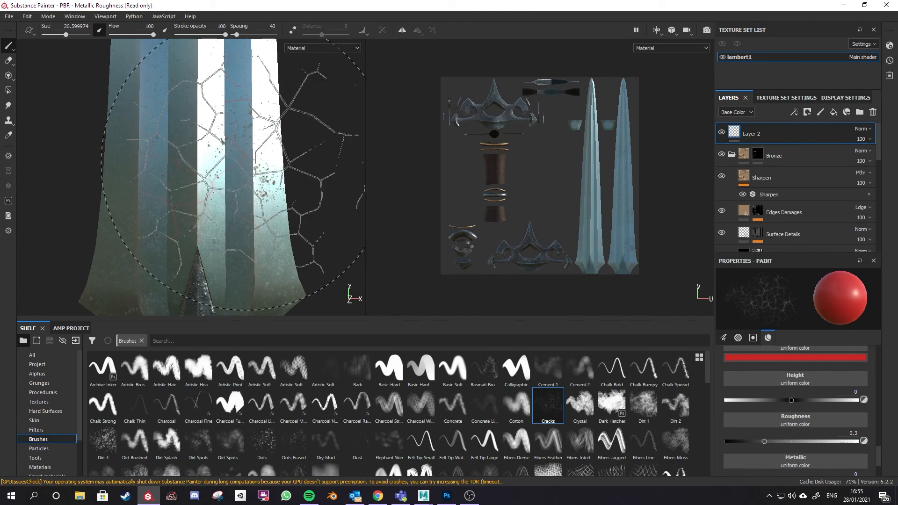
Try stamping the Cracks brush on the lower blade, first flat and then raised with a Height of 0.2683.
click(224, 171)
alt+middle_drag(196, 179, 217, 205)
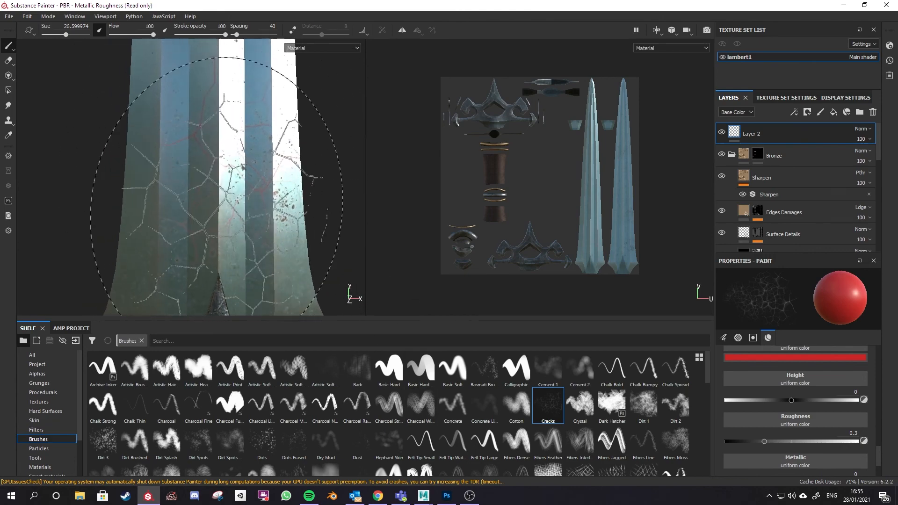
scroll(229, 187, down, 2)
scroll(255, 159, up, 5)
scroll(276, 156, down, 4)
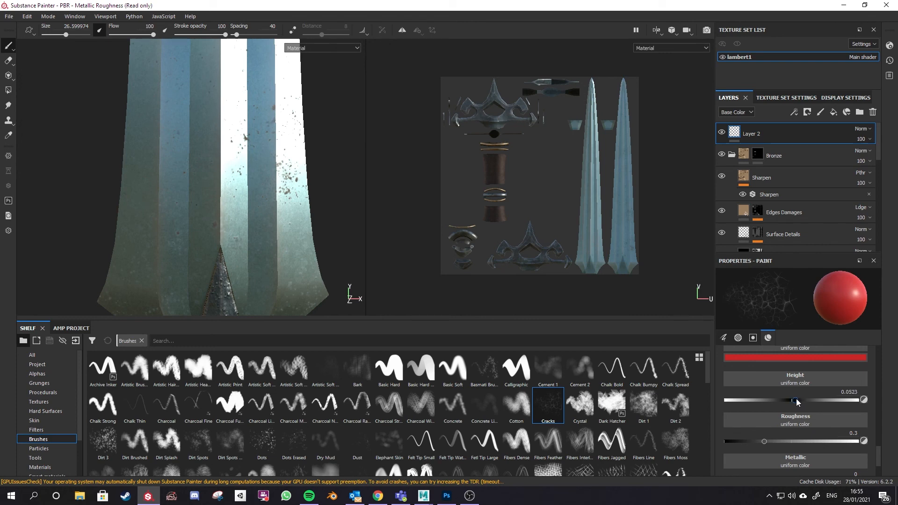
click(218, 191)
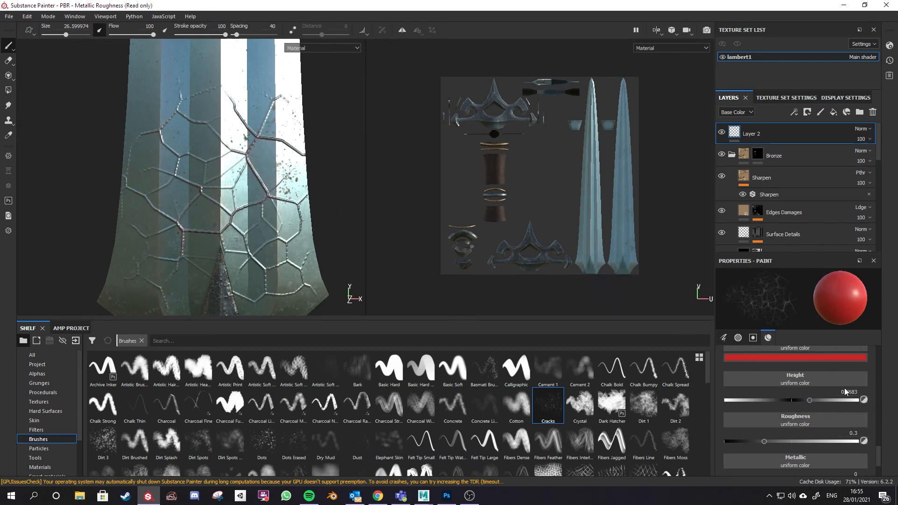
key(ctrl+z)
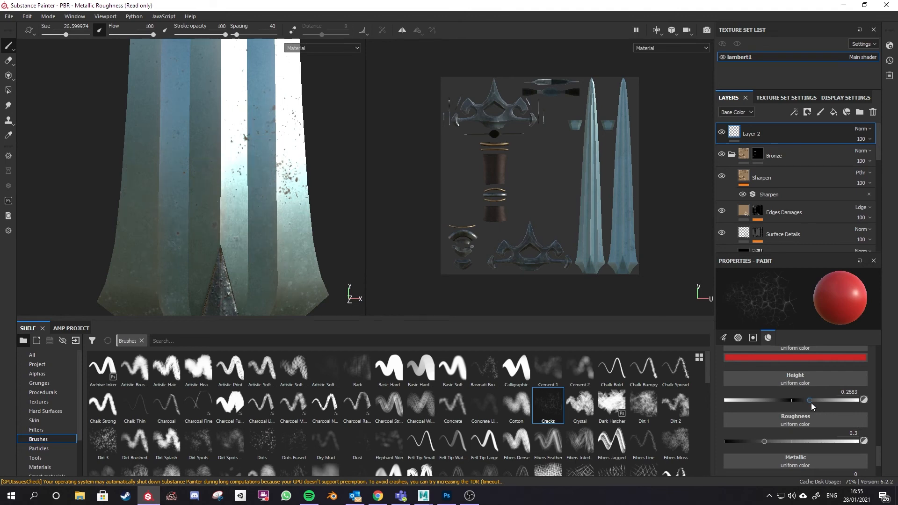
Stamp engraved cracks across the lower blade using the Cracks brush with a Height of -0.1638.
click(196, 163)
alt+drag(213, 172, 224, 206)
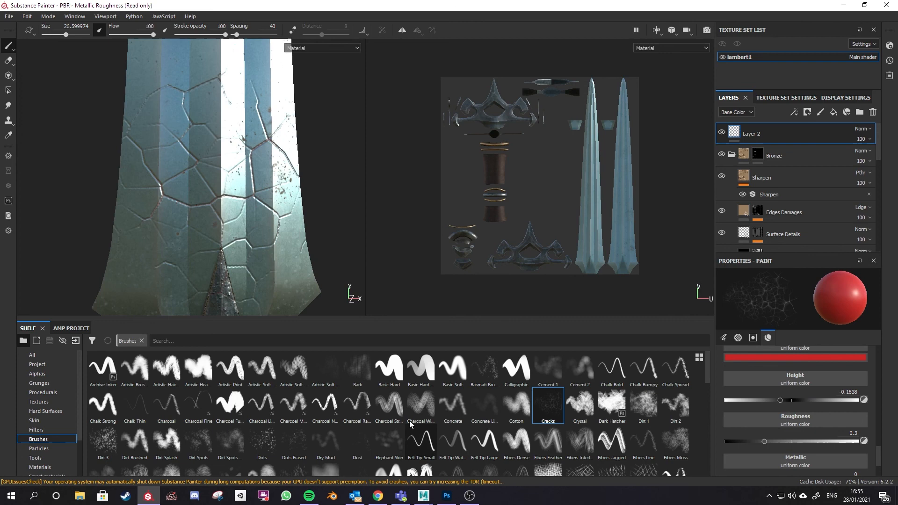
mouse_move(218, 160)
alt+mouse_down()
mouse_move(206, 131)
mouse_move(246, 154)
mouse_move(226, 152)
alt+mouse_up()
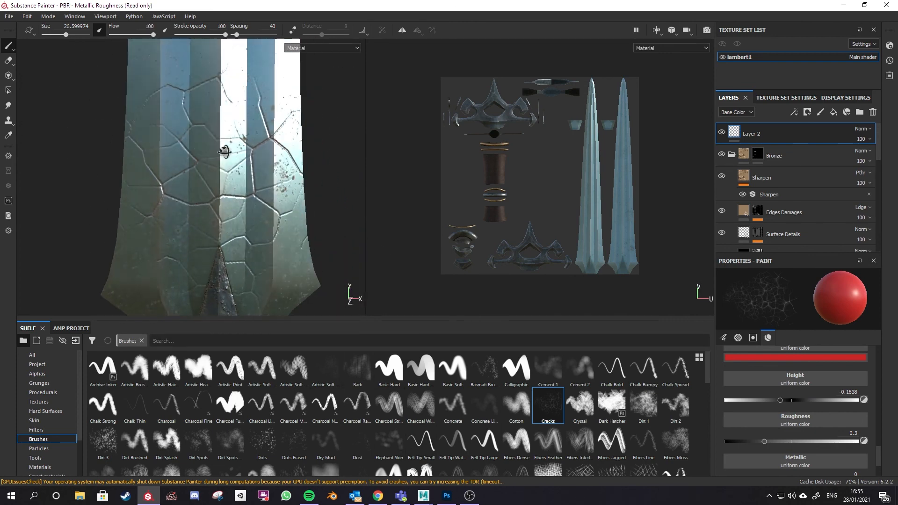
scroll(818, 462, down, 3)
scroll(811, 459, up, 3)
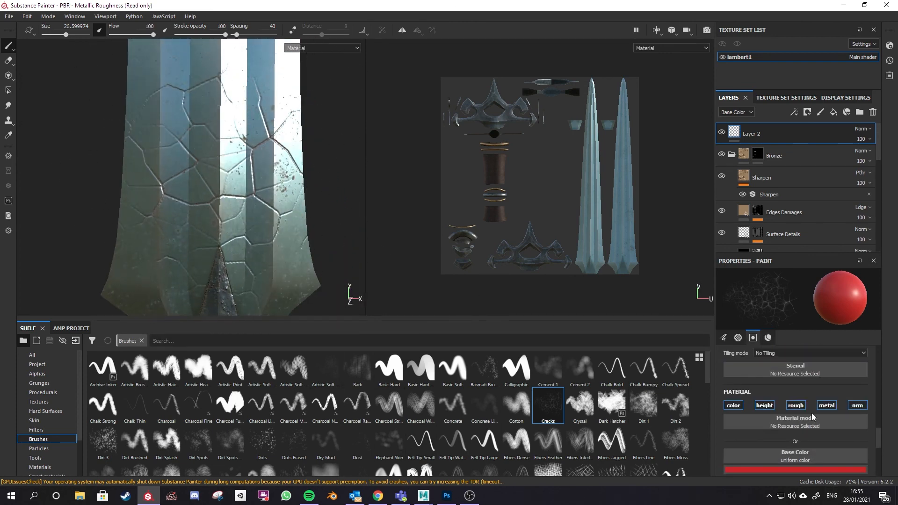
scroll(820, 422, down, 3)
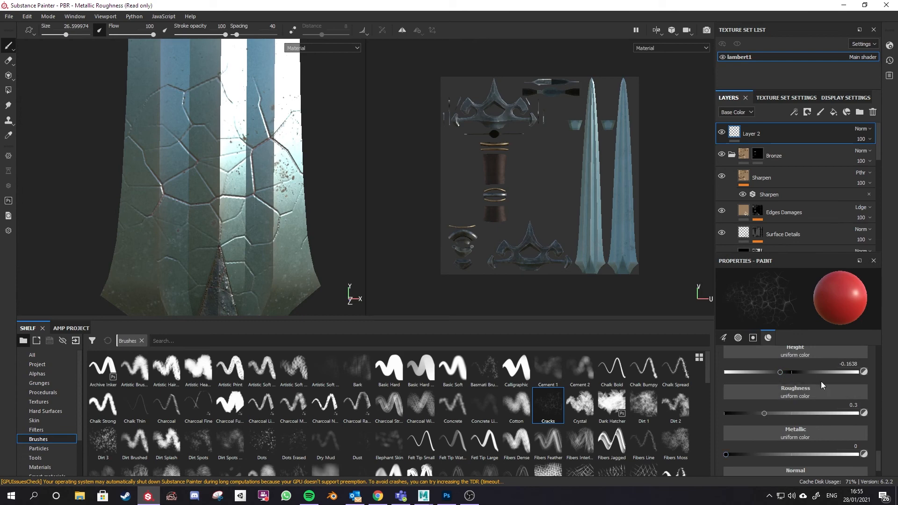
Inspect the blade, hand guard and grip of the textured sword up close and as a whole.
mouse_move(165, 178)
alt+middle_down()
mouse_move(160, 238)
mouse_move(153, 234)
alt+middle_up()
scroll(206, 154, up, 3)
scroll(243, 197, down, 6)
alt+middle_drag(252, 213, 236, 77)
alt+drag(280, 112, 258, 120)
alt+middle_drag(258, 120, 255, 229)
mouse_move(255, 229)
alt+mouse_down()
mouse_move(238, 190)
mouse_move(253, 218)
alt+mouse_up()
alt+middle_drag(252, 218, 251, 161)
alt+drag(251, 160, 236, 171)
scroll(202, 176, down, 4)
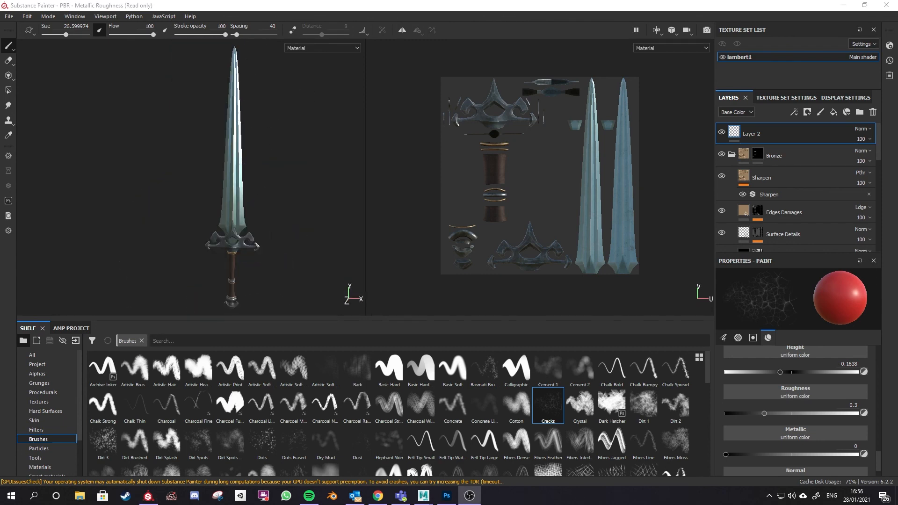
Shrink the shelf to enlarge the viewports and frame the full sword.
click(433, 319)
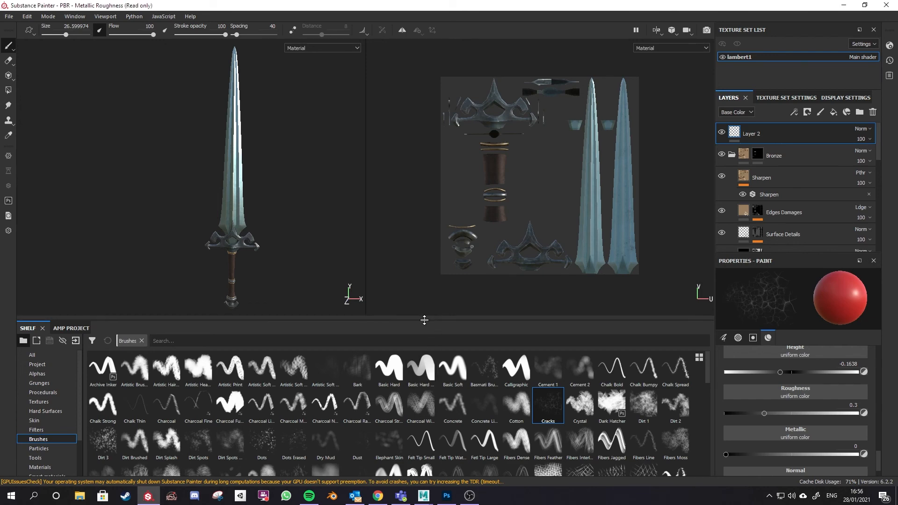
drag(424, 318, 423, 411)
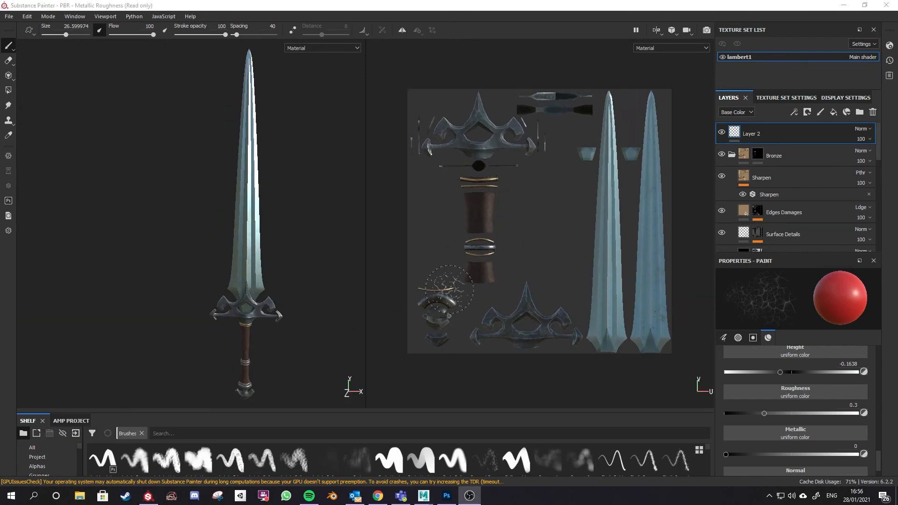
mouse_move(222, 262)
alt+mouse_down()
mouse_move(266, 277)
mouse_move(272, 309)
mouse_move(225, 265)
alt+mouse_up()
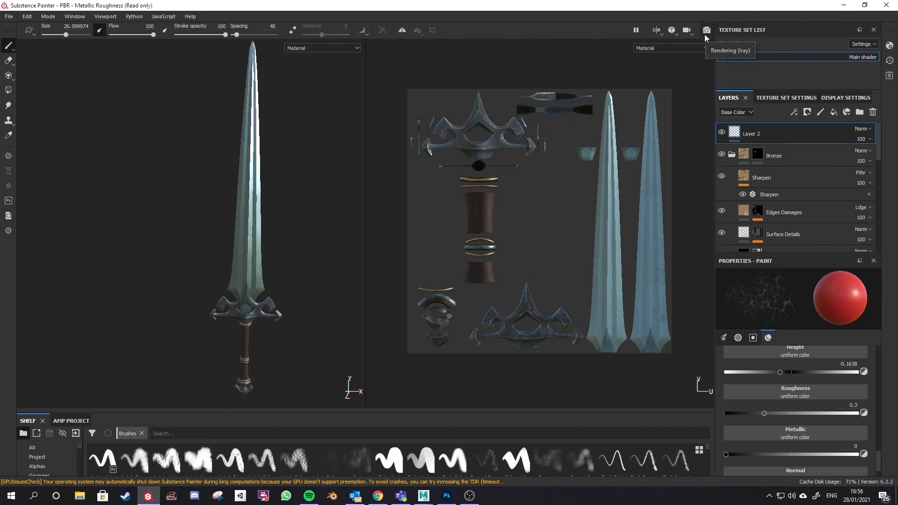
Render the sword with Iray and view it from different angles against the panorama environment.
click(706, 31)
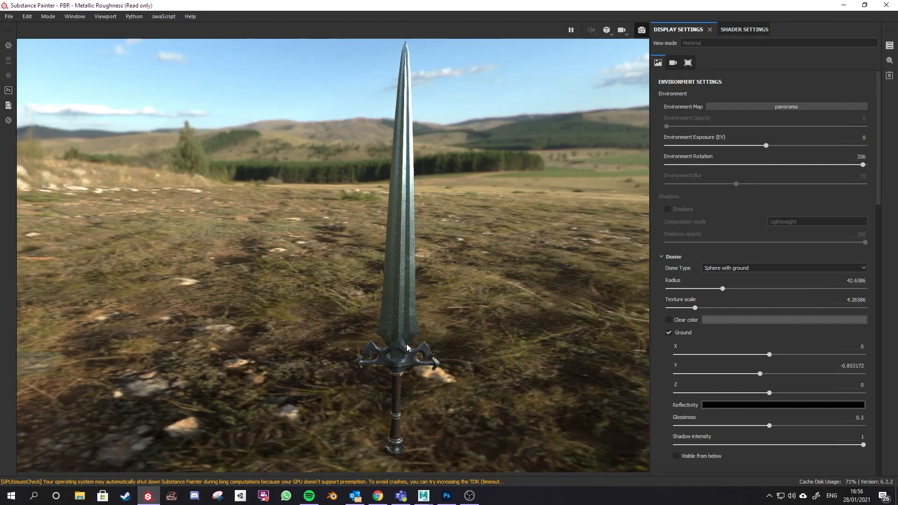
alt+drag(411, 378, 396, 410)
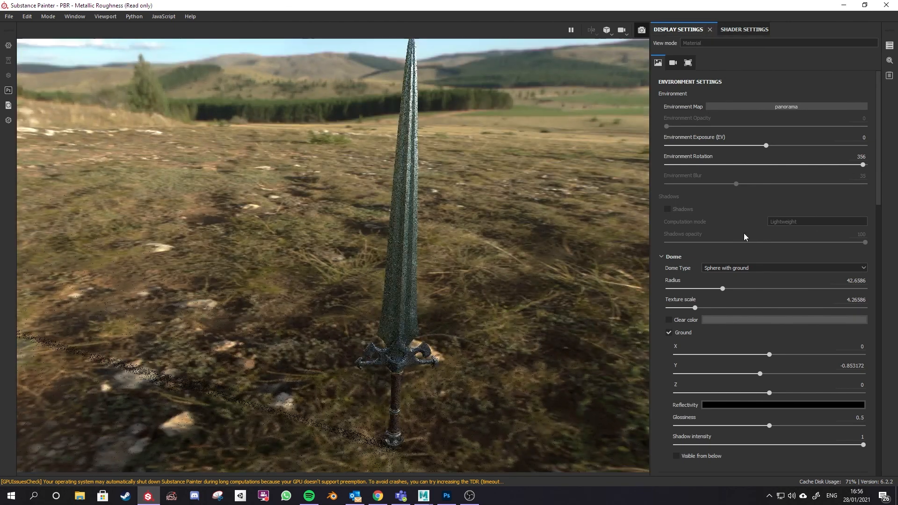
alt+drag(472, 333, 453, 327)
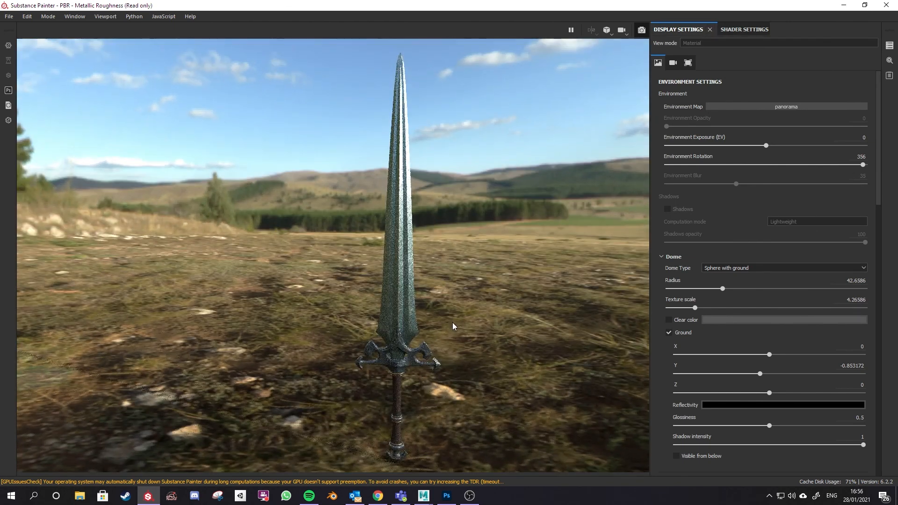
Open the texture export settings and choose the Greatsword Textures folder inside Starting a New Project as the output directory.
scroll(453, 327, up, 3)
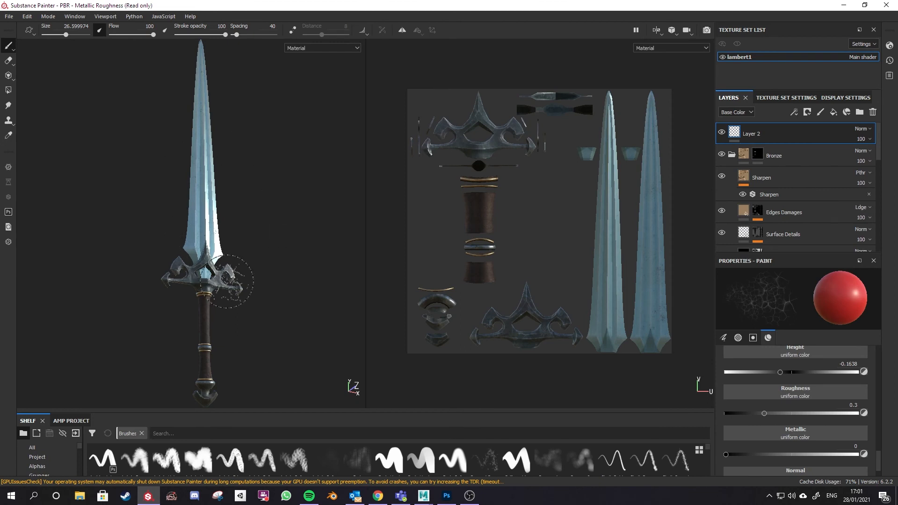
alt+drag(280, 290, 243, 320)
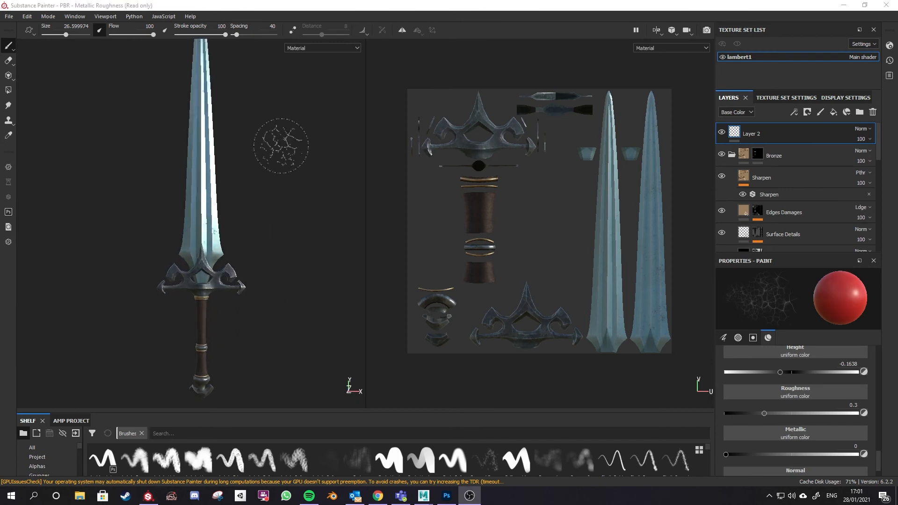
click(9, 16)
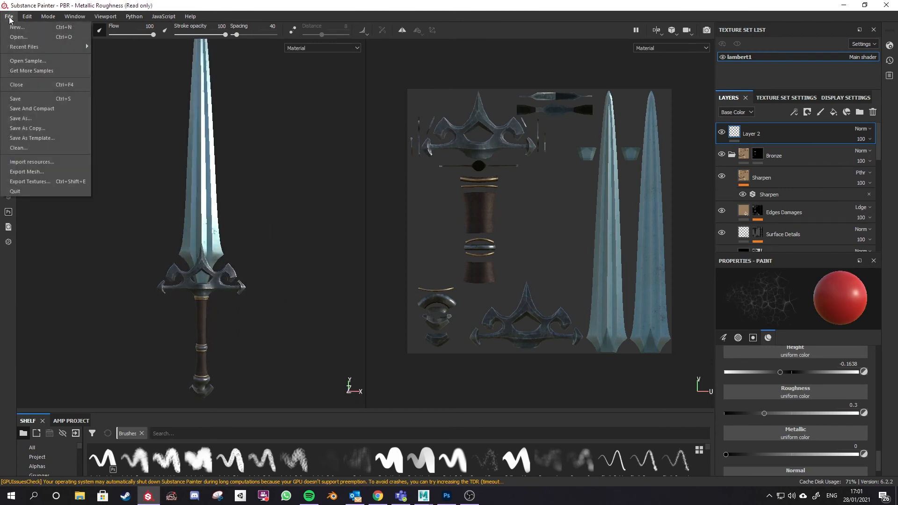
click(43, 181)
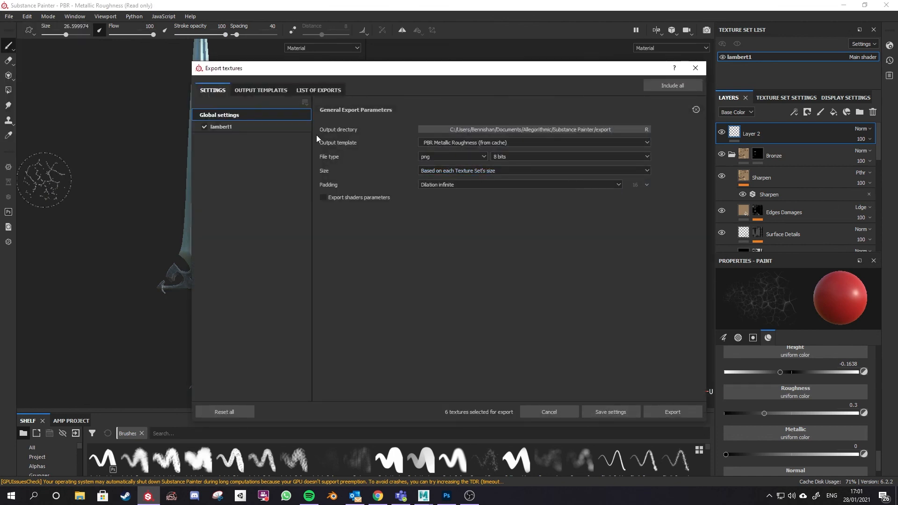
click(504, 142)
click(504, 142)
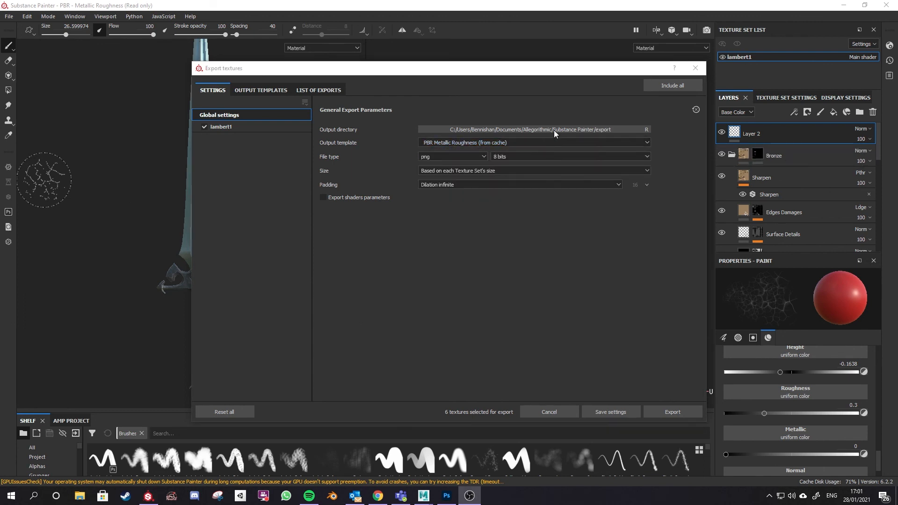
click(570, 129)
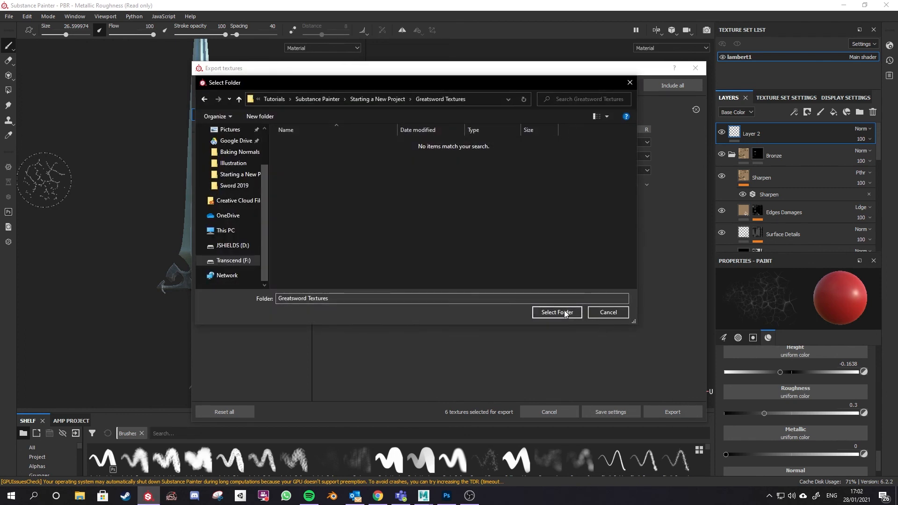
click(564, 312)
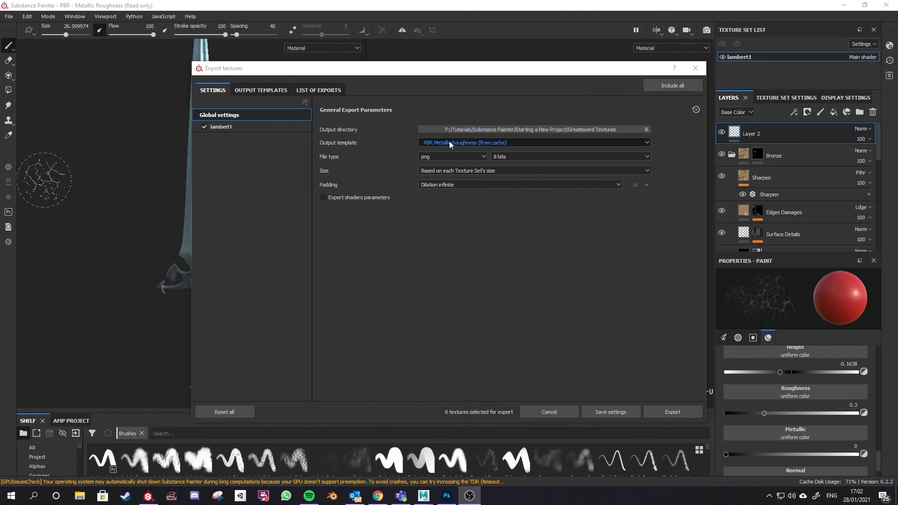
Review the list of files to export and the output maps of the PBR Metallic Roughness template.
click(315, 92)
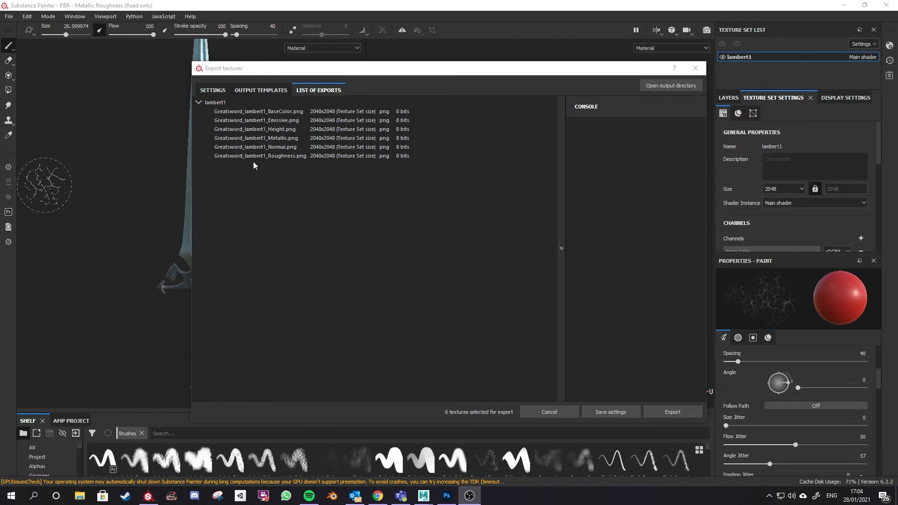
click(276, 93)
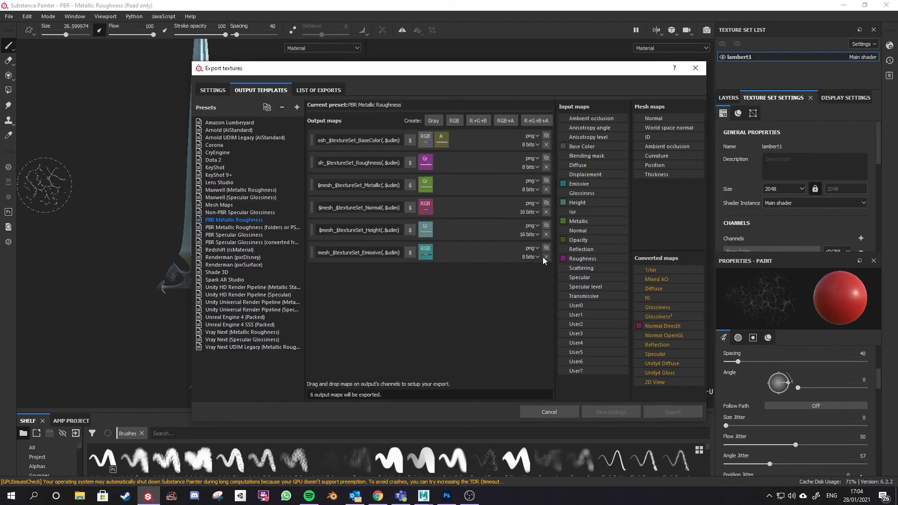
click(253, 215)
click(249, 220)
click(213, 90)
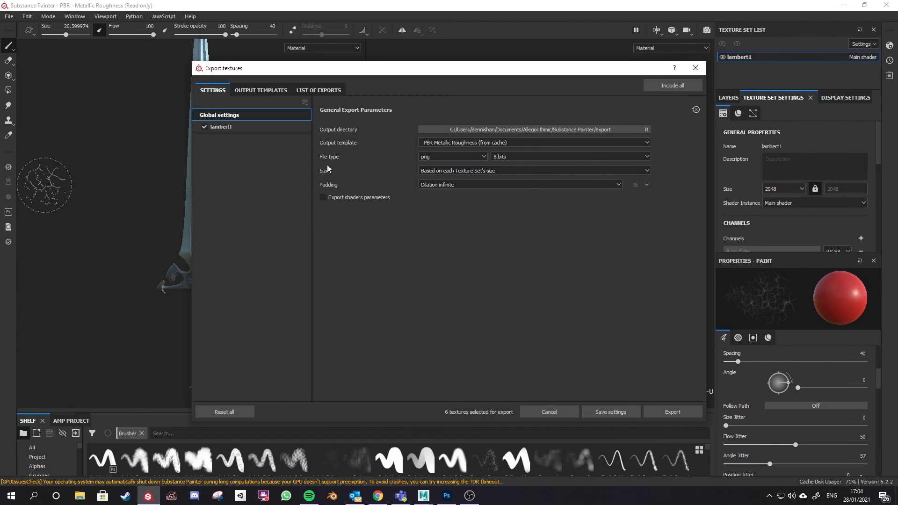
Set the export size to 4096 and export the greatsword's textures.
click(436, 170)
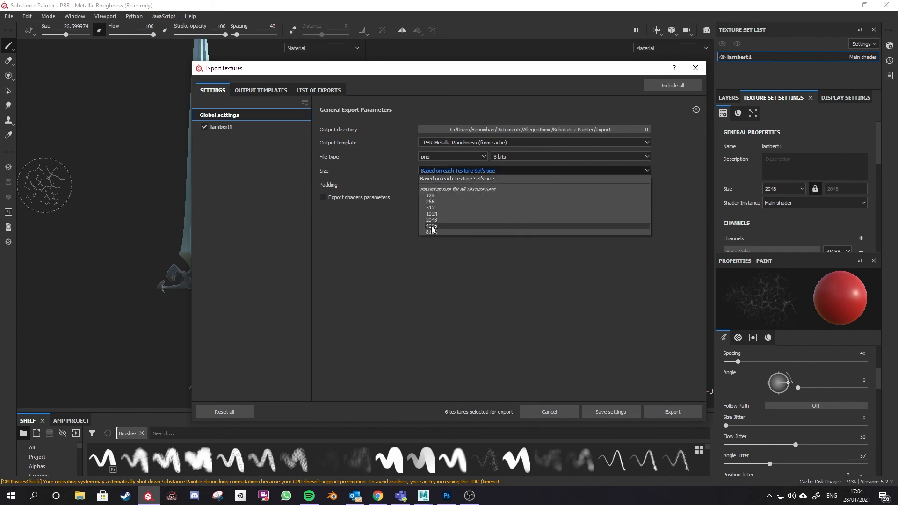
click(431, 226)
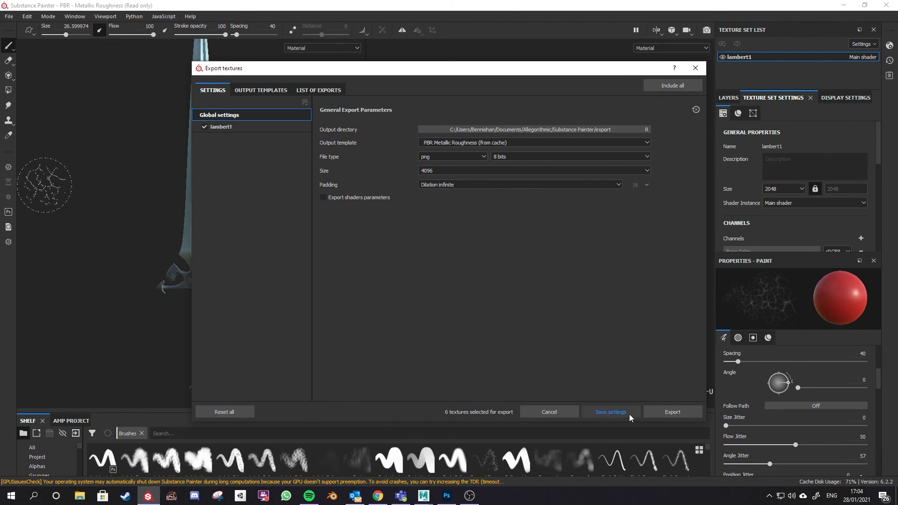
click(667, 412)
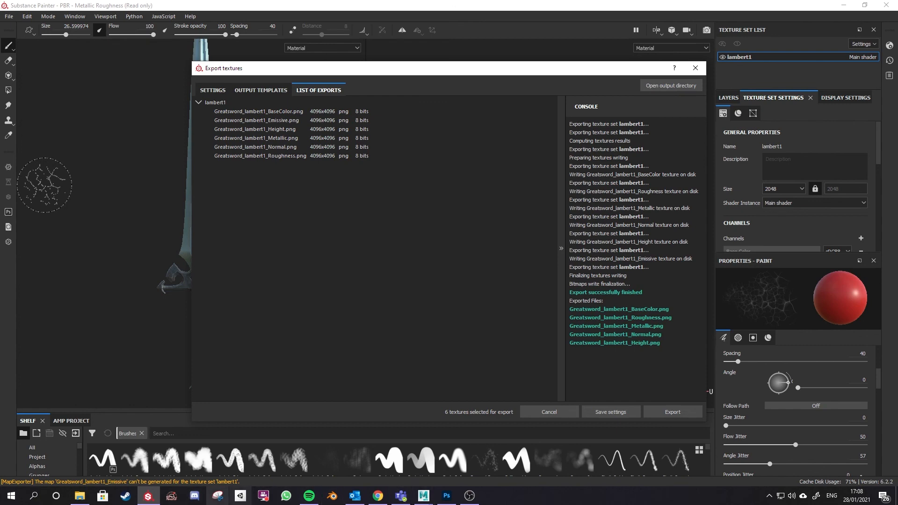
Switch to File Explorer, open the exported Greatsword_lambert1_BaseColor.png in Photos and examine it alongside the height, metallic, normal and roughness maps.
click(80, 496)
click(396, 199)
double_click(397, 199)
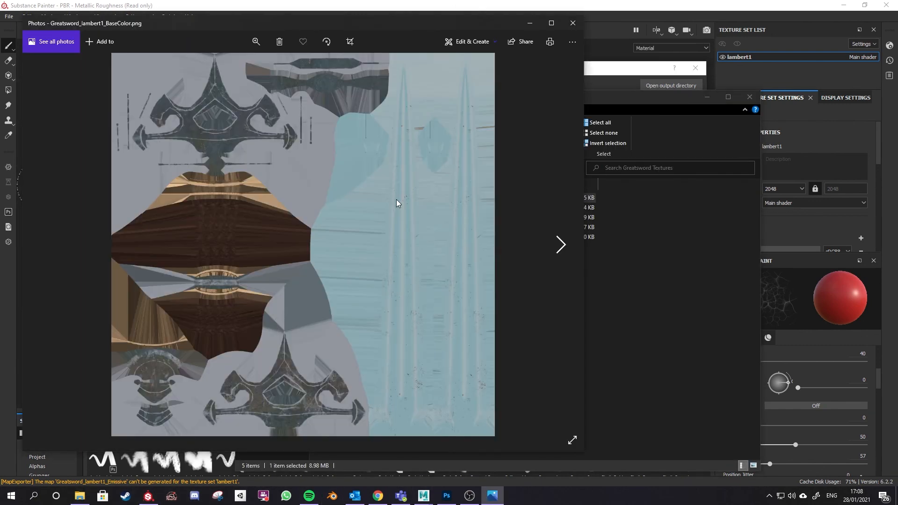
key(Right)
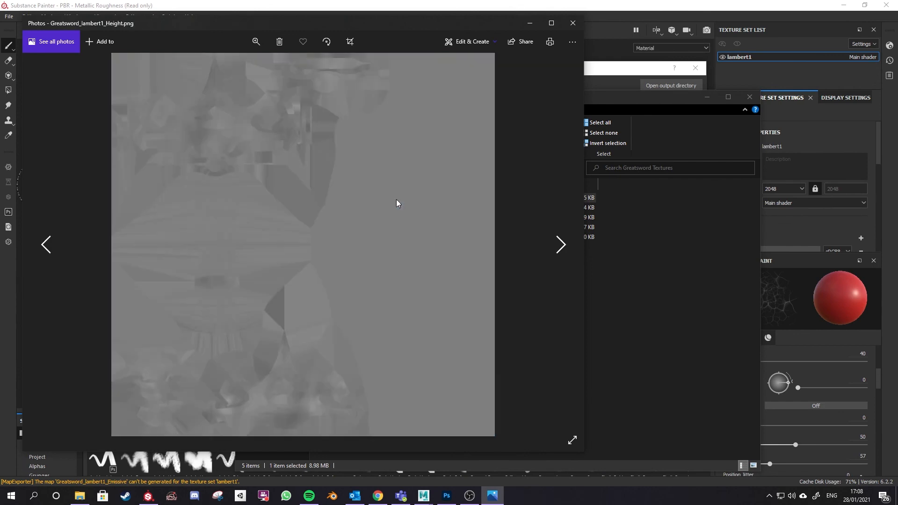
key(Right)
key(Right)
key(Right)
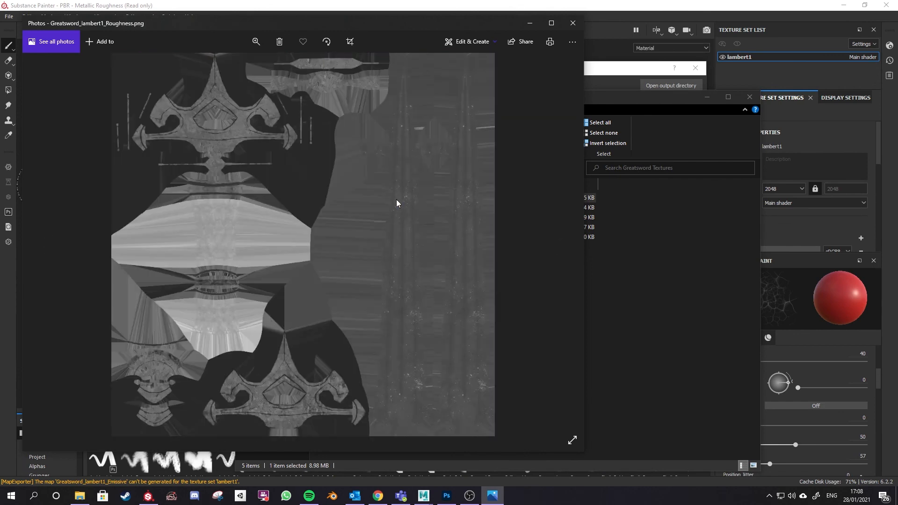
key(Left)
key(Left)
key(Left)
key(Left)
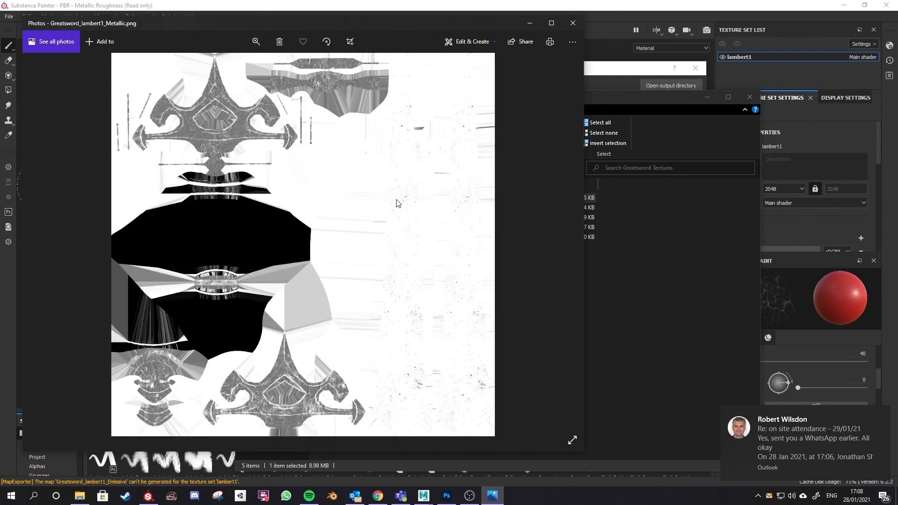